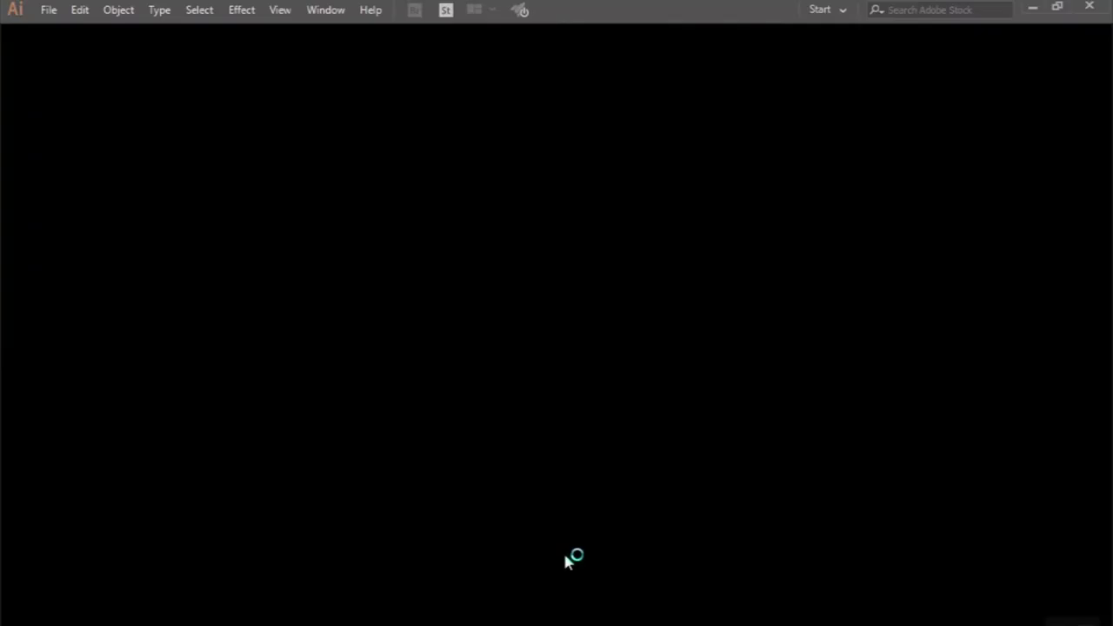
# - Create a new 3500 × 2000 px pixel document named 'editable text effect'
pyautogui.click(47, 10)
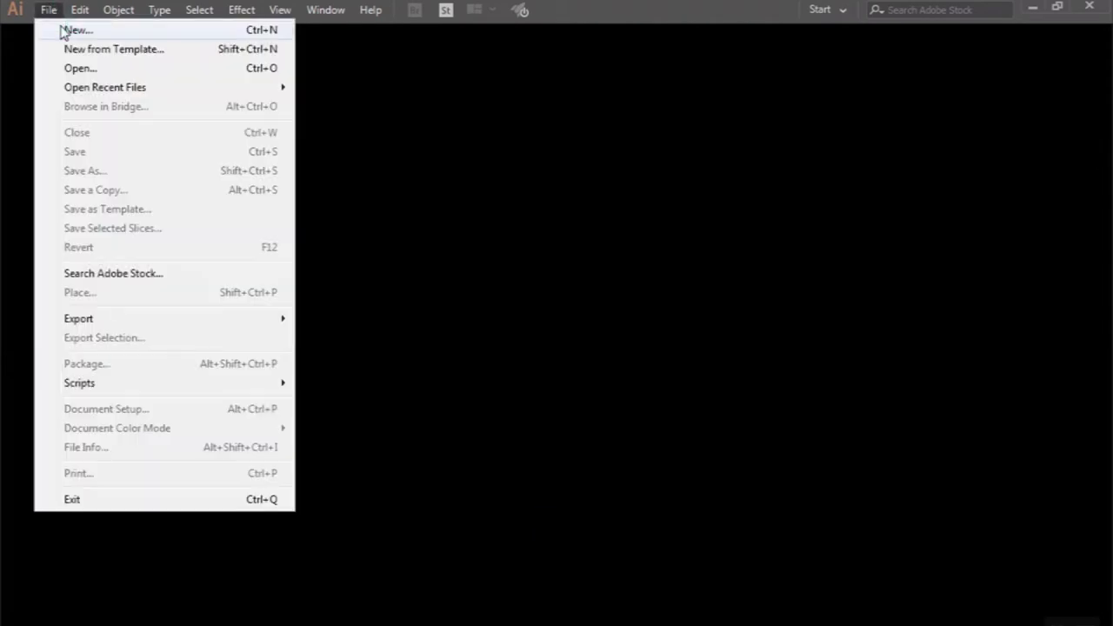
pyautogui.click(37, 28)
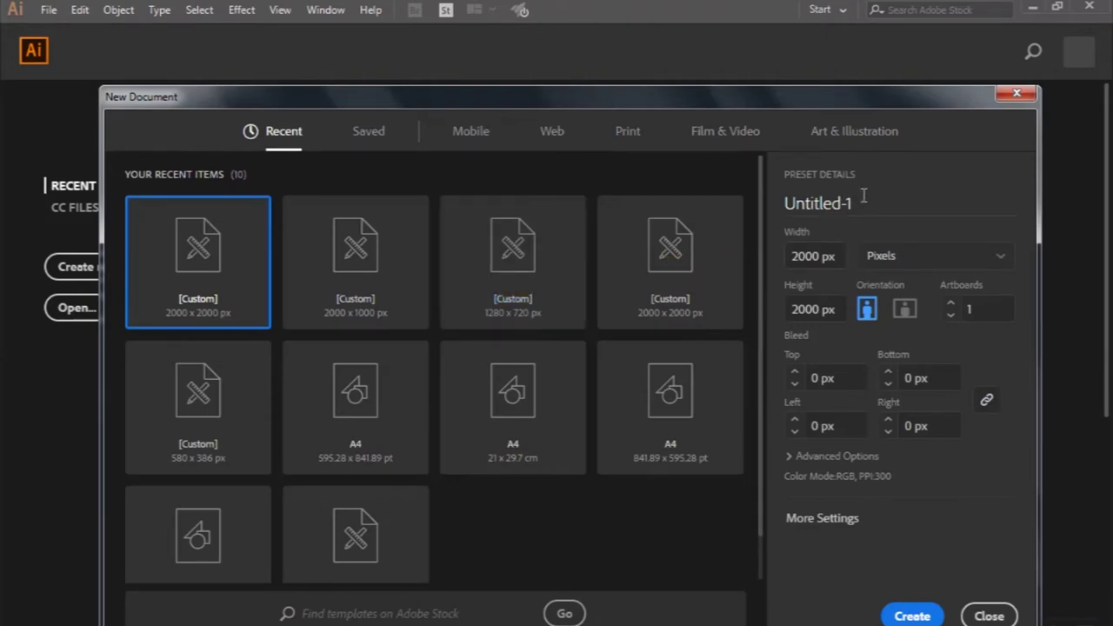
pyautogui.click(805, 255)
pyautogui.write('35')
pyautogui.click(916, 210)
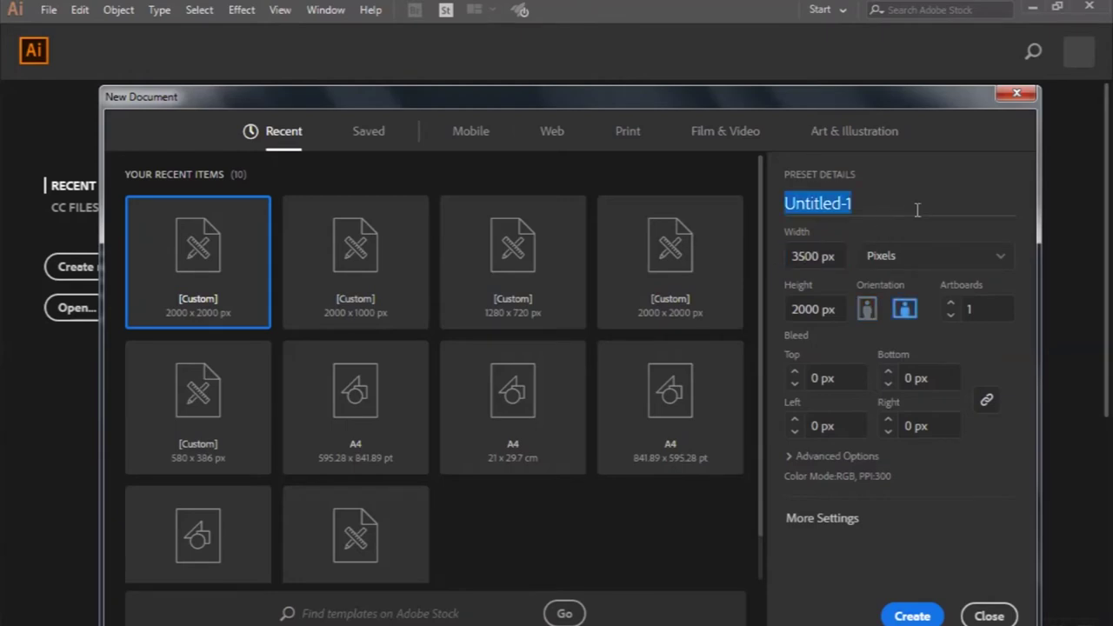
pyautogui.write('editable text effect')
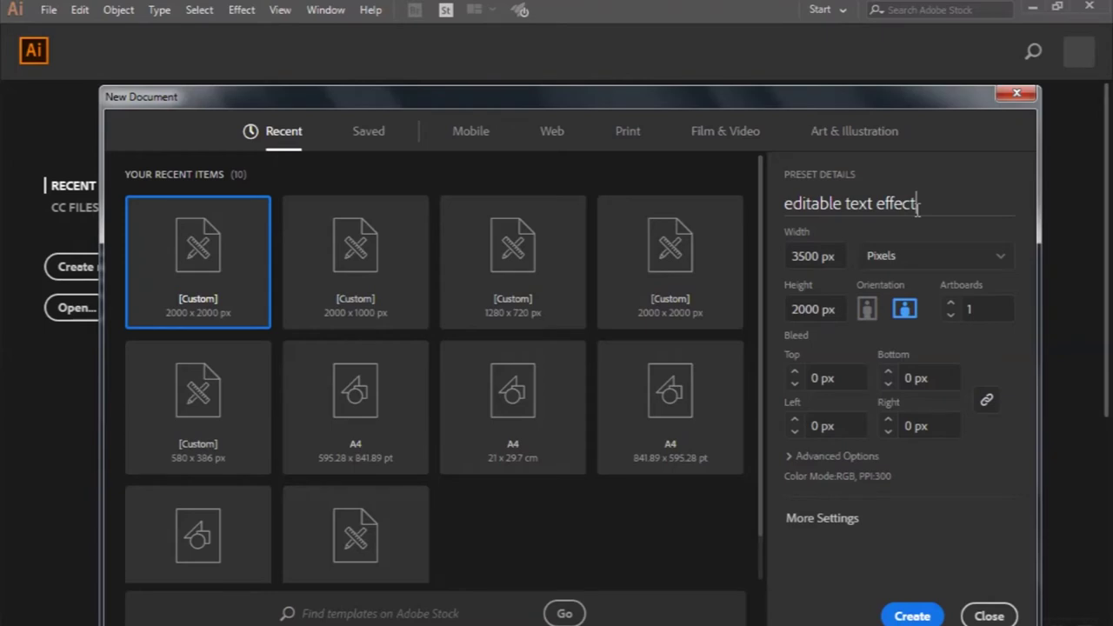
pyautogui.click(913, 615)
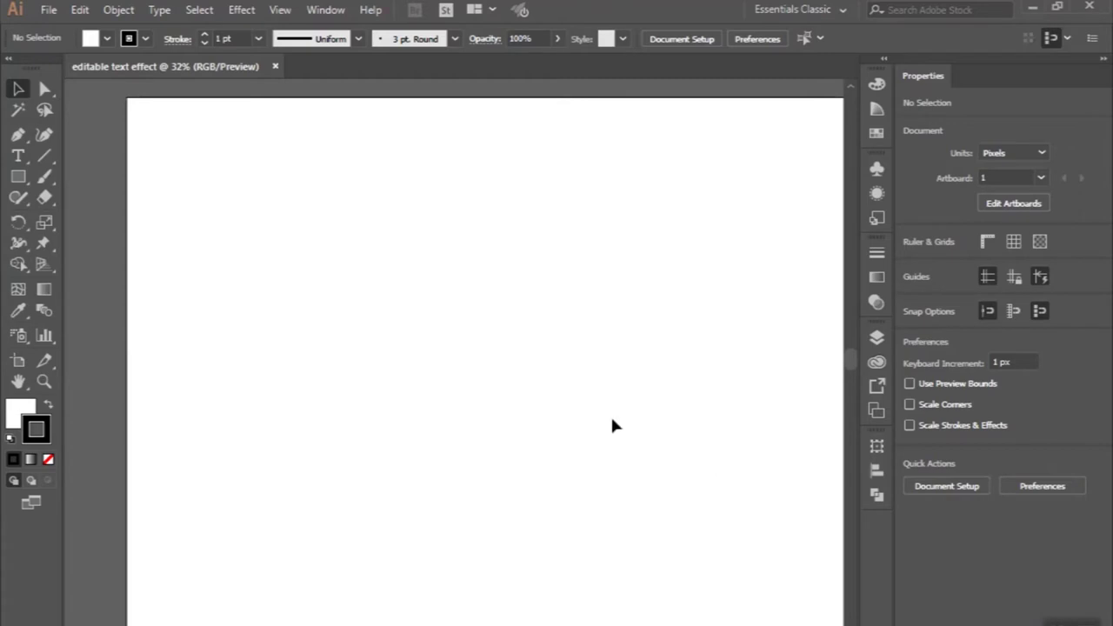
# - Choose the Type tool with no stroke and a black fill
pyautogui.hotkey('ctrl', '-')
pyautogui.hotkey('ctrl', '-')
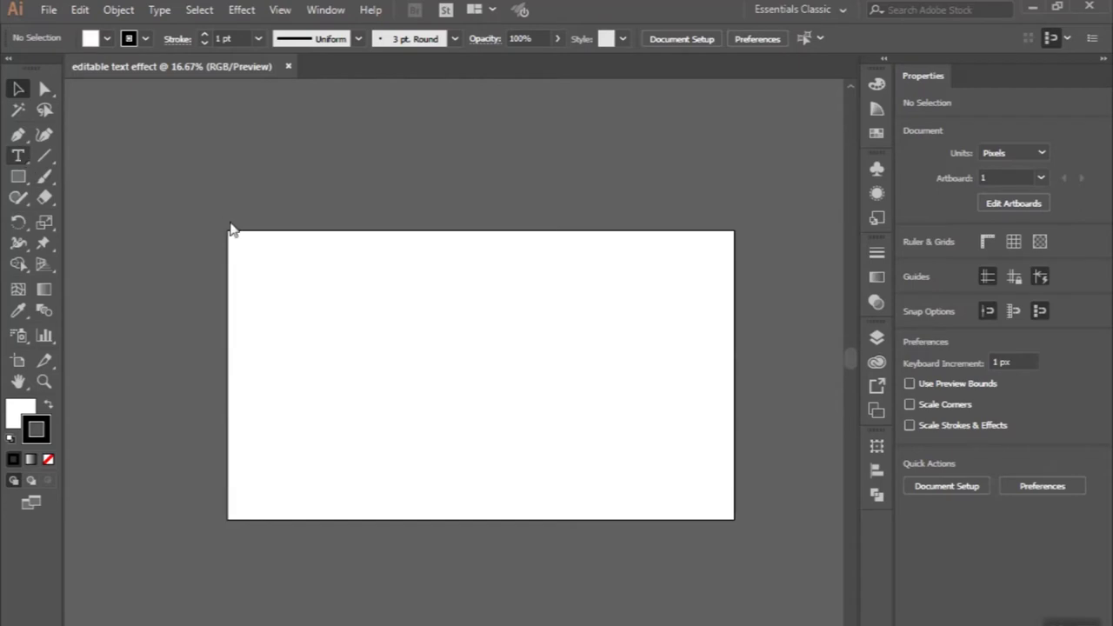
pyautogui.press('t')
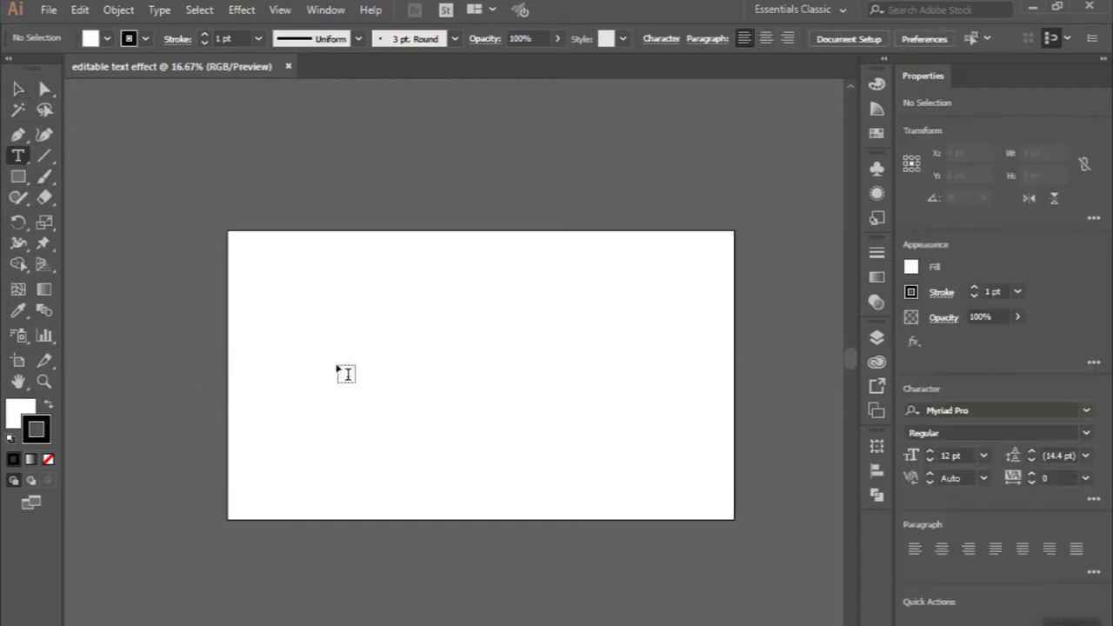
pyautogui.click(48, 459)
pyautogui.click(19, 413)
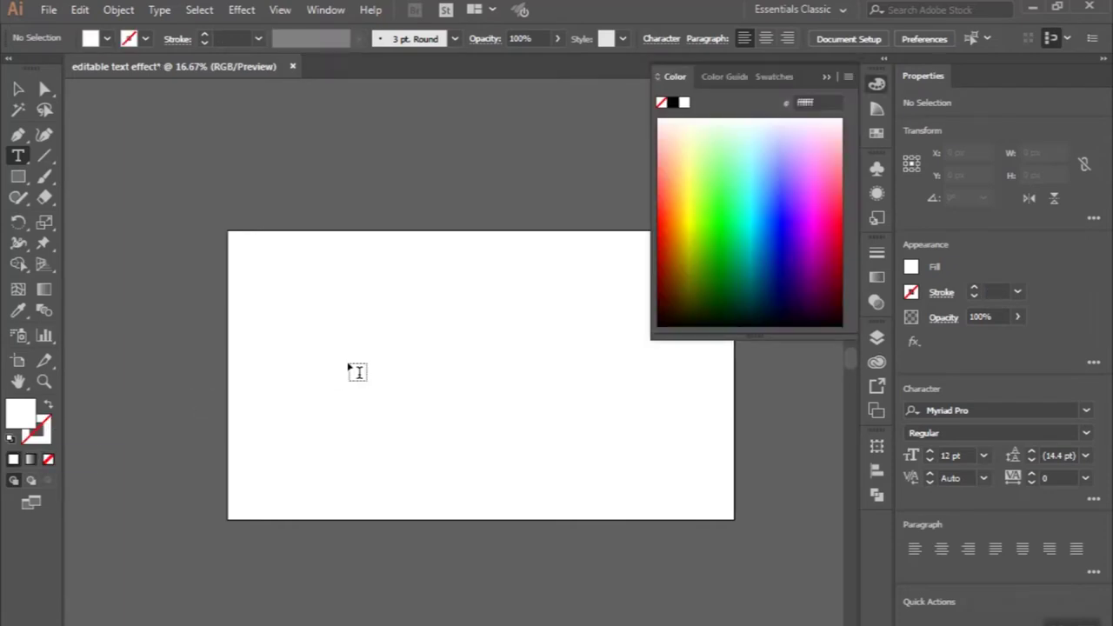
pyautogui.click(105, 39)
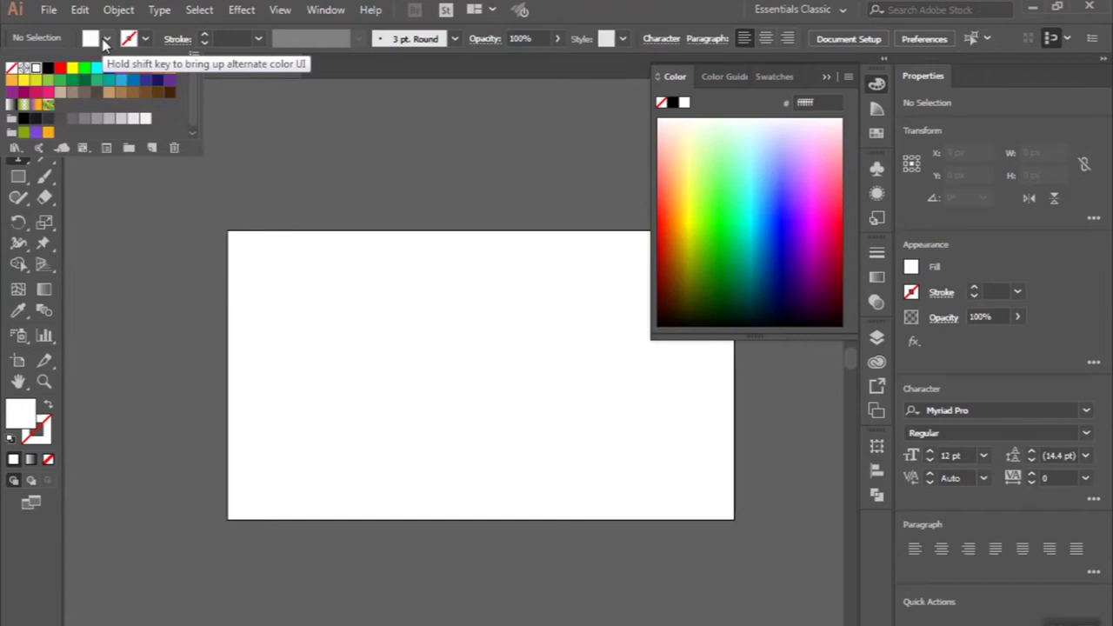
pyautogui.click(49, 68)
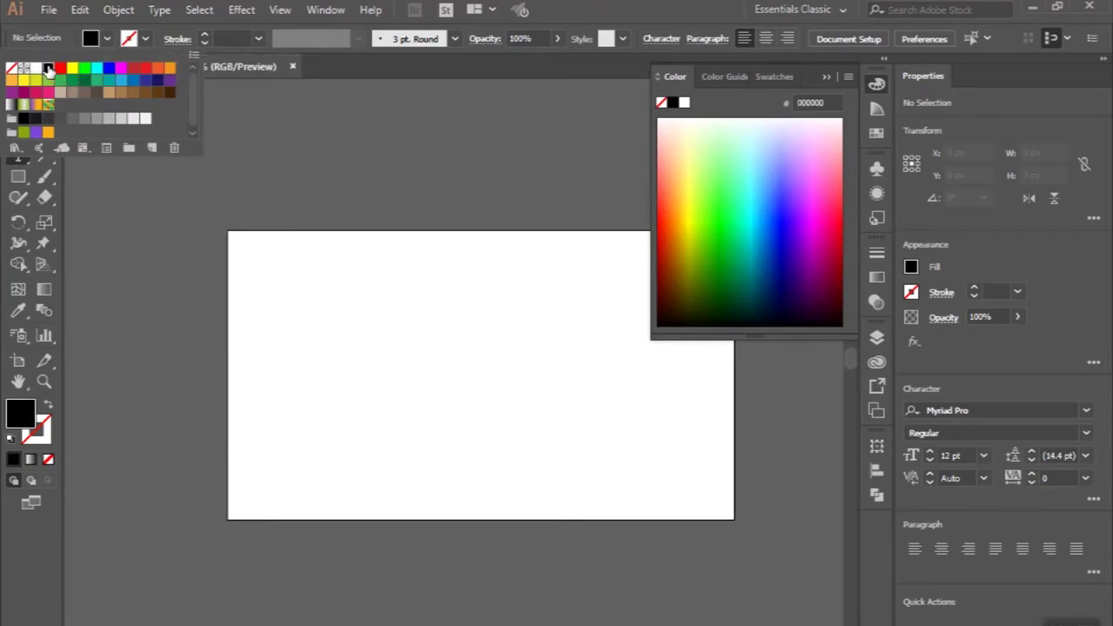
pyautogui.click(408, 367)
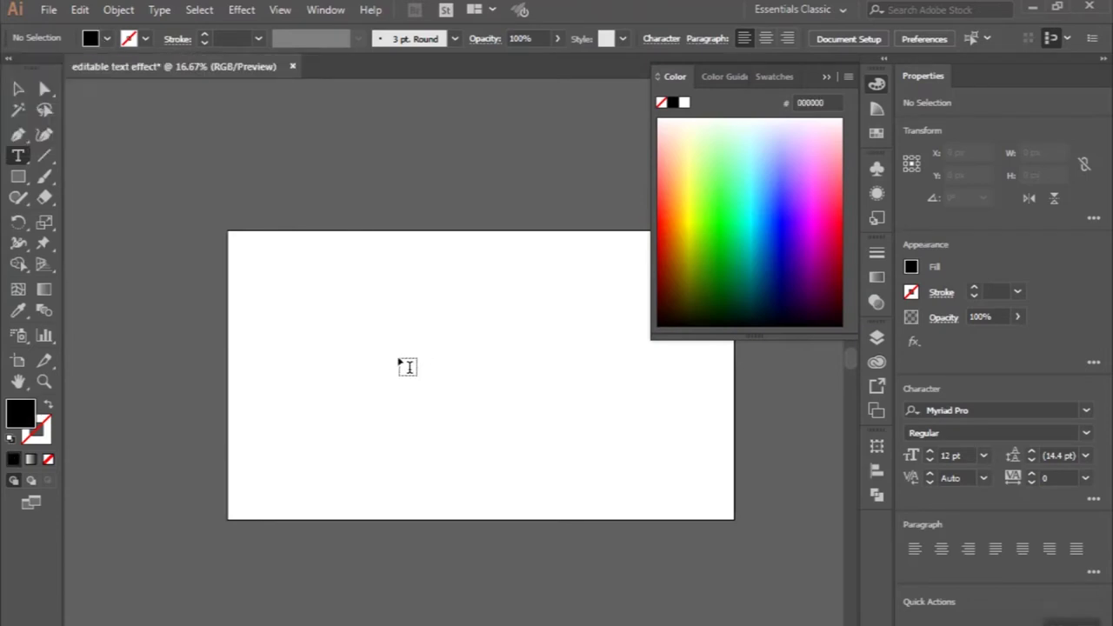
# - Type 'Awesome' on the left of the artboard and select the text object
pyautogui.click(397, 366)
pyautogui.scroll(3, 460, 398)
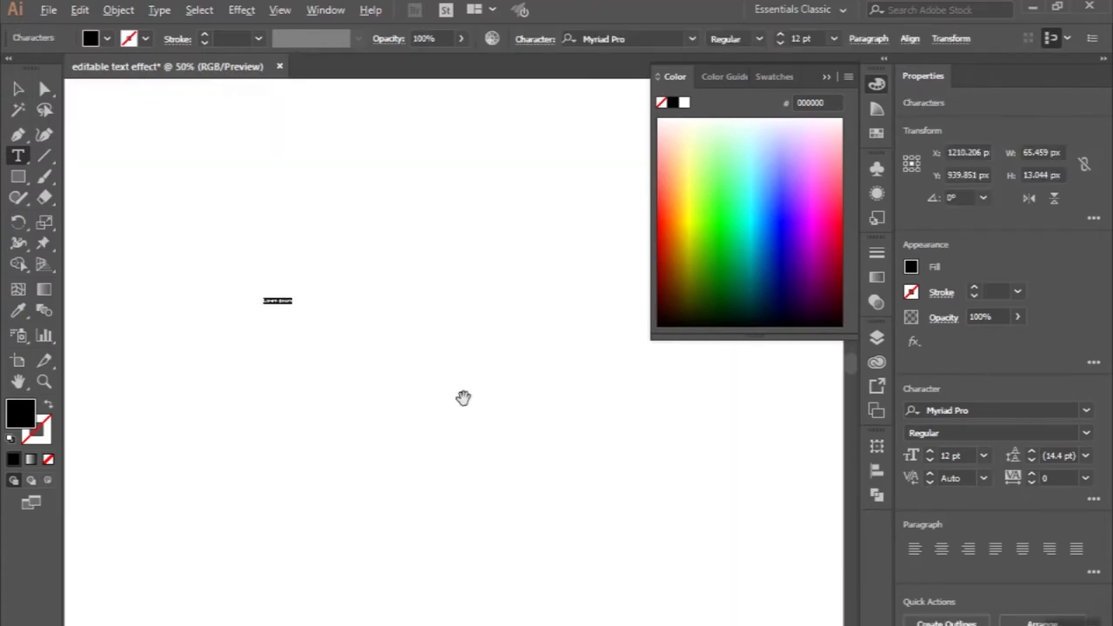
pyautogui.write('Awesome')
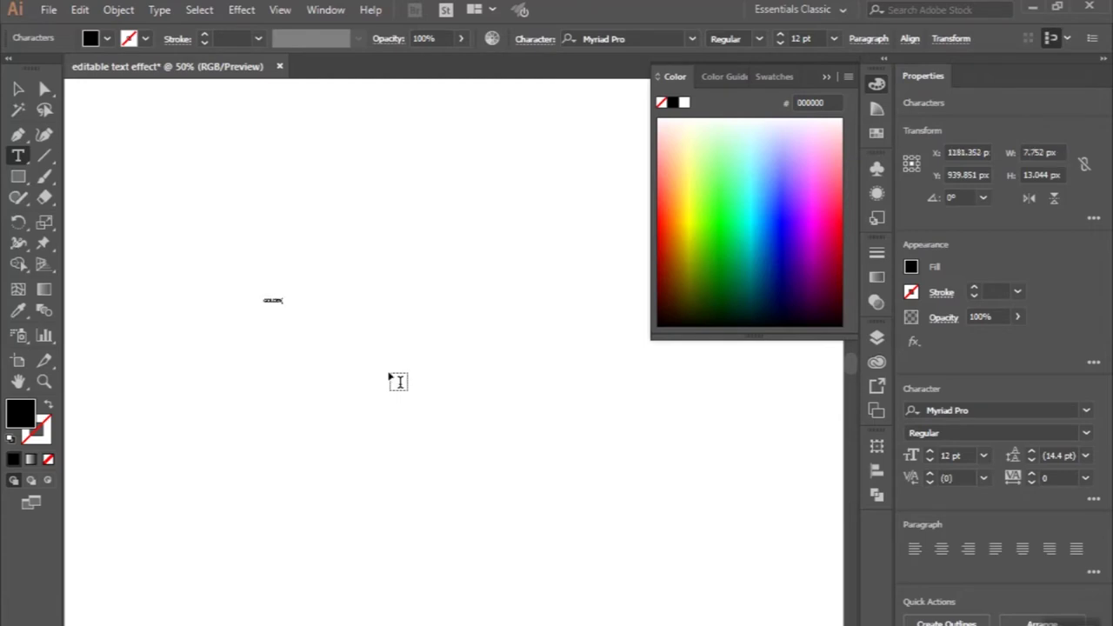
pyautogui.click(17, 88)
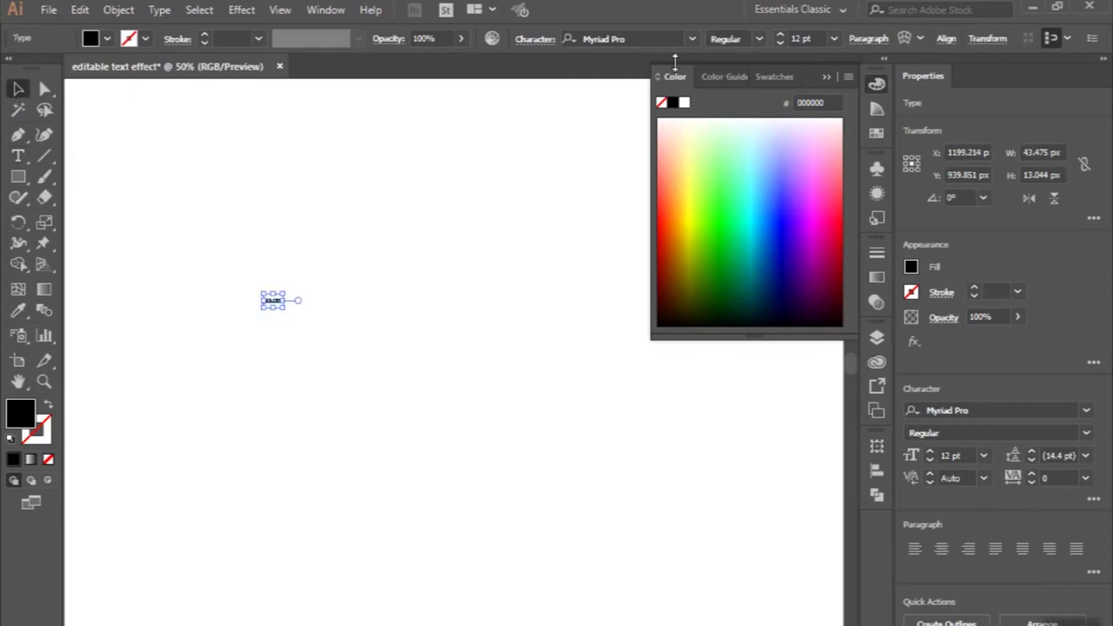
pyautogui.click(826, 77)
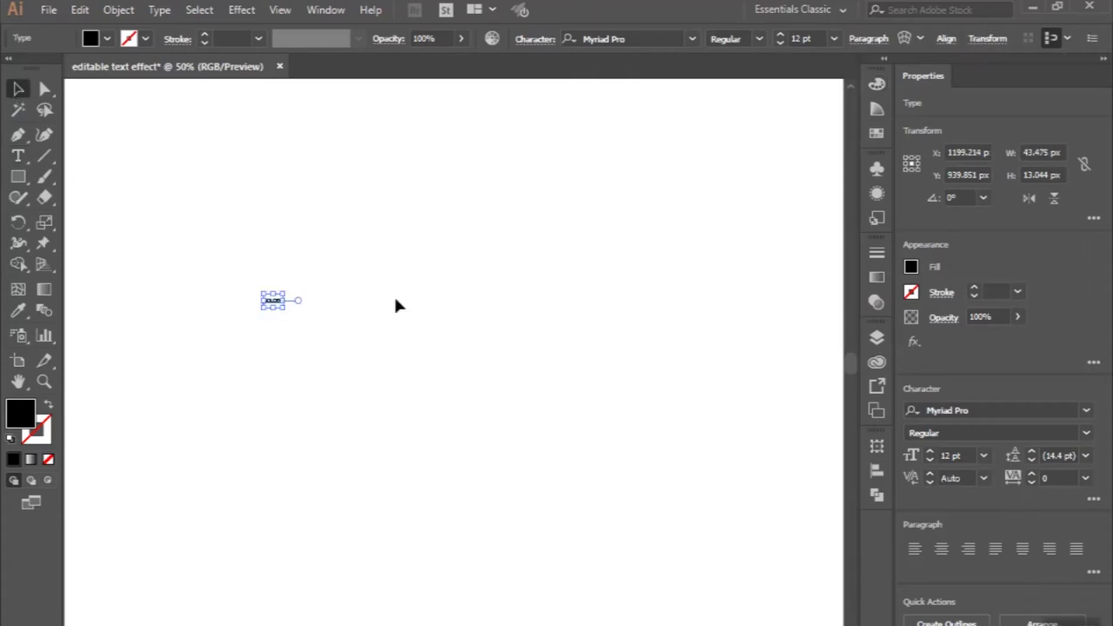
pyautogui.scroll(-2, 396, 305)
# - Enlarge the GOLDEN text to about 377 pt and centre it on the artboard
pyautogui.moveTo(346, 310)
pyautogui.mouseDown()
pyautogui.moveTo(568, 464)
pyautogui.moveTo(604, 449)
pyautogui.moveTo(556, 450)
pyautogui.mouseUp()
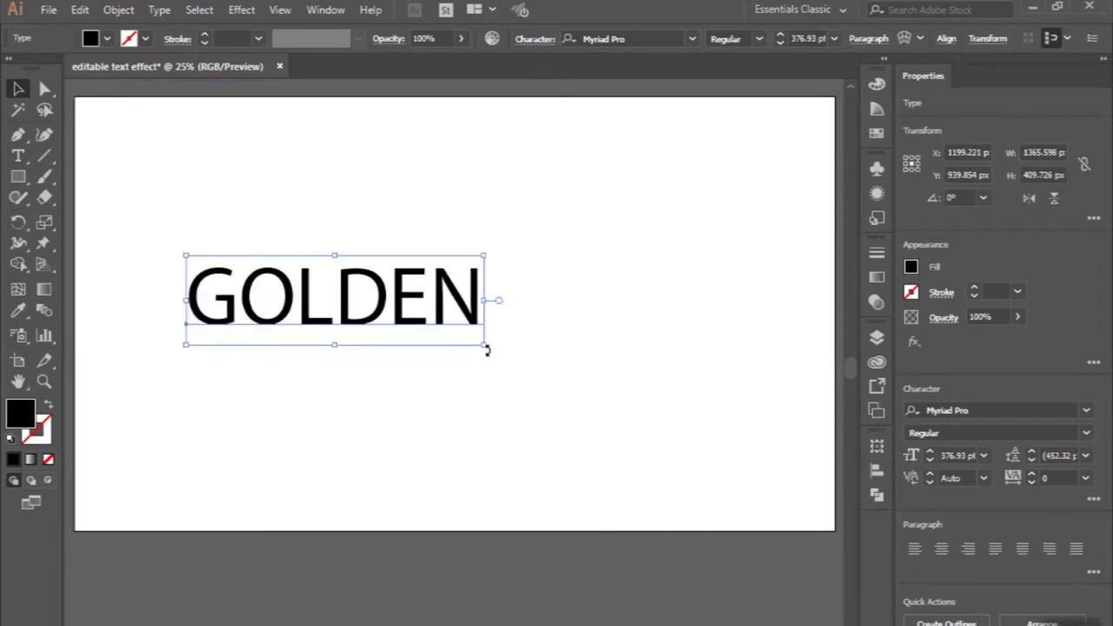
pyautogui.moveTo(487, 349); pyautogui.dragTo(585, 426)
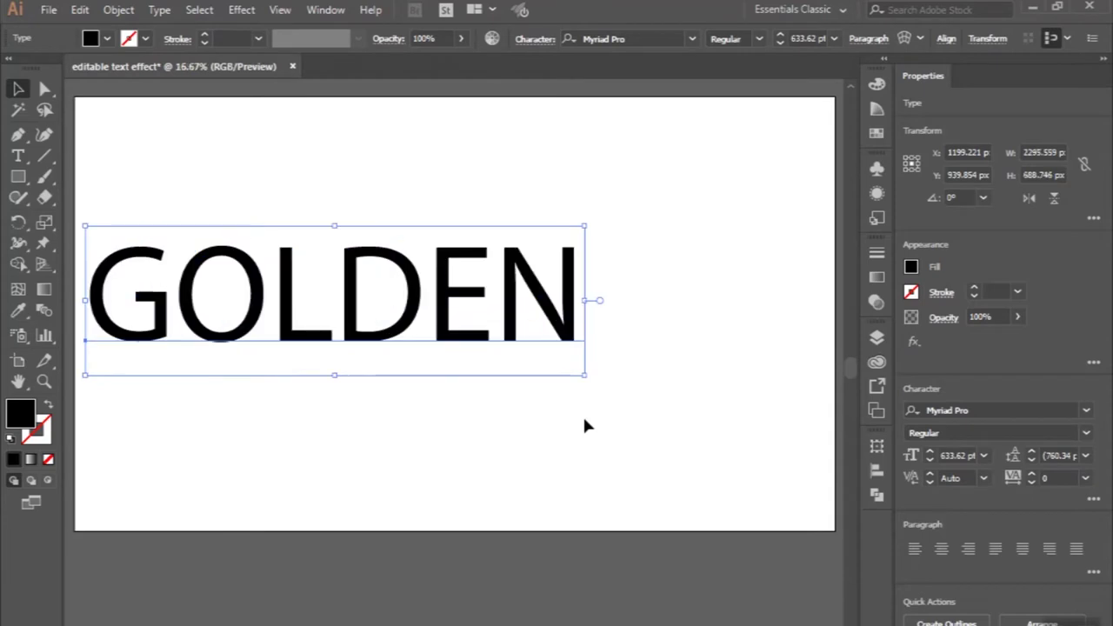
pyautogui.hotkey('ctrl', '-')
pyautogui.moveTo(493, 352); pyautogui.dragTo(571, 374)
pyautogui.moveTo(597, 410); pyautogui.dragTo(579, 403)
pyautogui.scroll(1, 579, 403)
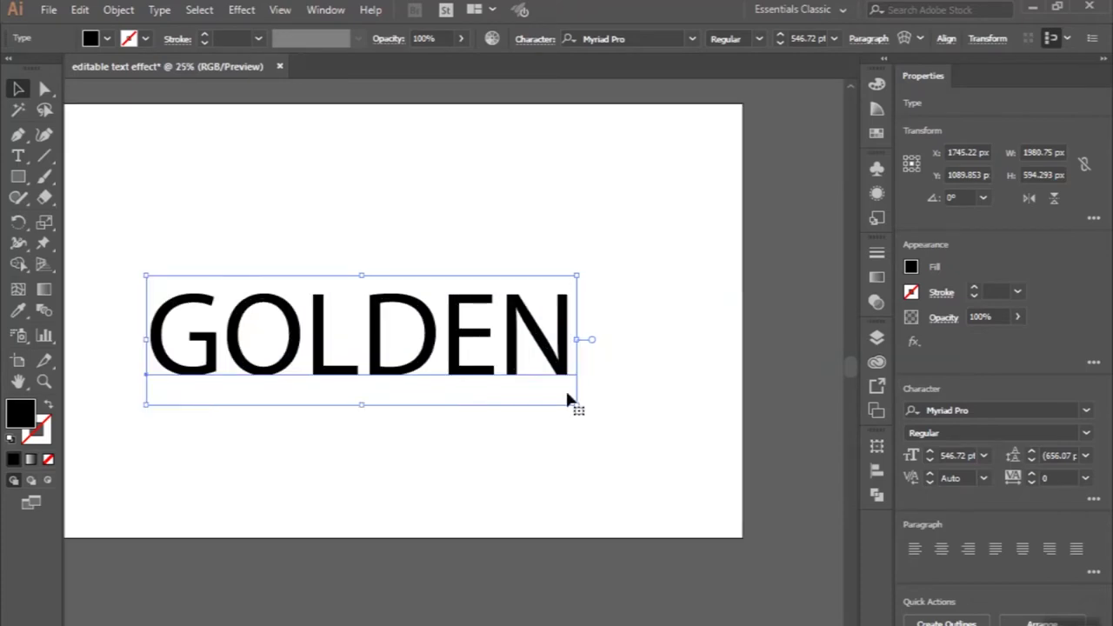
pyautogui.click(946, 38)
pyautogui.click(802, 87)
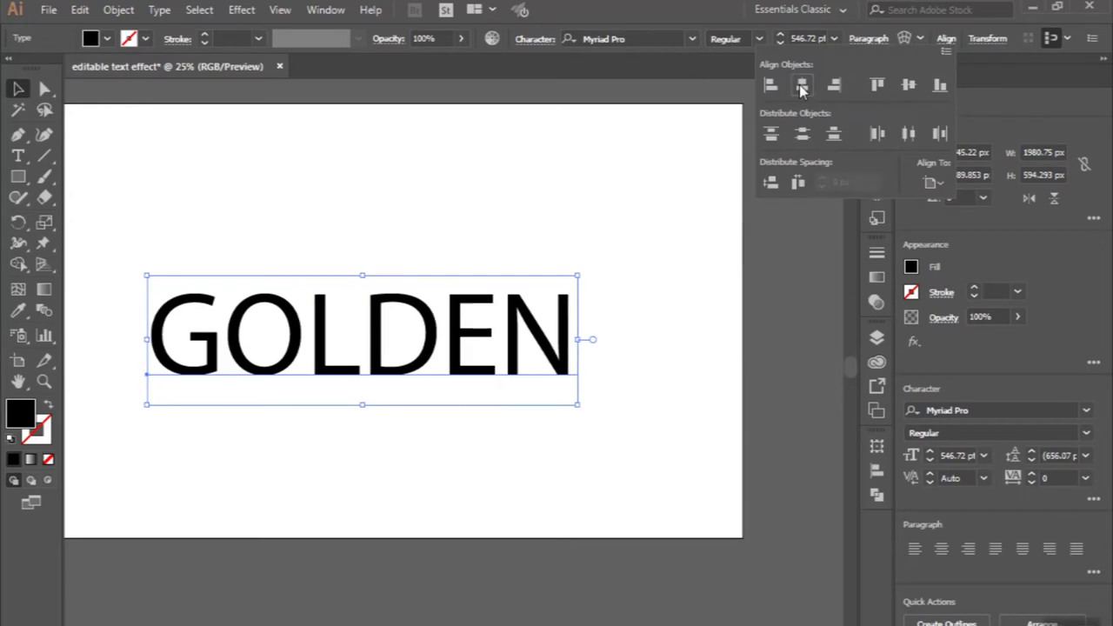
pyautogui.click(908, 87)
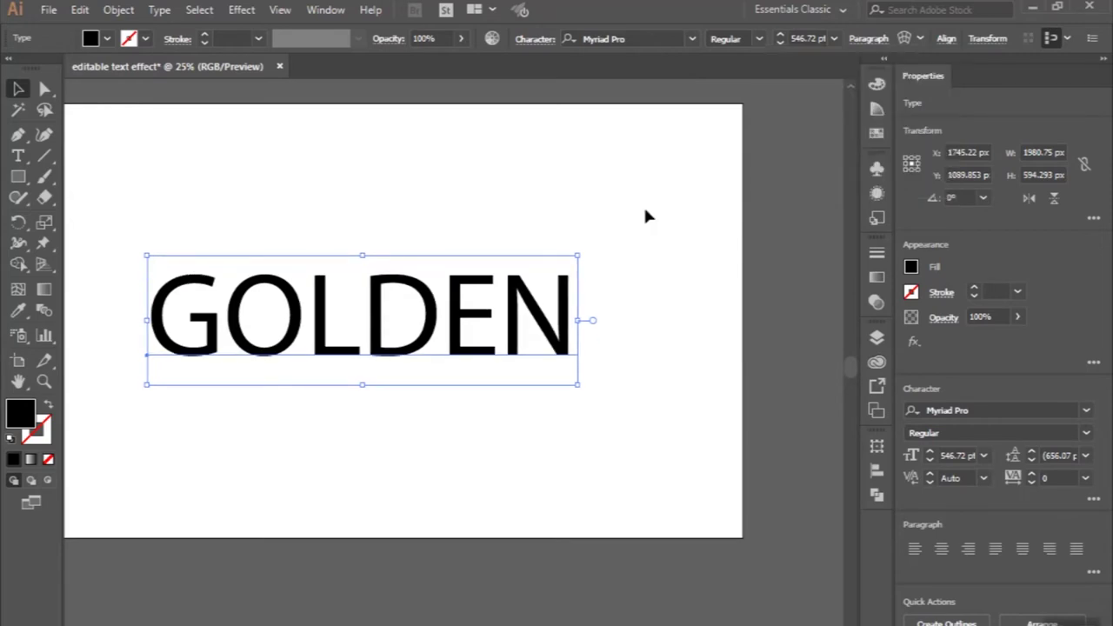
# - Make GOLDEN Myriad Pro Bold and re-centre it horizontally on the artboard
pyautogui.click(759, 40)
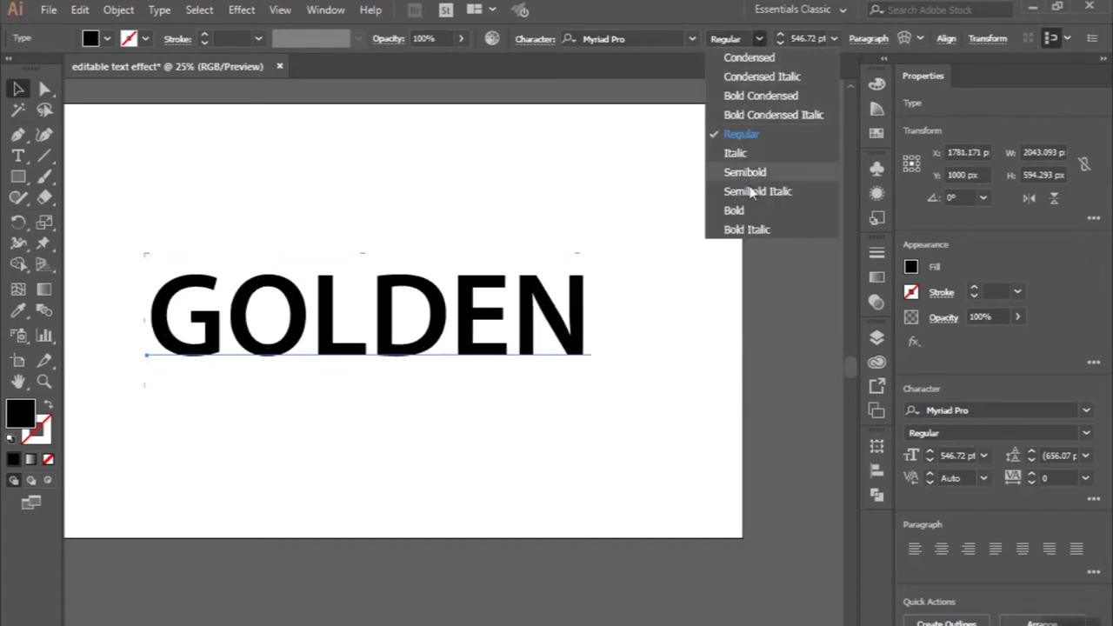
pyautogui.click(735, 210)
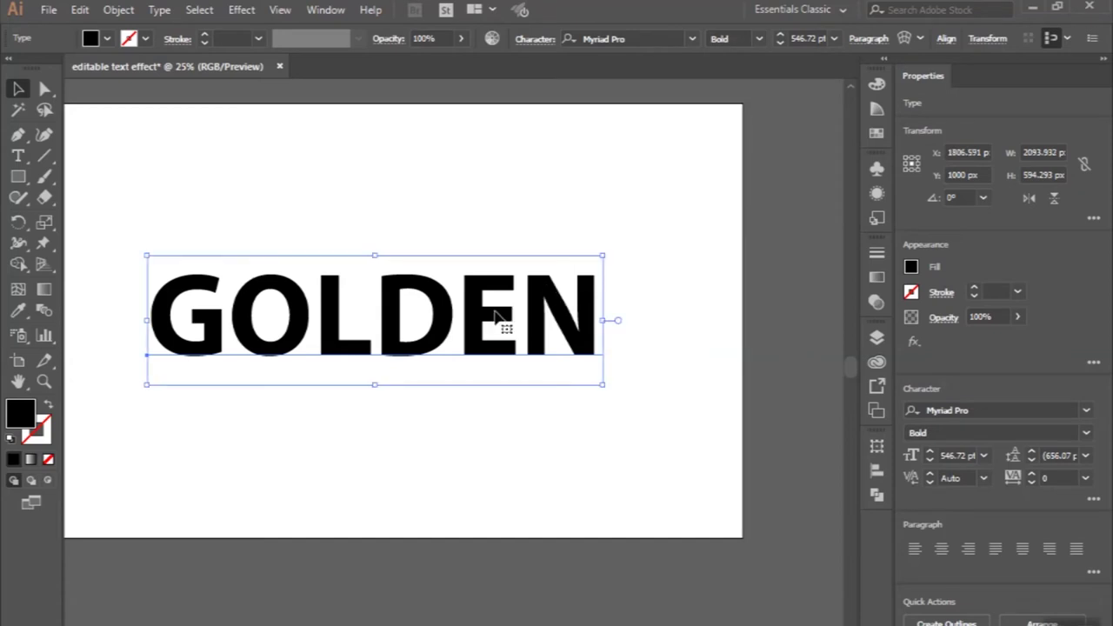
pyautogui.moveTo(491, 317); pyautogui.dragTo(488, 319)
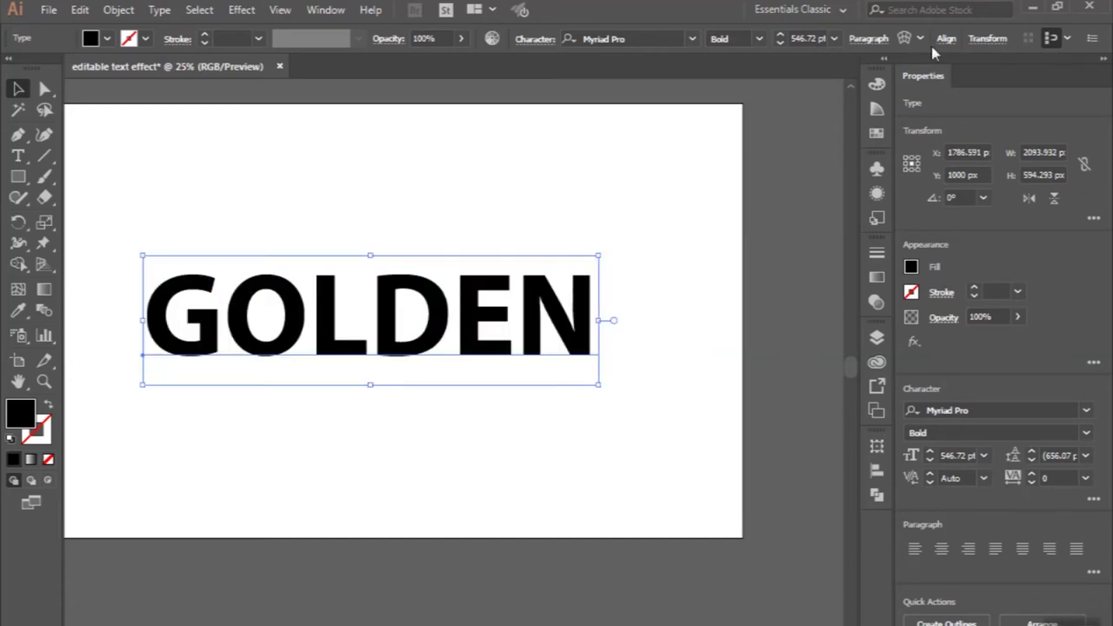
pyautogui.click(946, 39)
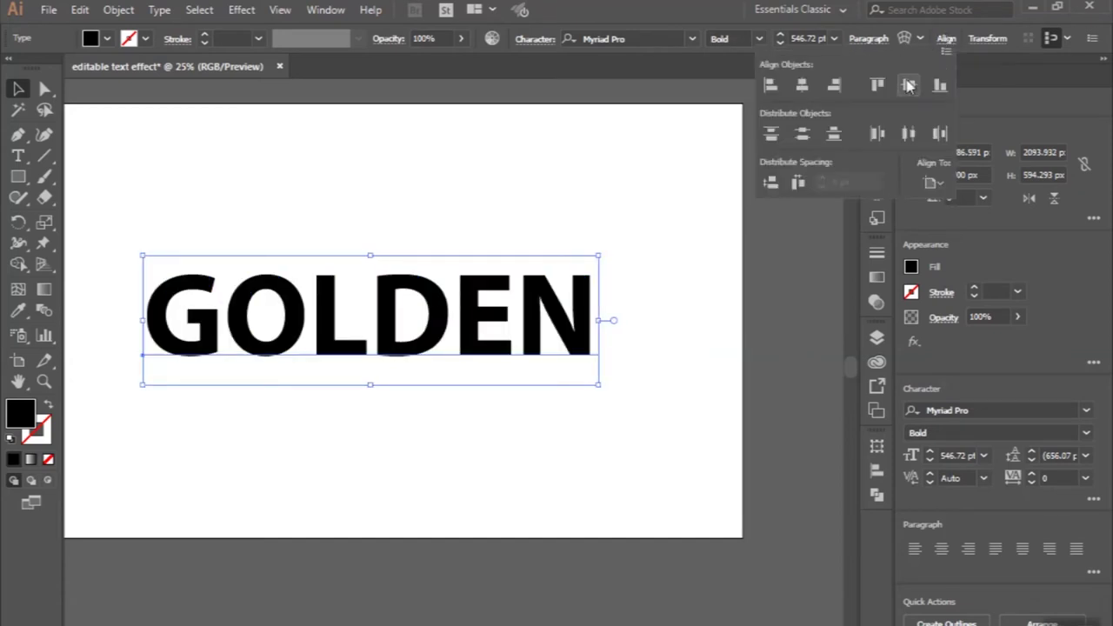
pyautogui.click(803, 85)
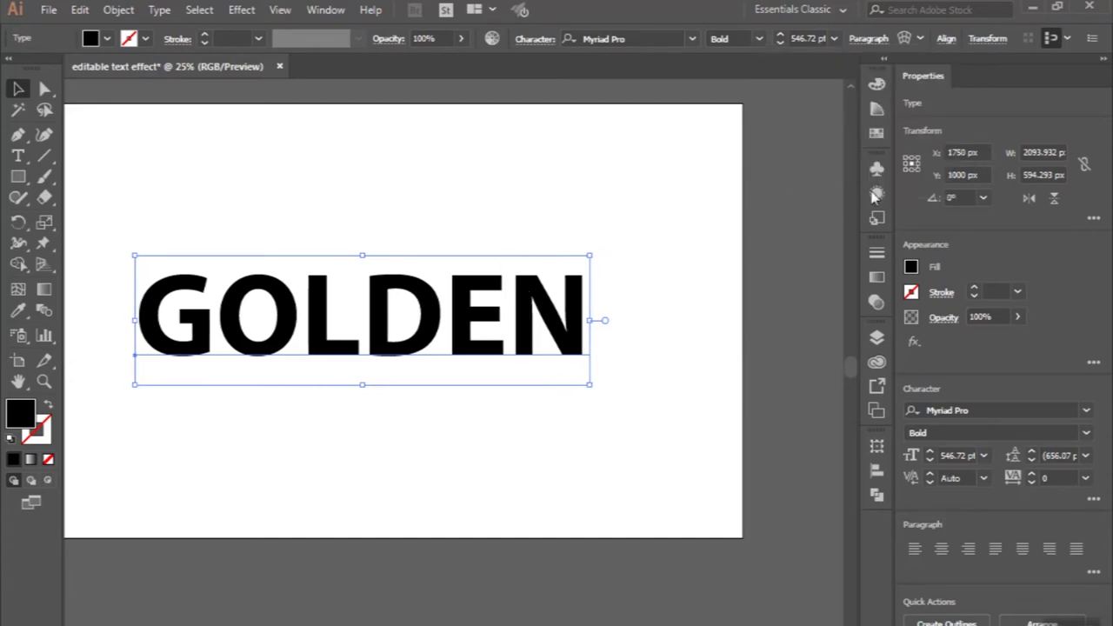
pyautogui.click(876, 194)
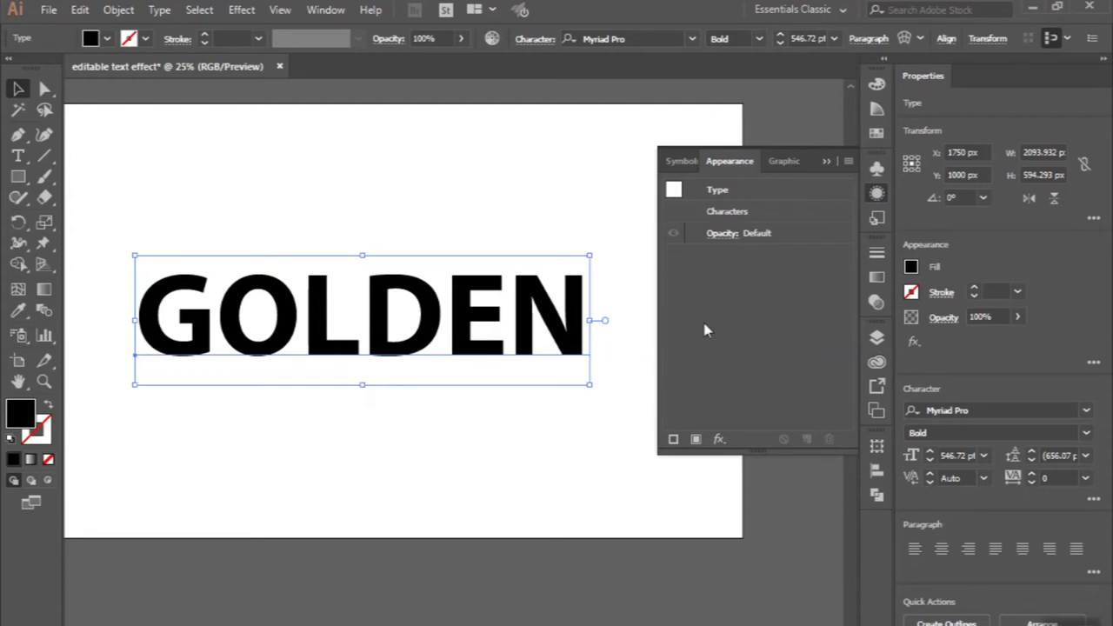
# - Add a new fill to GOLDEN using a gold gradient swatch from the Golden library
pyautogui.click(696, 440)
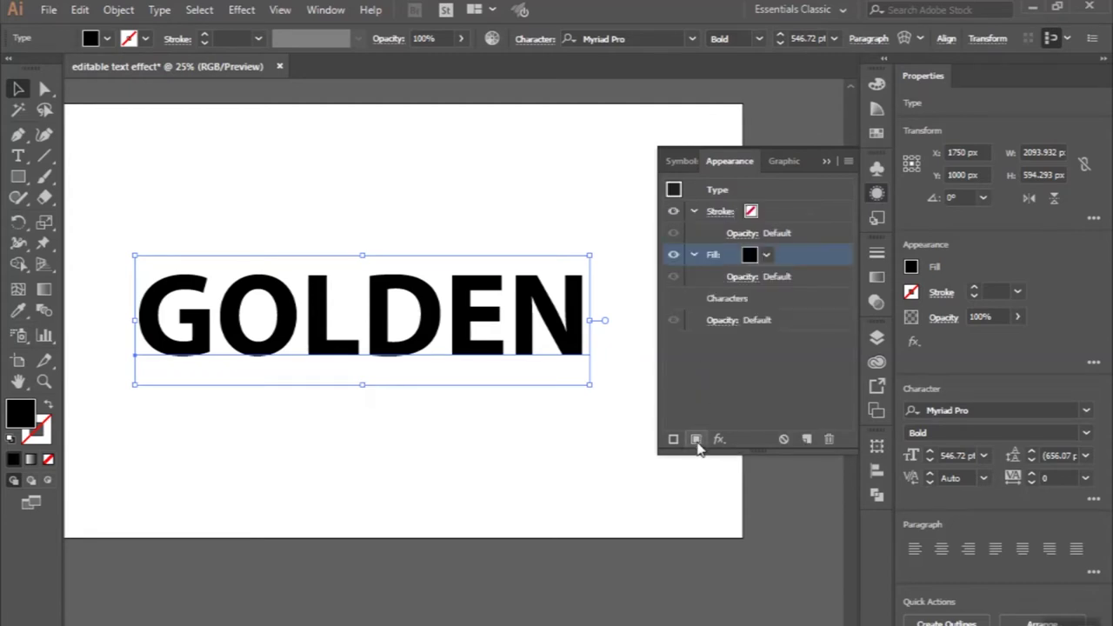
pyautogui.click(766, 255)
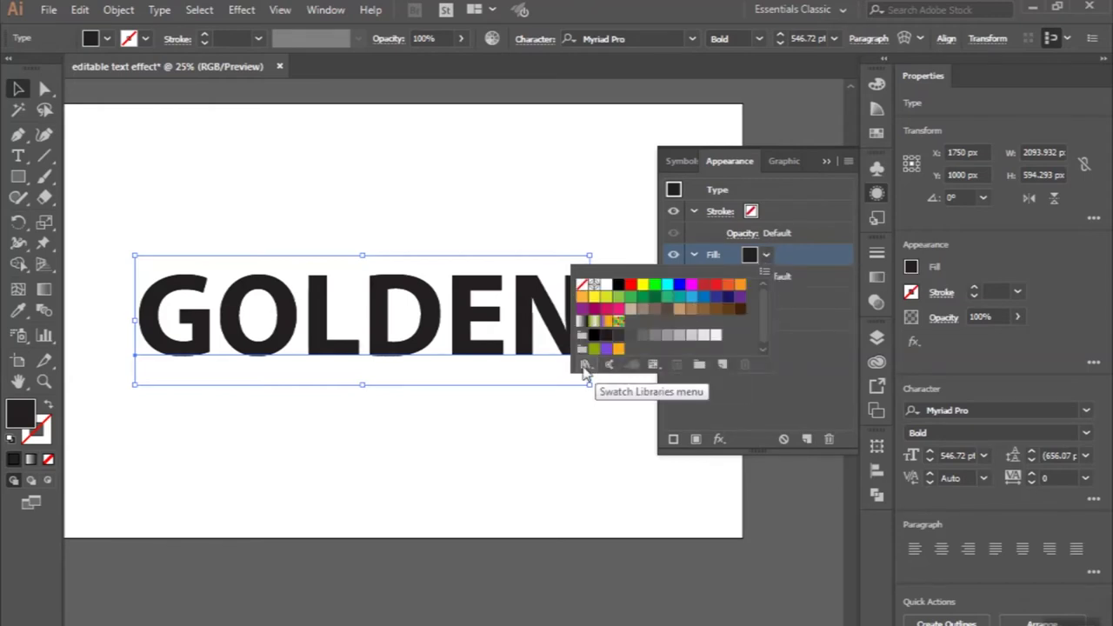
pyautogui.click(585, 366)
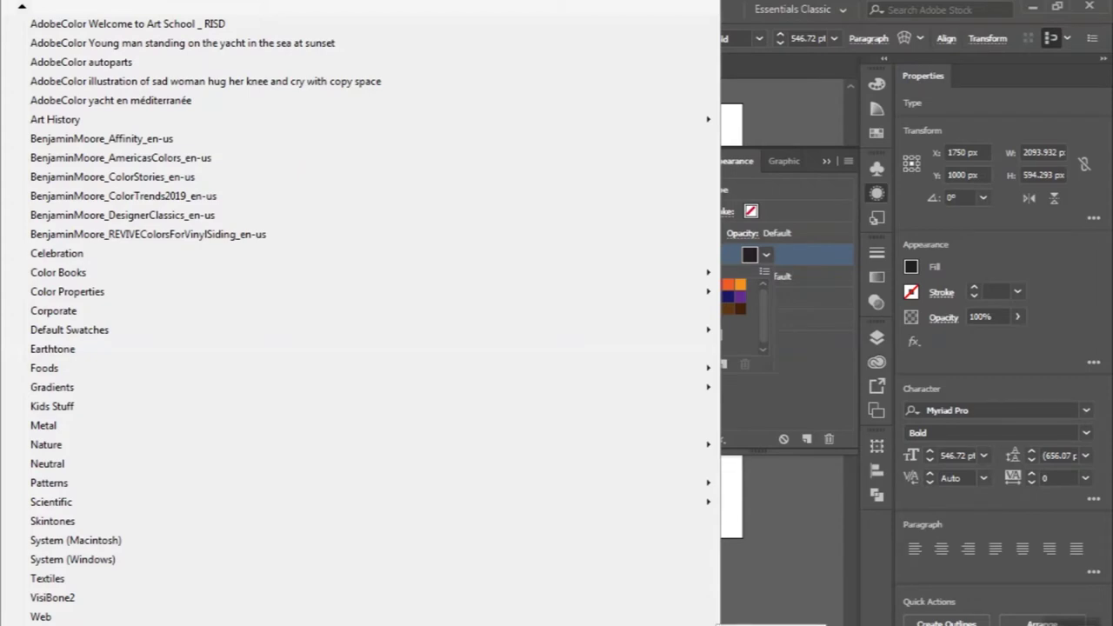
pyautogui.click(52, 619)
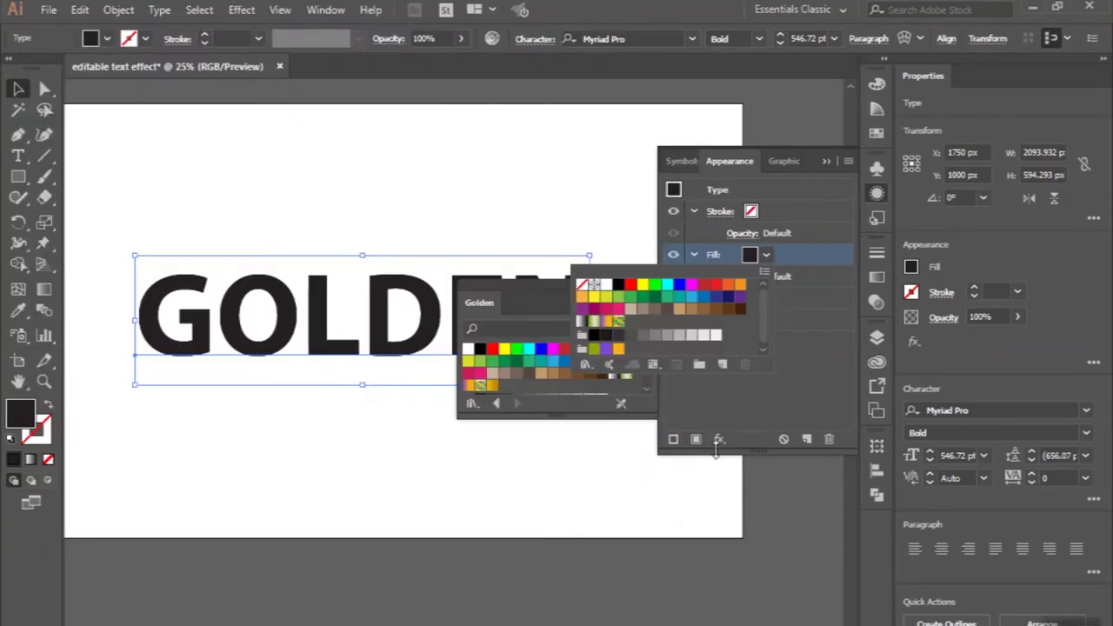
pyautogui.click(493, 386)
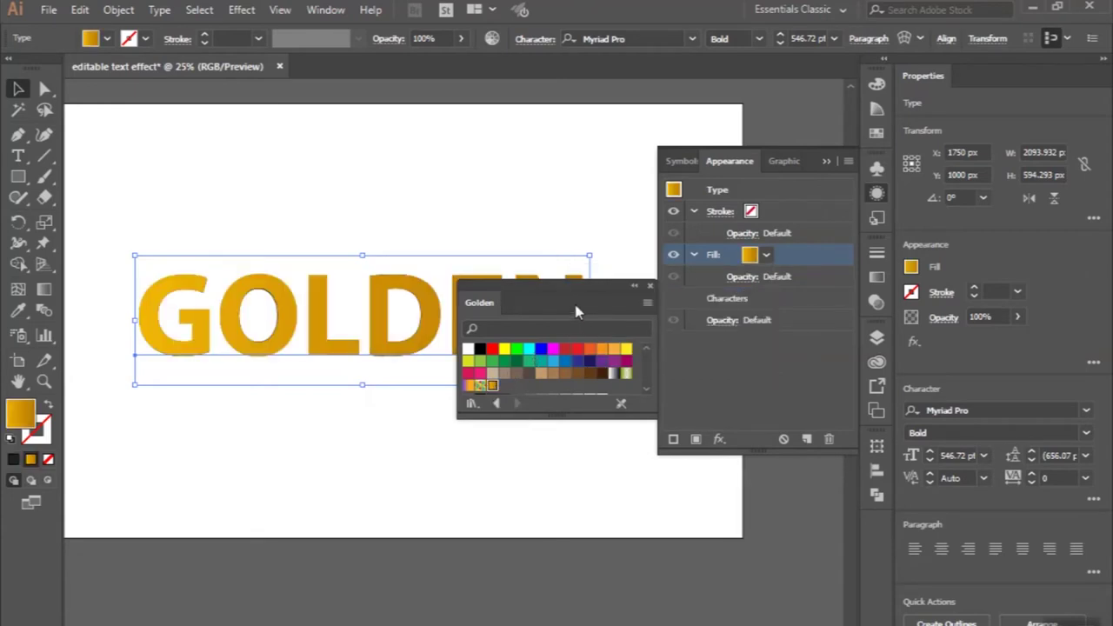
pyautogui.click(651, 287)
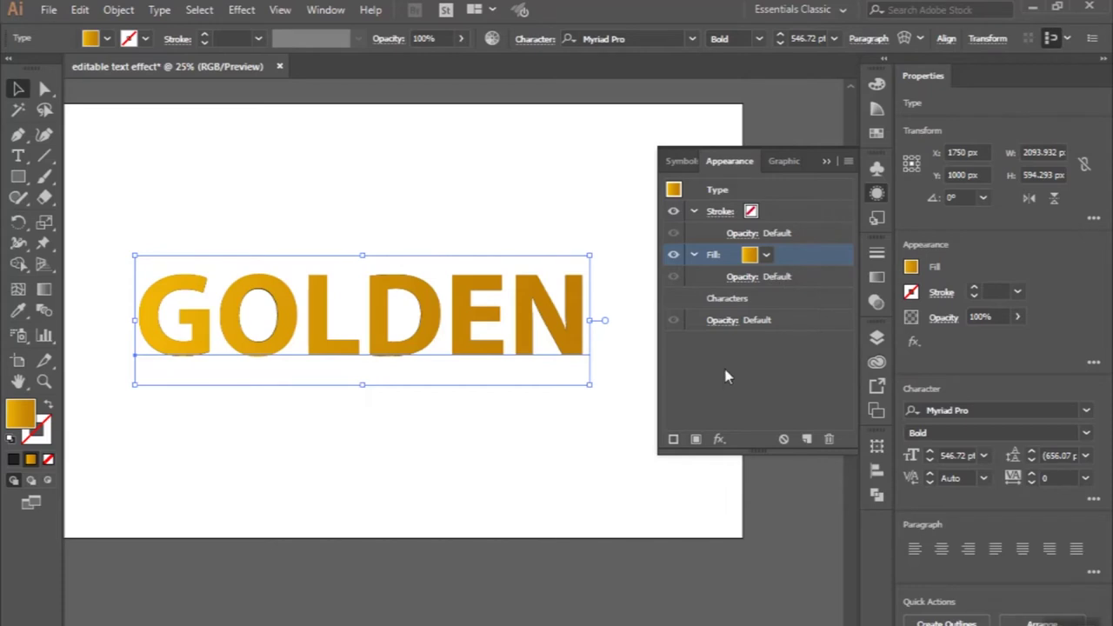
pyautogui.click(720, 440)
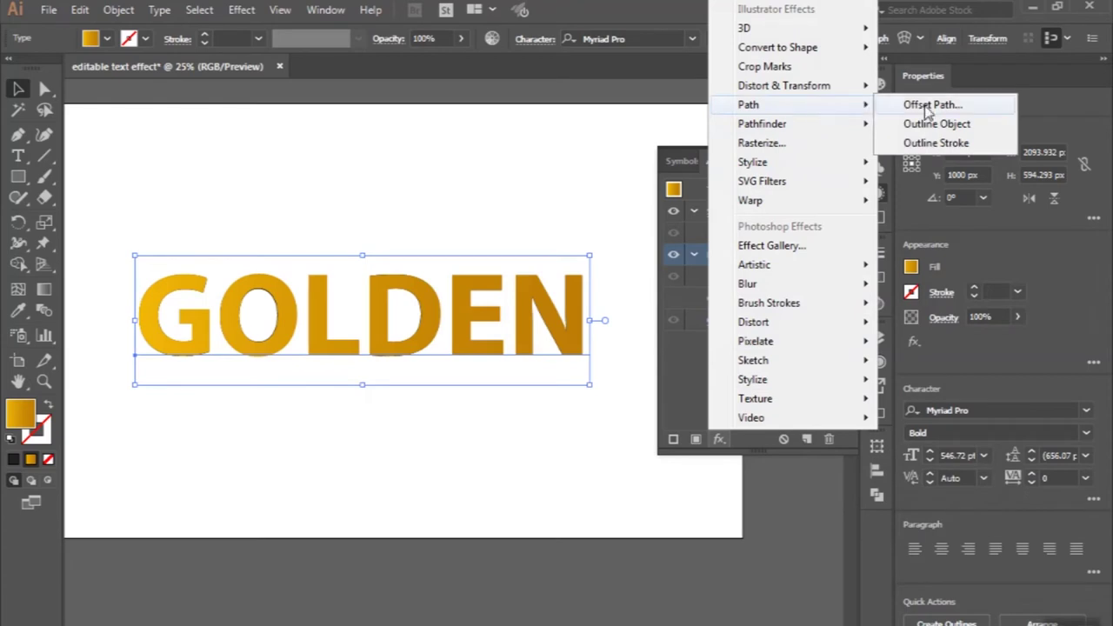
# - Apply Offset Path to the gold fill with a 15 px offset and Miter joins
pyautogui.moveTo(756, 104)
pyautogui.click(924, 106)
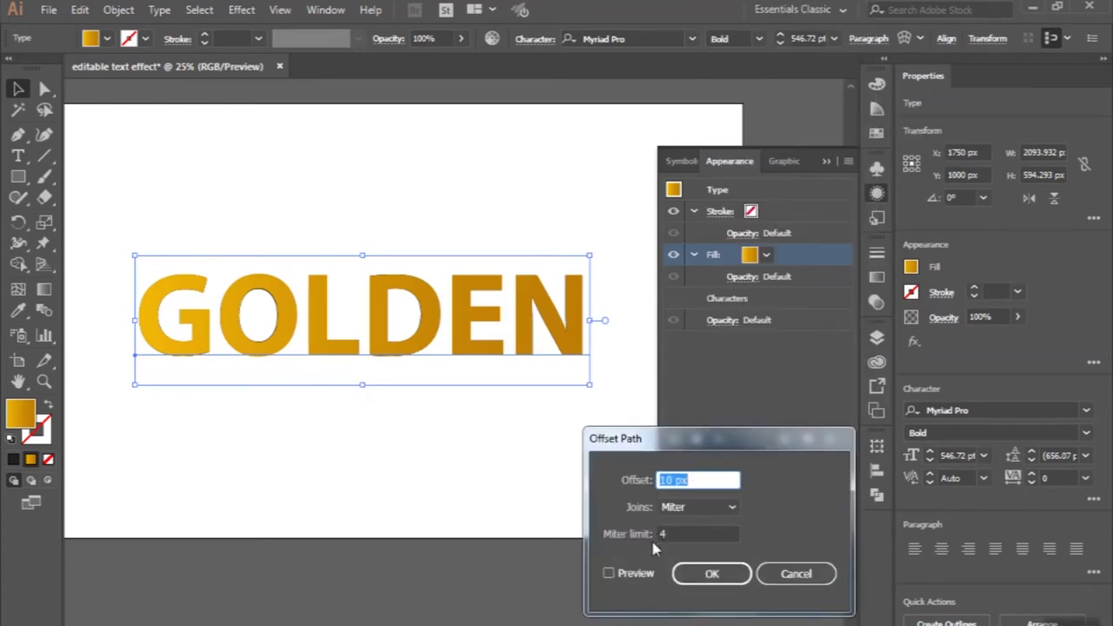
pyautogui.click(639, 575)
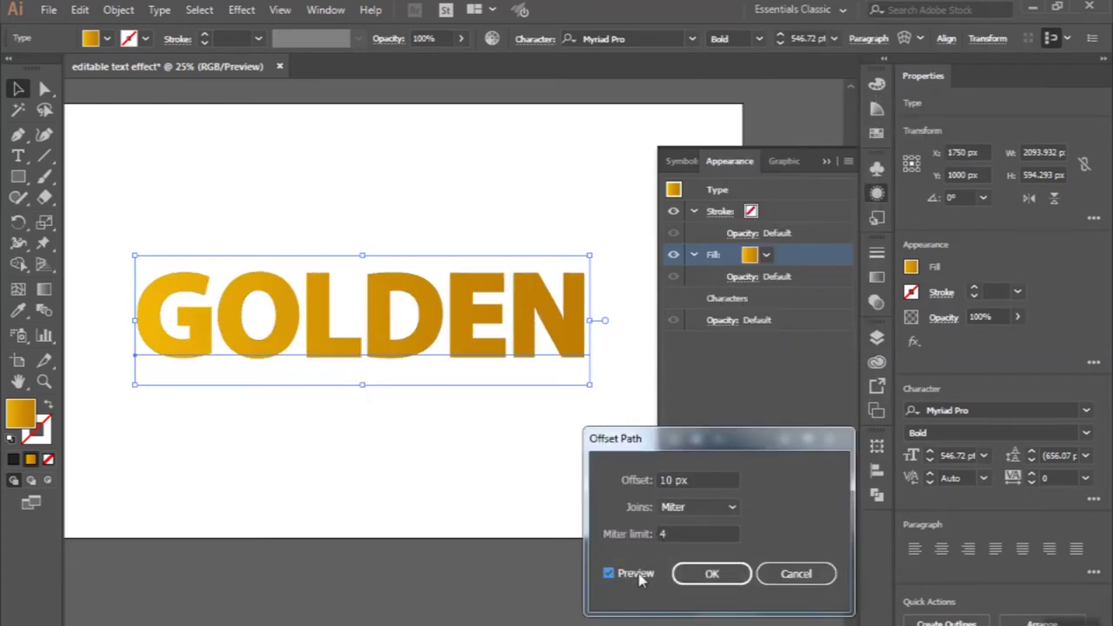
pyautogui.click(639, 575)
pyautogui.click(639, 577)
pyautogui.click(640, 577)
pyautogui.click(639, 577)
pyautogui.doubleClick(666, 480)
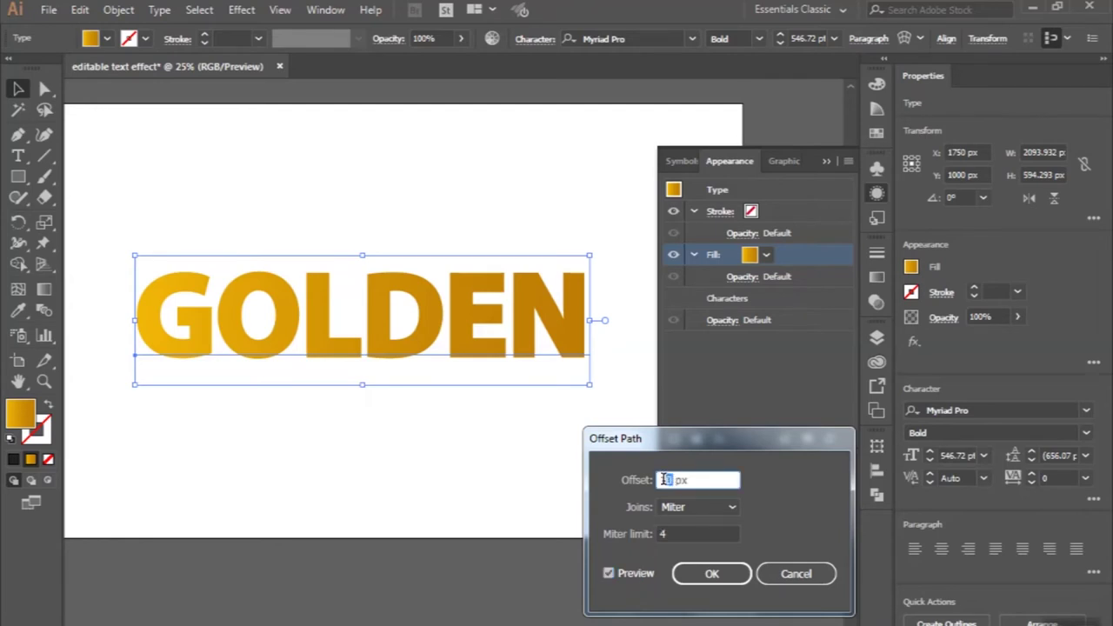
pyautogui.write('15')
pyautogui.click(709, 575)
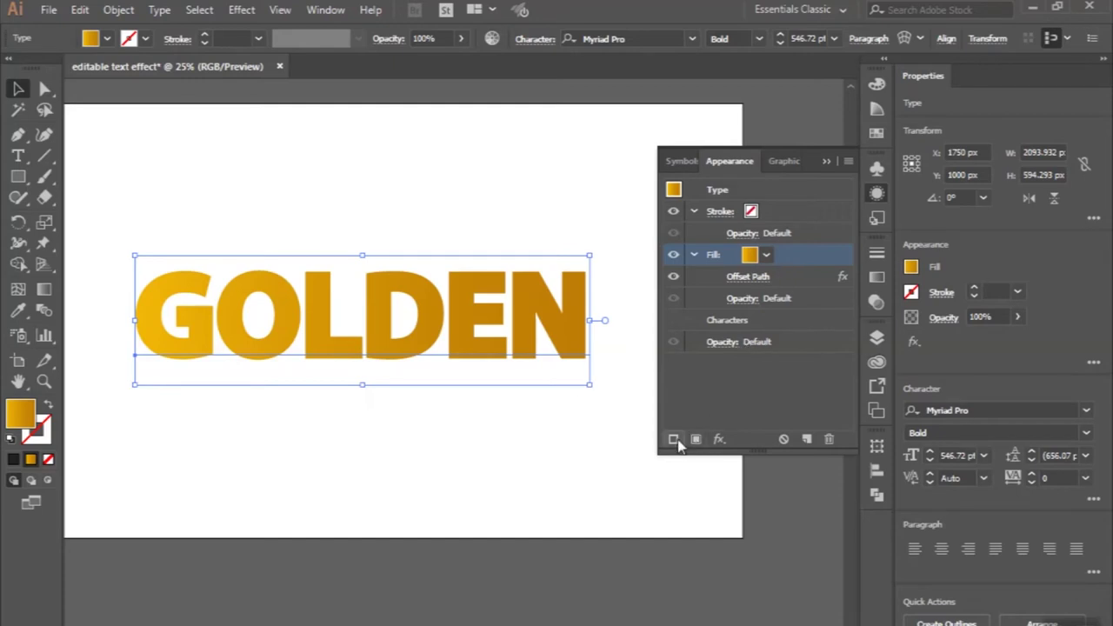
# - Add a new gold gradient stroke to GOLDEN with a 10 pt weight
pyautogui.click(674, 440)
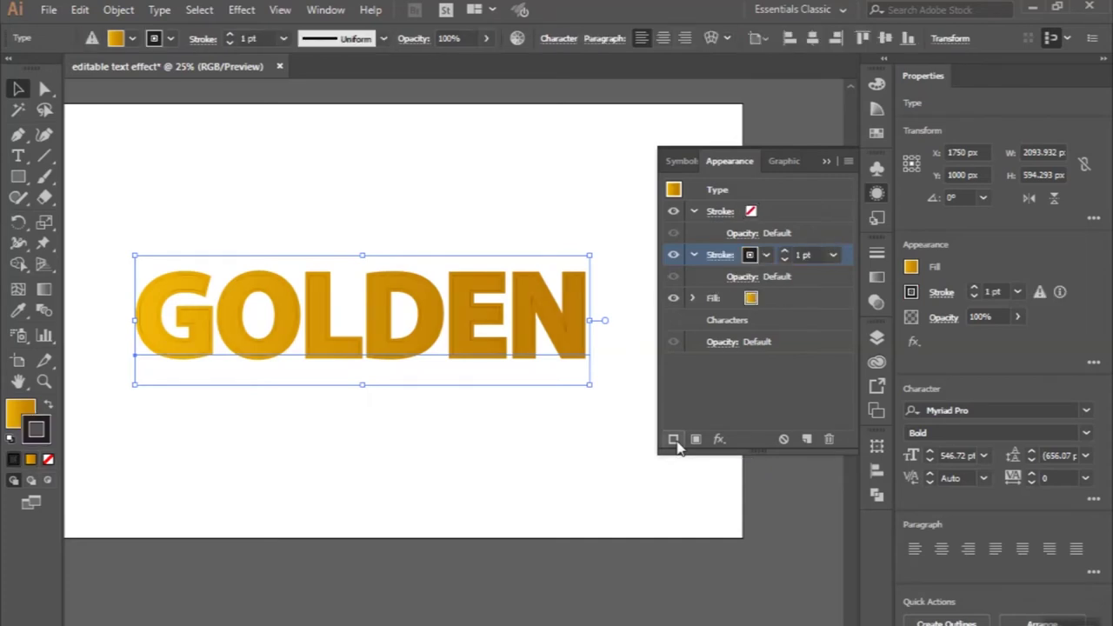
pyautogui.click(765, 255)
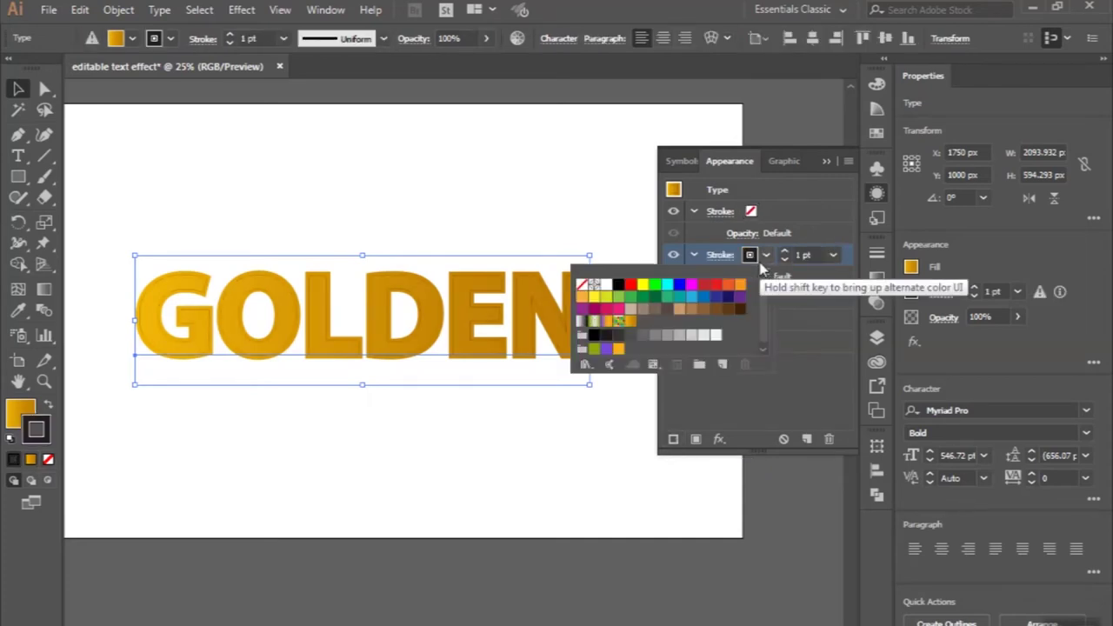
pyautogui.click(631, 322)
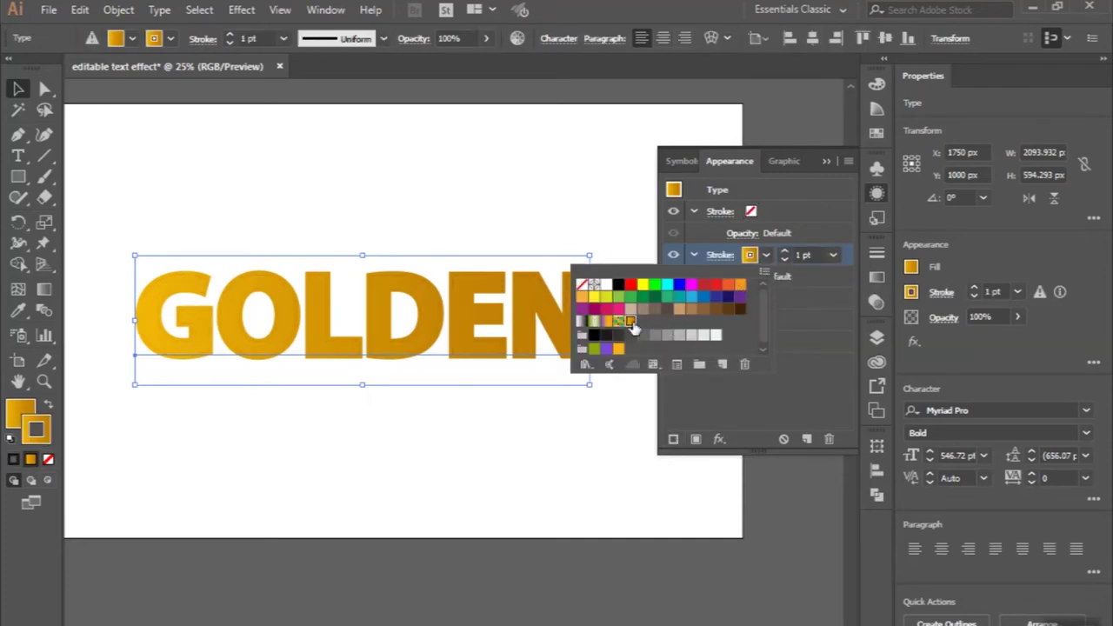
pyautogui.doubleClick(796, 254)
pyautogui.write('2')
pyautogui.press('Return')
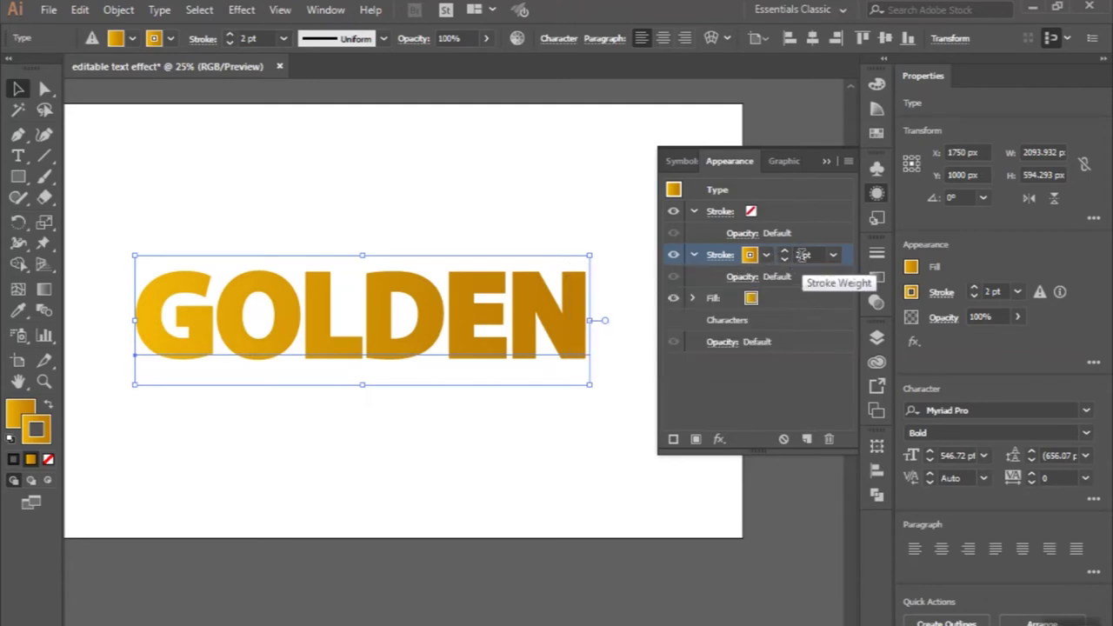
pyautogui.click(802, 254)
pyautogui.click(785, 260)
pyautogui.write('0')
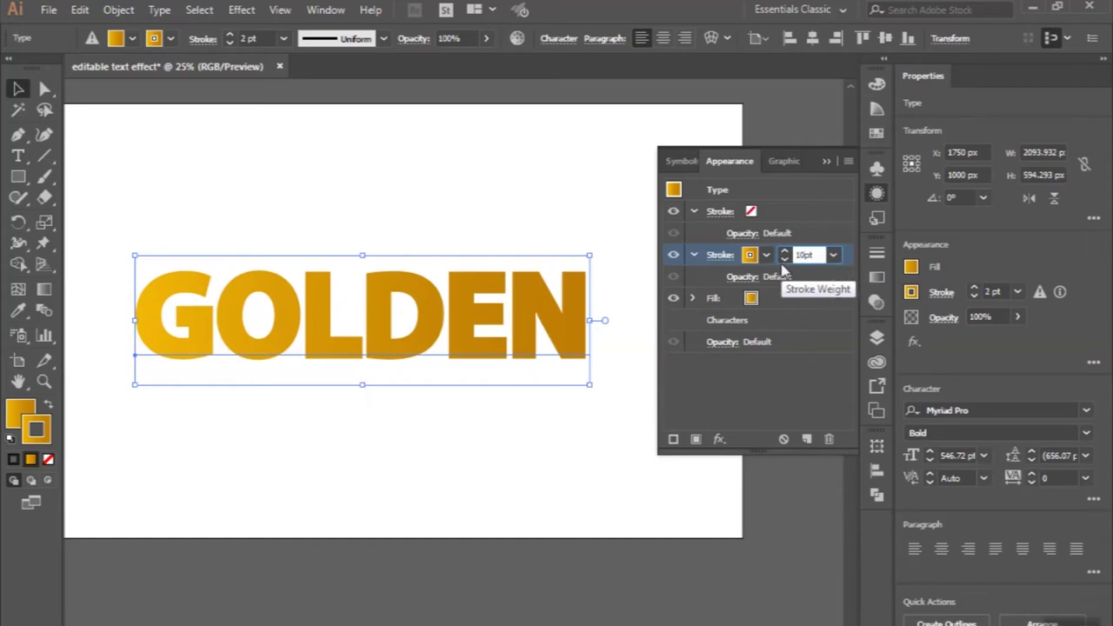
pyautogui.press('Return')
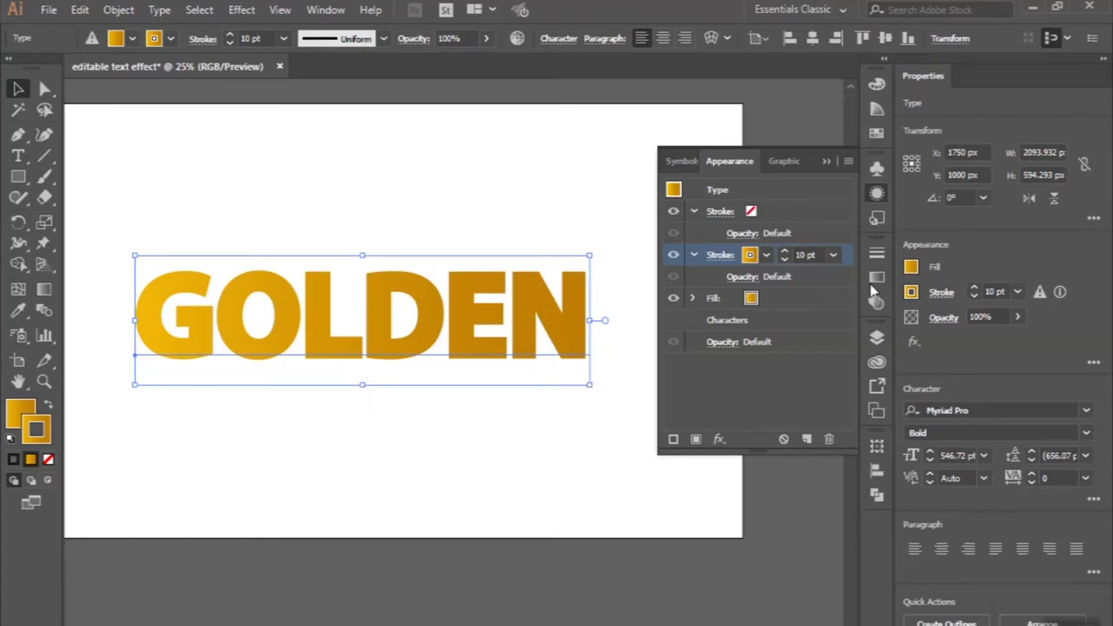
# - Run the stroke gradient along the stroke with a bright middle stop near 51%
pyautogui.click(877, 276)
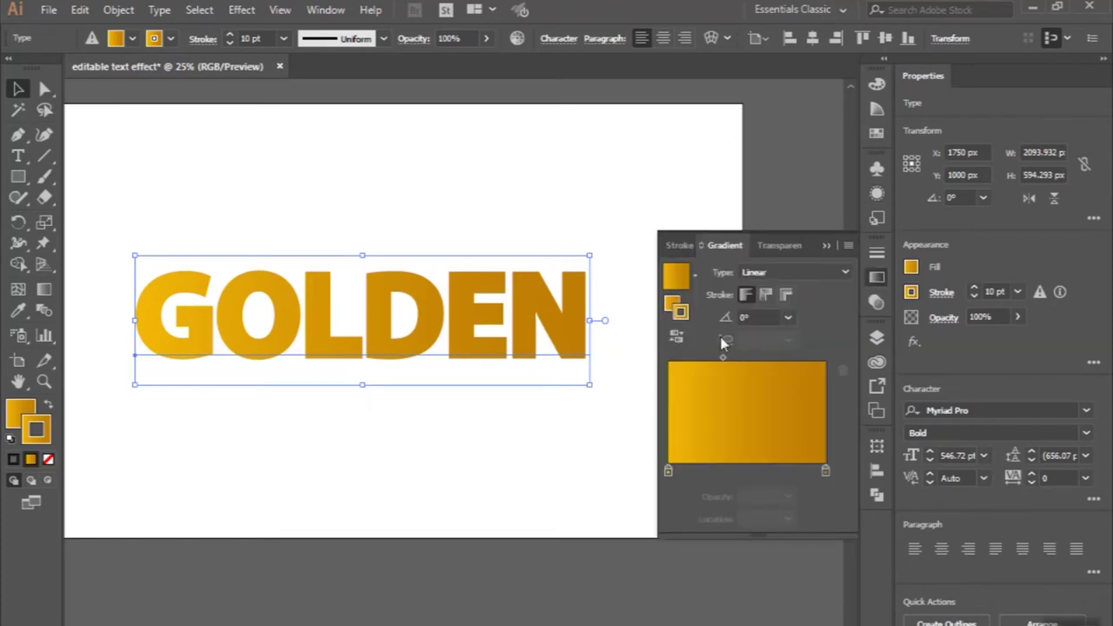
pyautogui.click(762, 296)
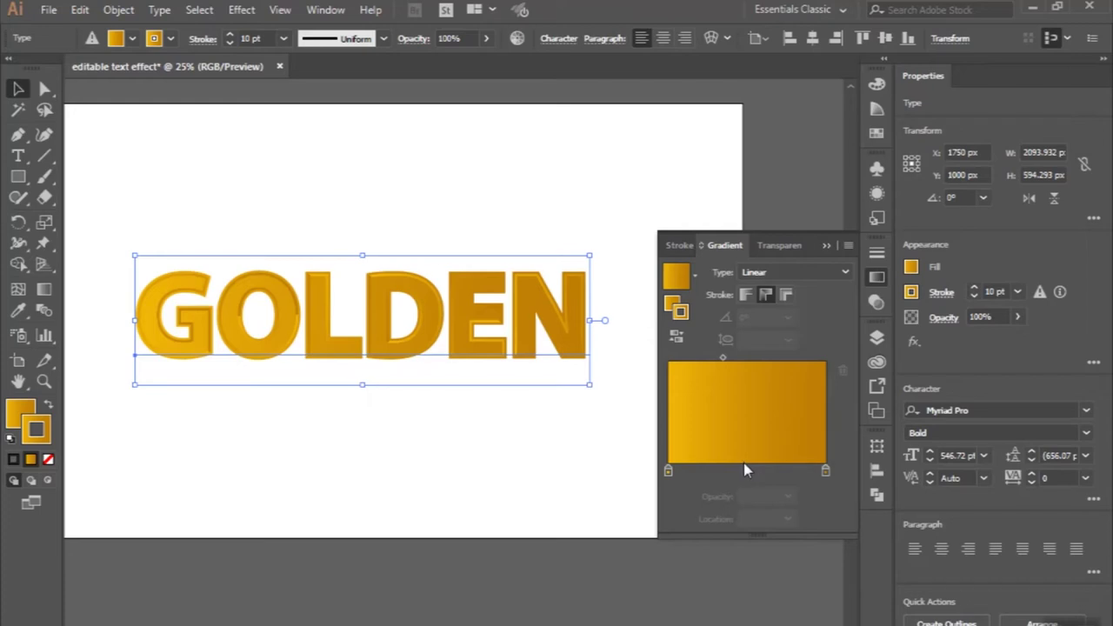
pyautogui.click(744, 470)
pyautogui.moveTo(669, 472)
pyautogui.mouseDown()
pyautogui.moveTo(763, 472)
pyautogui.moveTo(640, 466)
pyautogui.mouseUp()
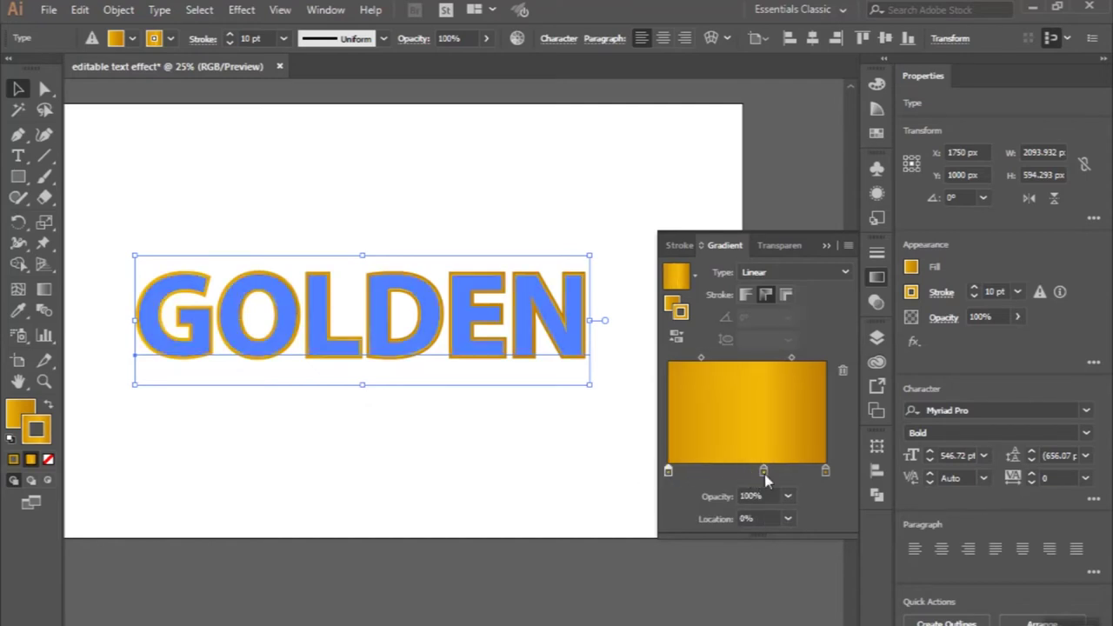
pyautogui.moveTo(763, 471)
pyautogui.mouseDown()
pyautogui.moveTo(743, 480)
pyautogui.moveTo(548, 369)
pyautogui.mouseUp()
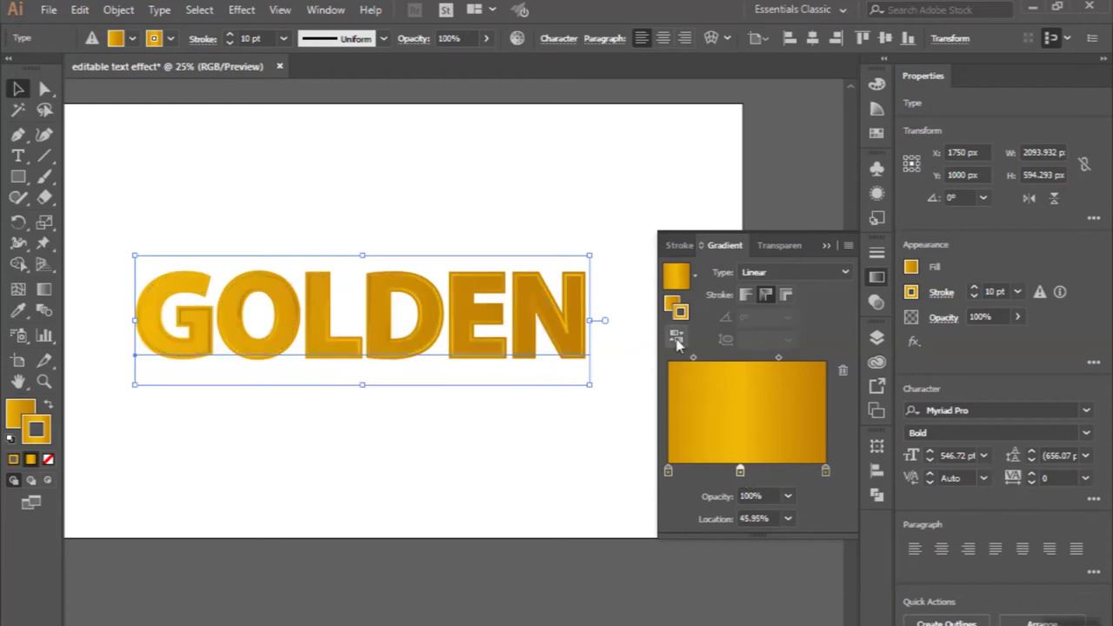
pyautogui.click(745, 296)
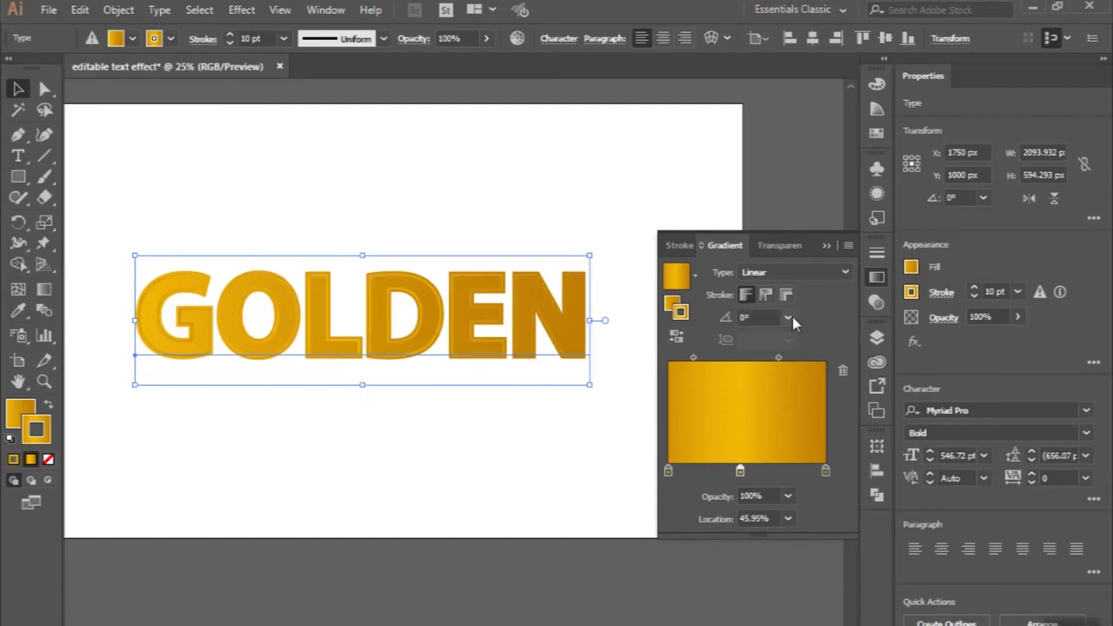
pyautogui.click(788, 317)
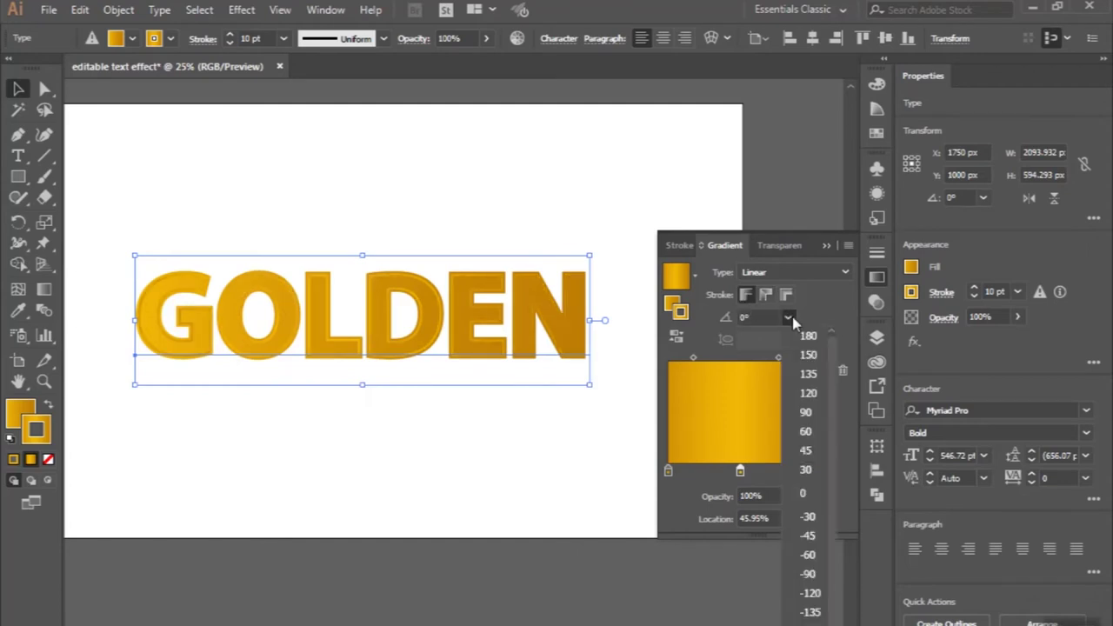
pyautogui.click(800, 414)
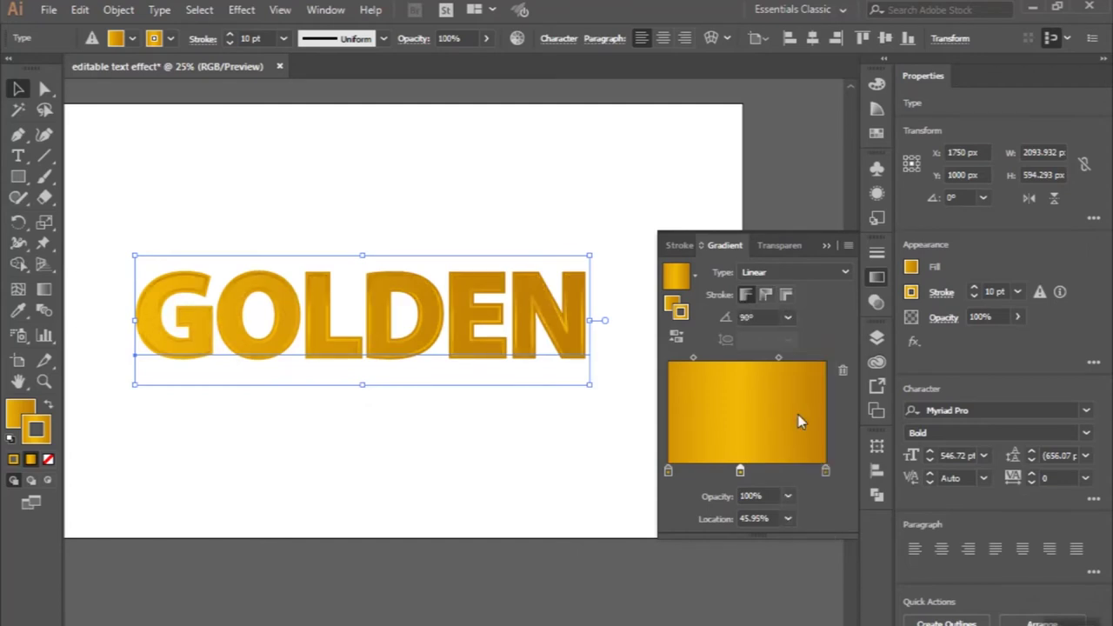
pyautogui.click(766, 295)
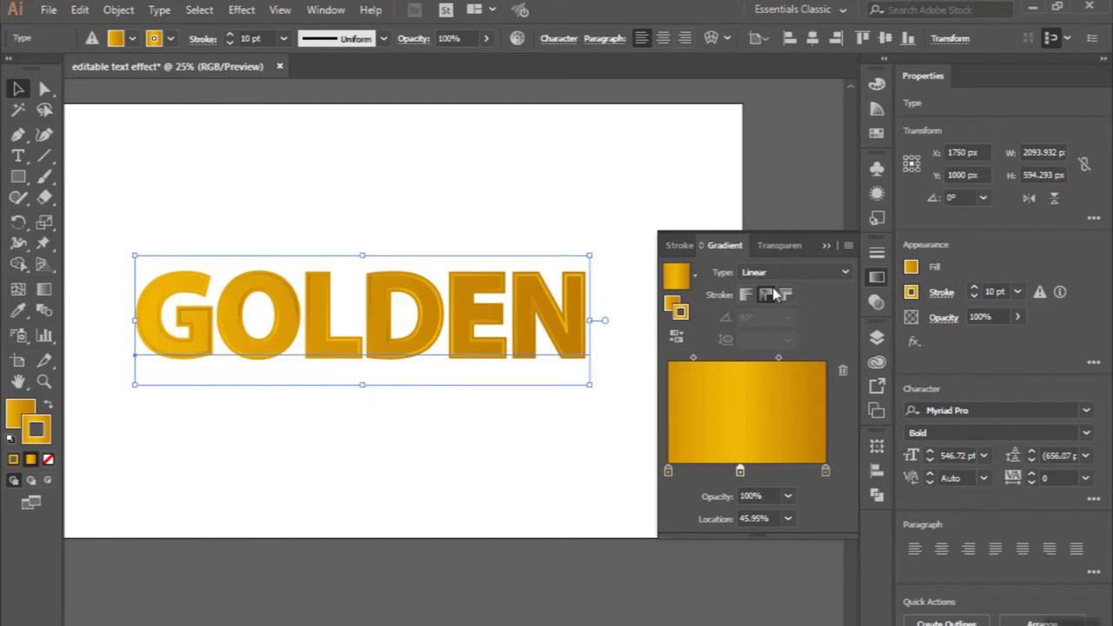
# - Add a bright middle stop near 48% to the fill gradient and set its angle to 90°
pyautogui.click(673, 304)
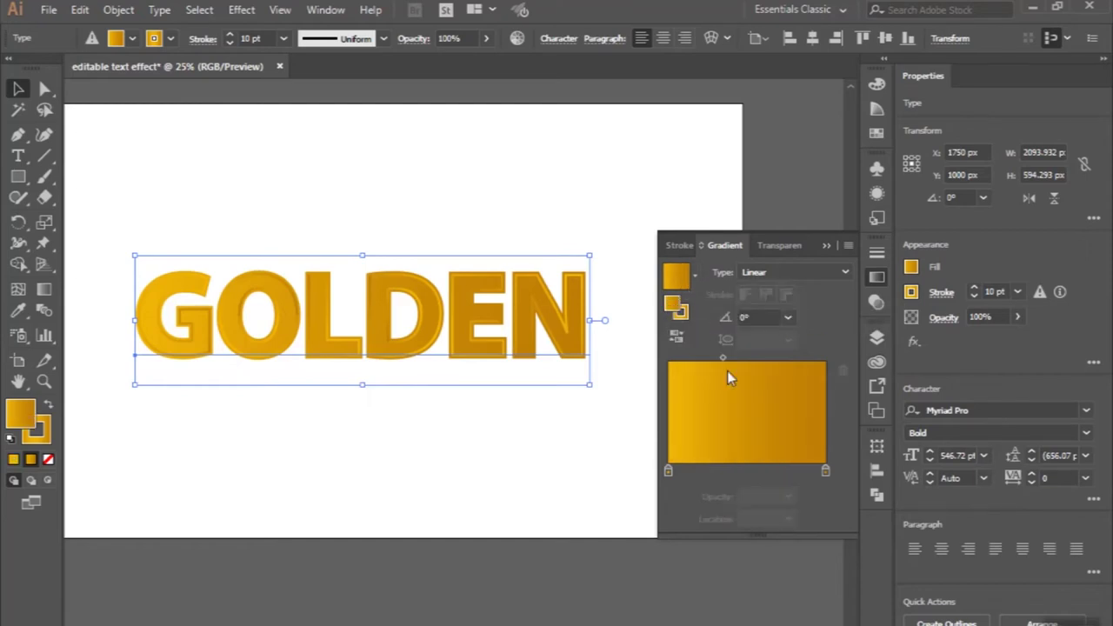
pyautogui.click(748, 470)
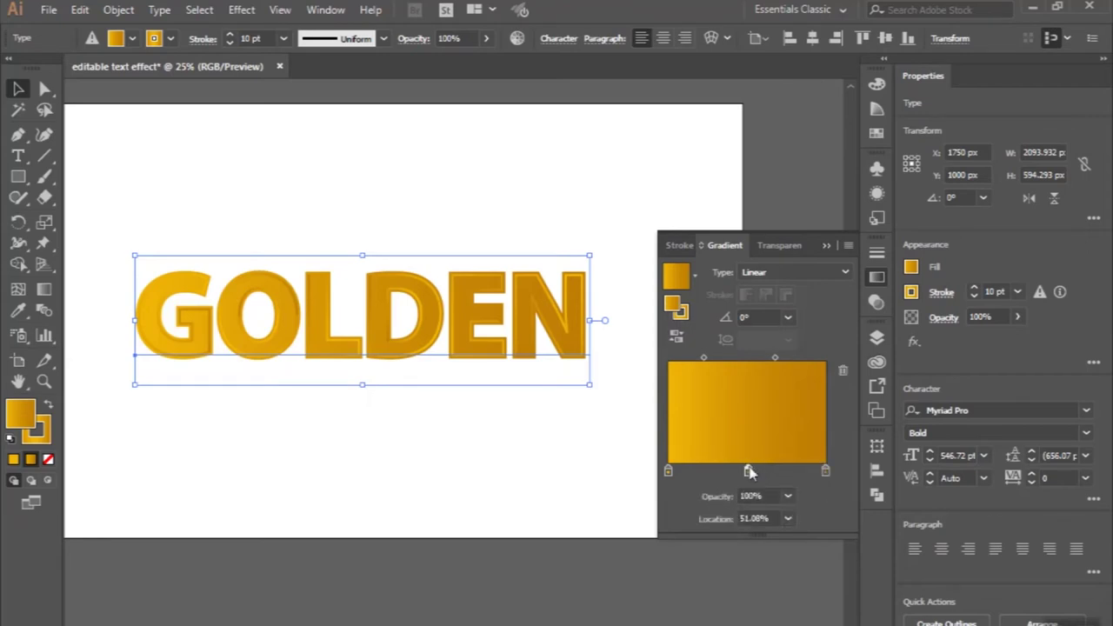
pyautogui.moveTo(667, 473); pyautogui.dragTo(762, 489)
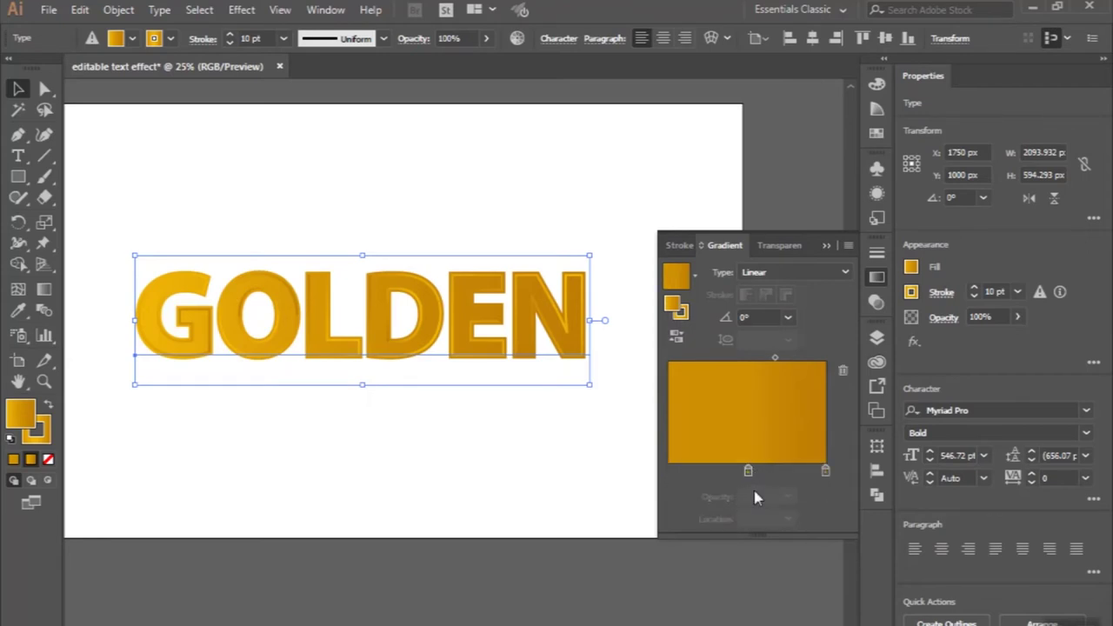
pyautogui.moveTo(753, 472); pyautogui.dragTo(665, 472)
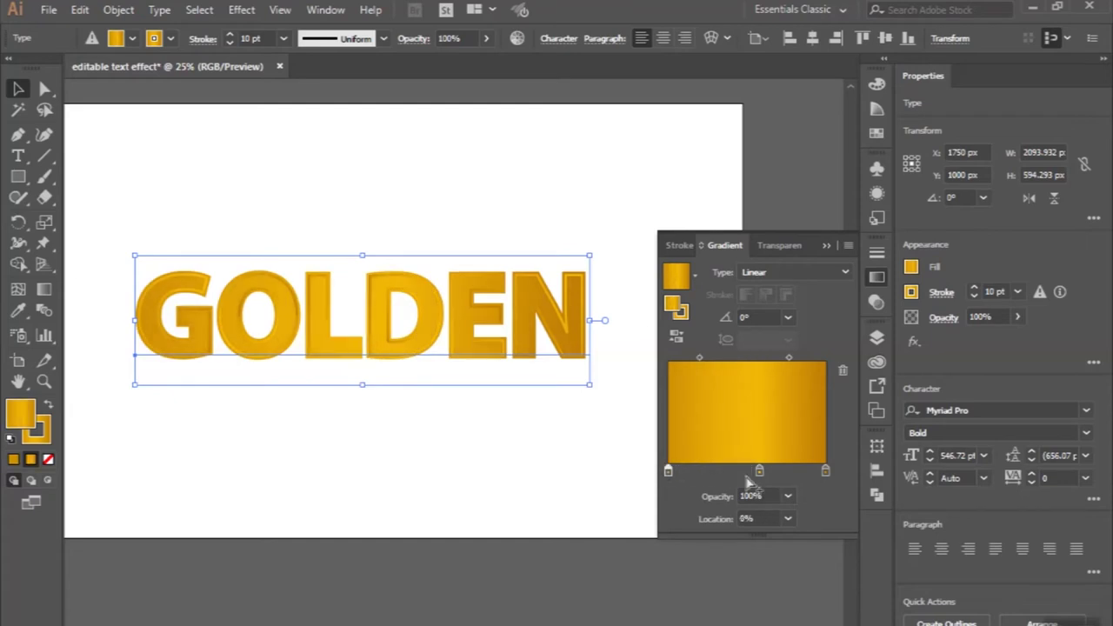
pyautogui.moveTo(759, 472); pyautogui.dragTo(745, 480)
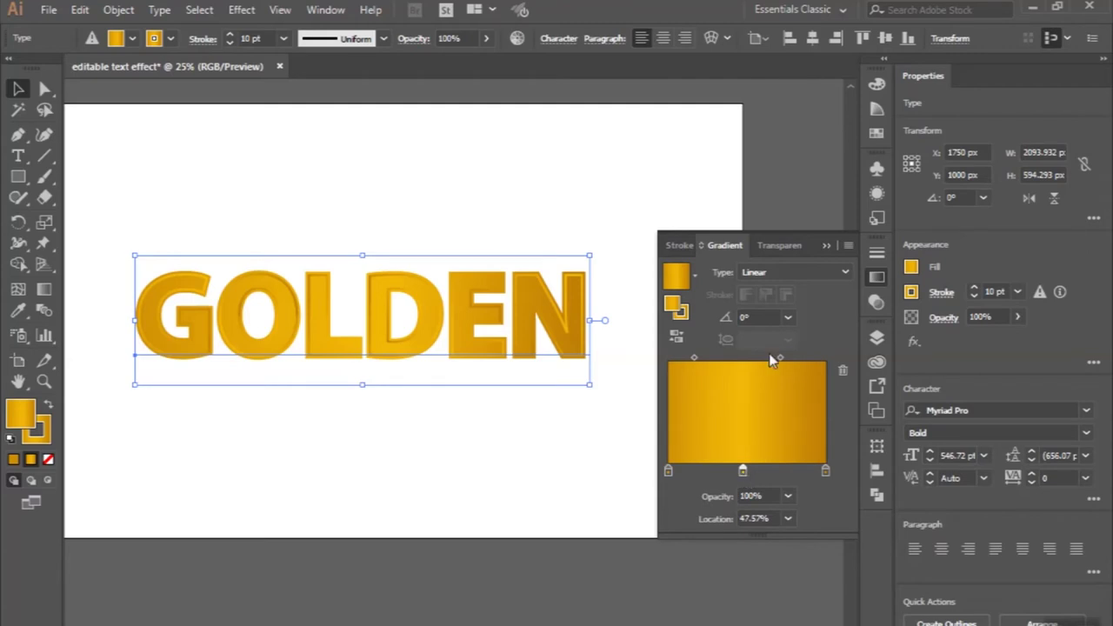
pyautogui.click(790, 318)
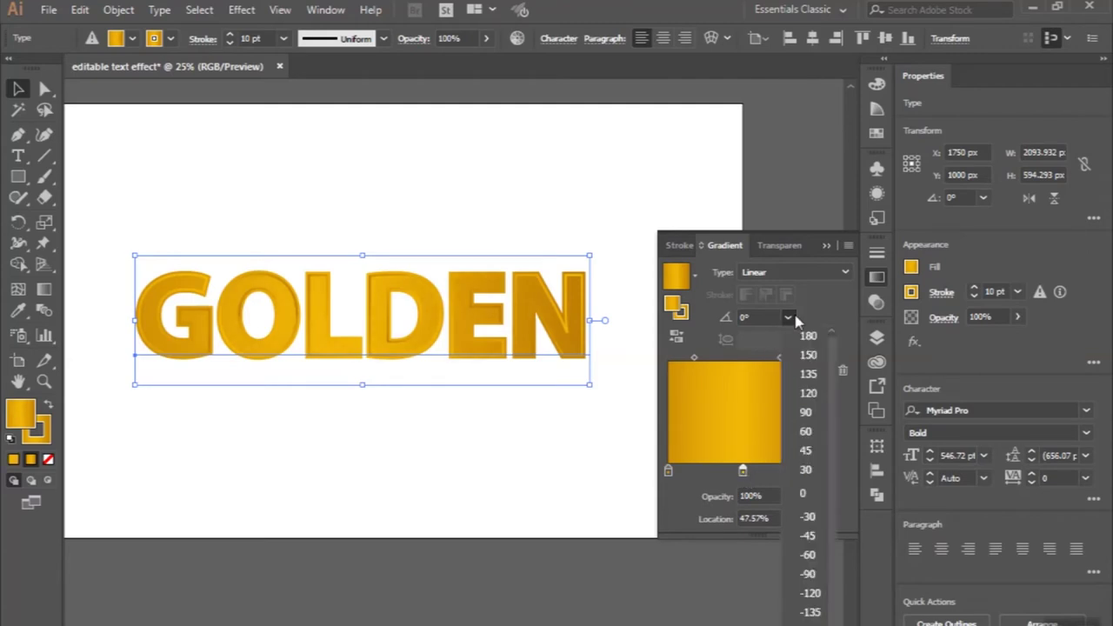
pyautogui.click(805, 413)
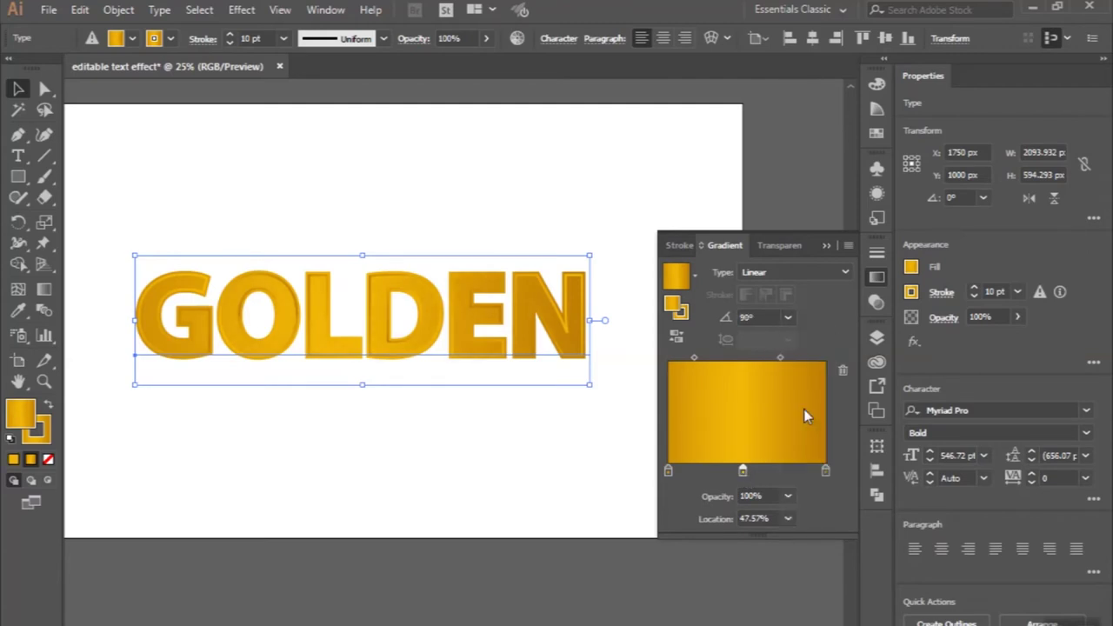
# - Set the gold outer stroke weight to 15 pt, then deselect GOLDEN
pyautogui.click(877, 133)
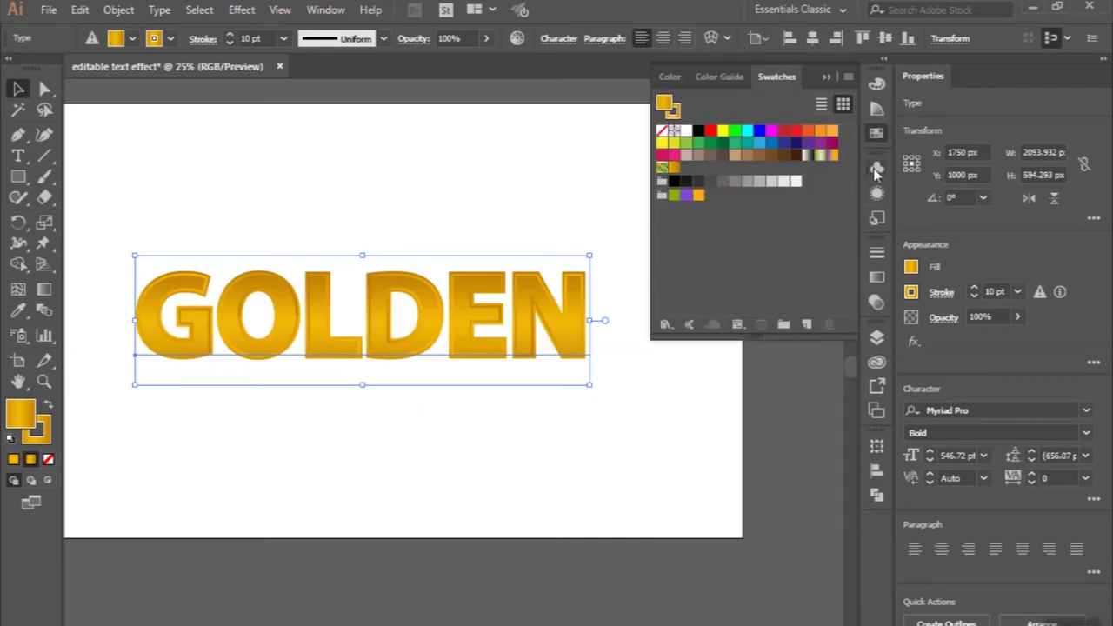
pyautogui.click(877, 193)
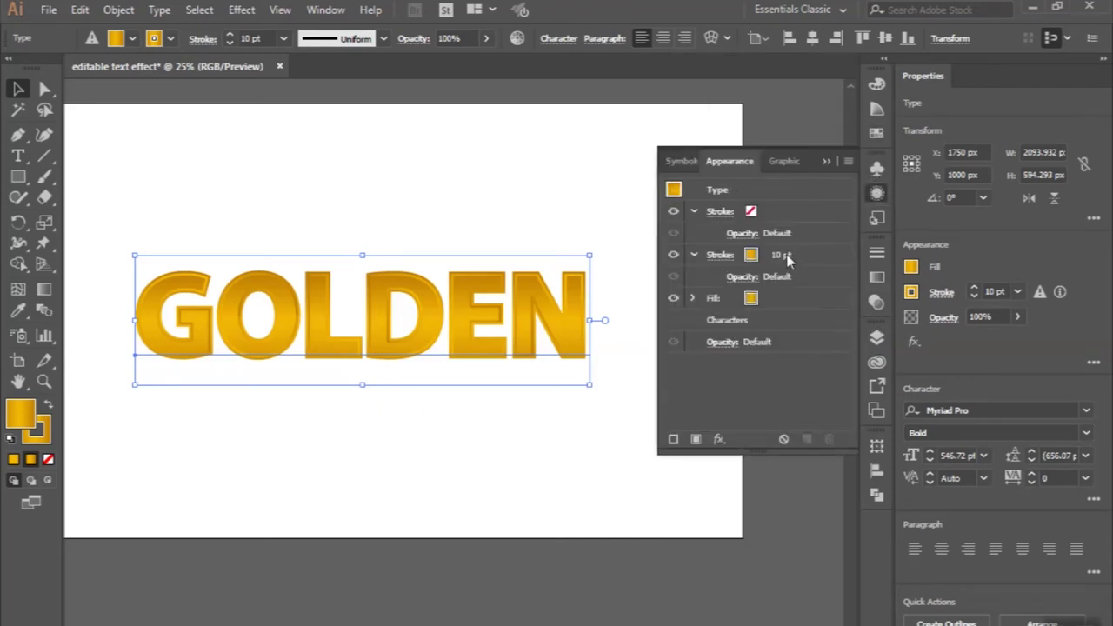
pyautogui.click(785, 256)
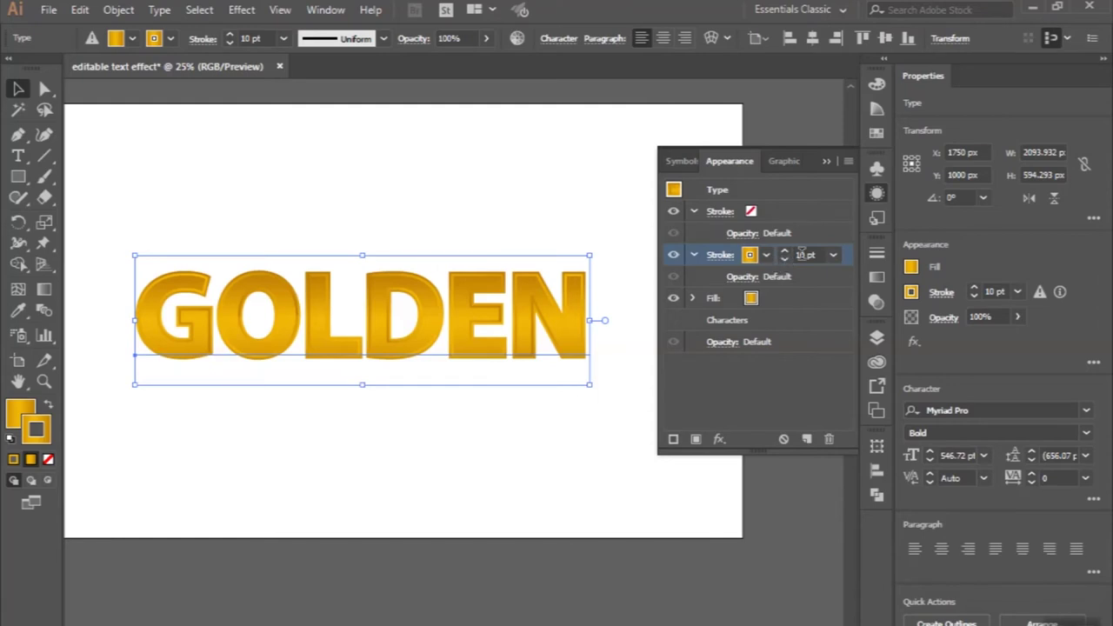
pyautogui.click(803, 253)
pyautogui.write('15')
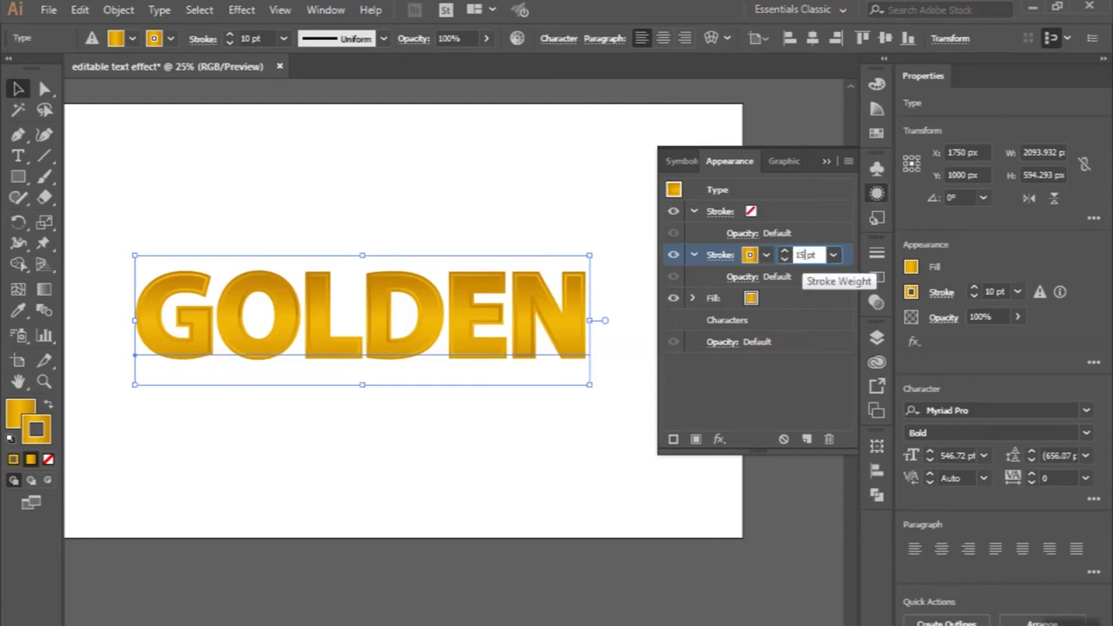
pyautogui.press('Return')
pyautogui.press('Return')
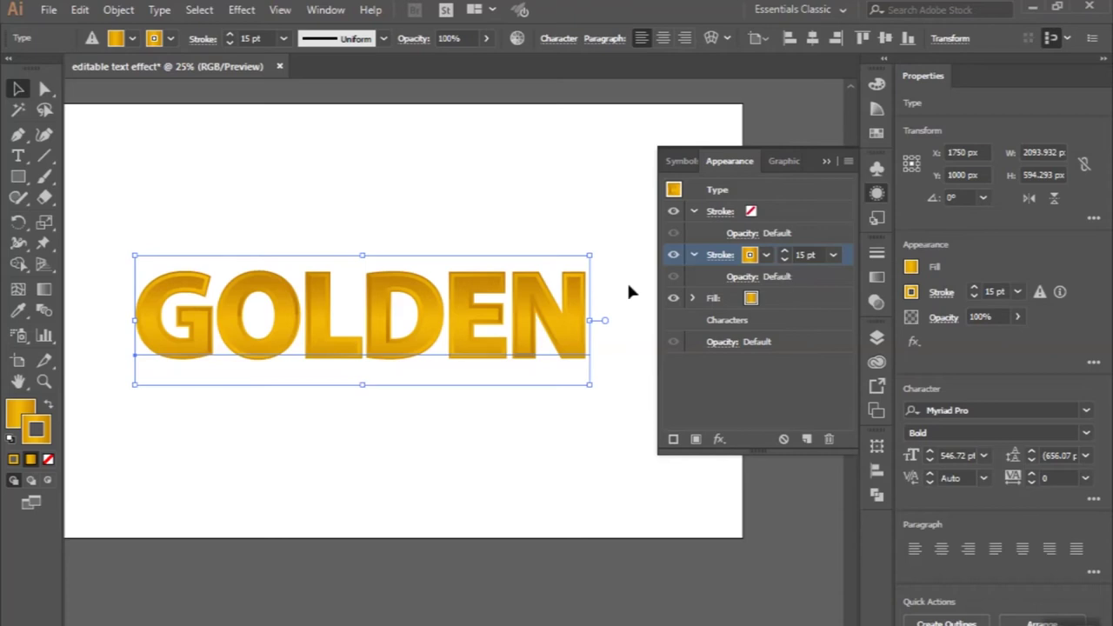
pyautogui.click(588, 218)
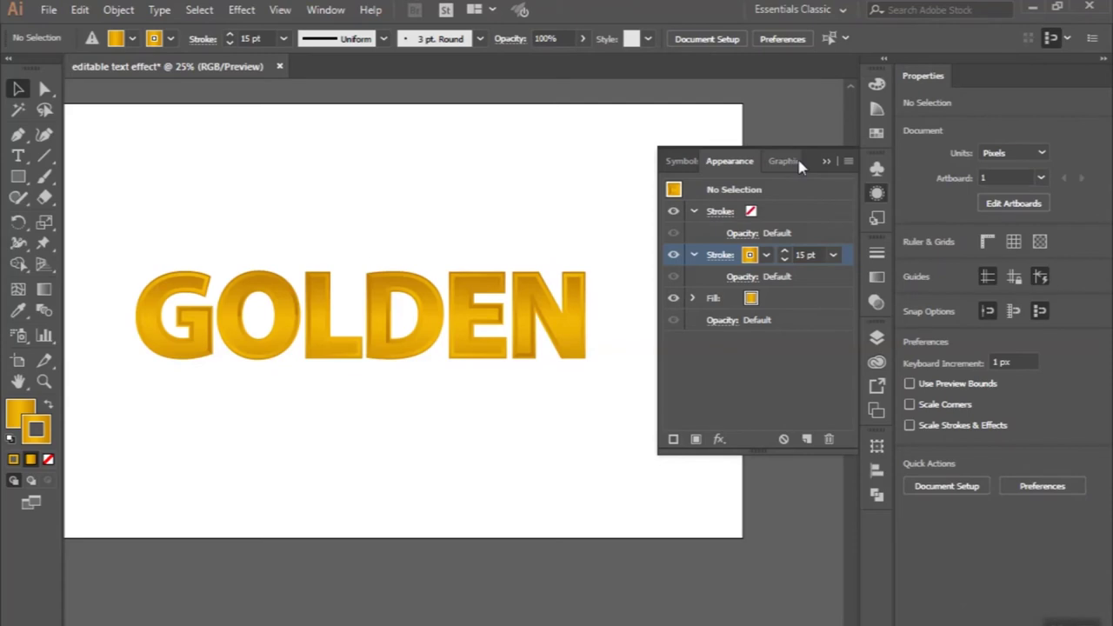
# - Draw an exact 3500 × 2000 px rectangle over the artboard with the Rectangle tool
pyautogui.click(821, 166)
pyautogui.hotkey('ctrl', '-')
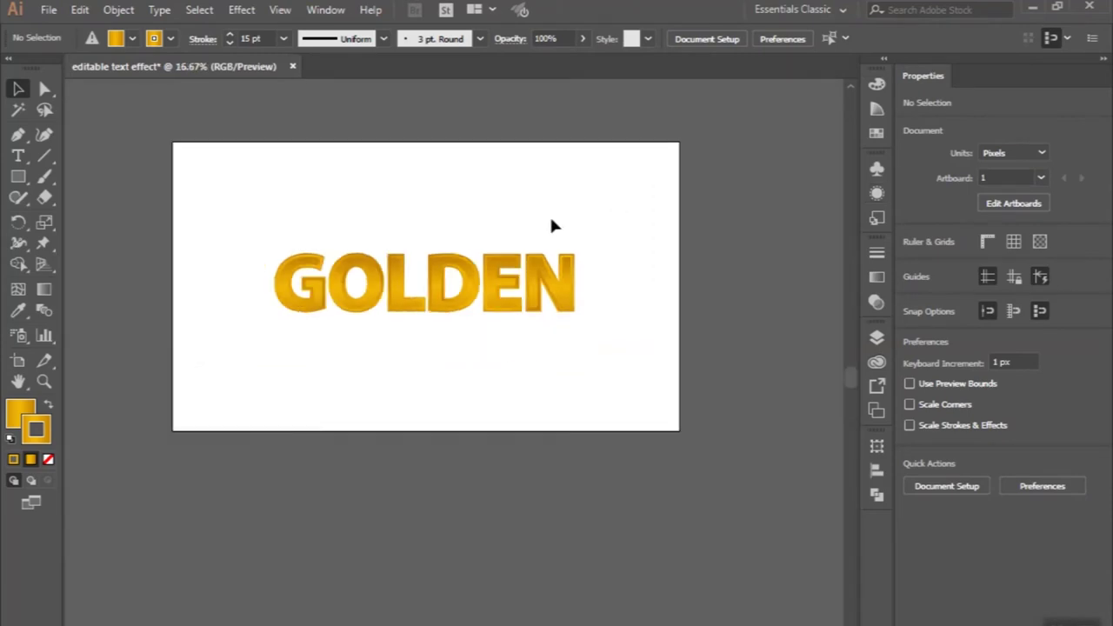
pyautogui.click(18, 176)
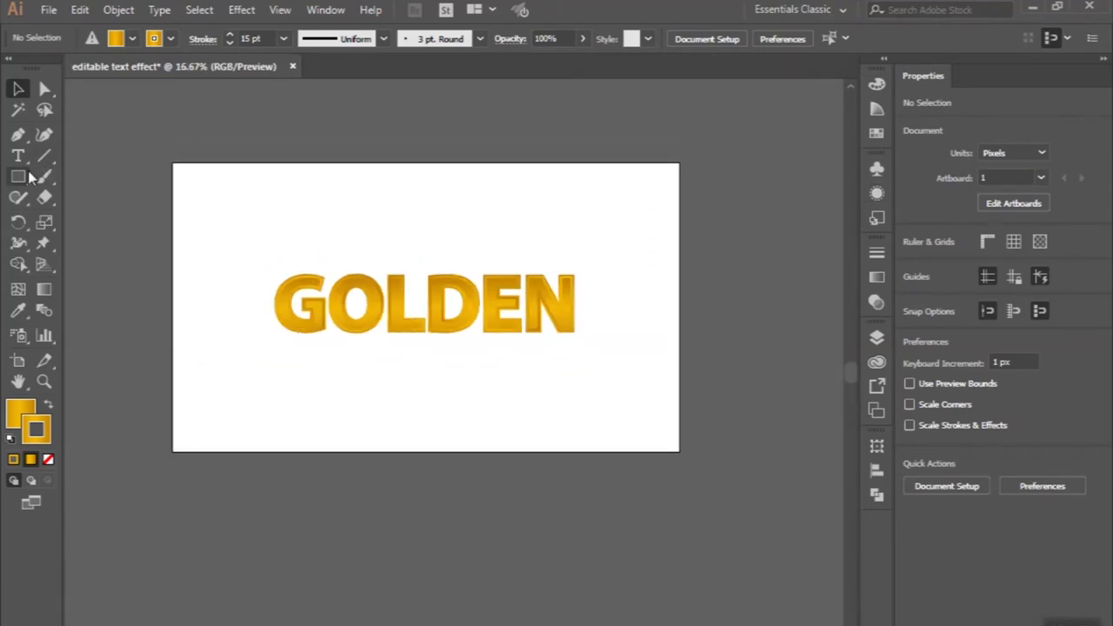
pyautogui.click(182, 204)
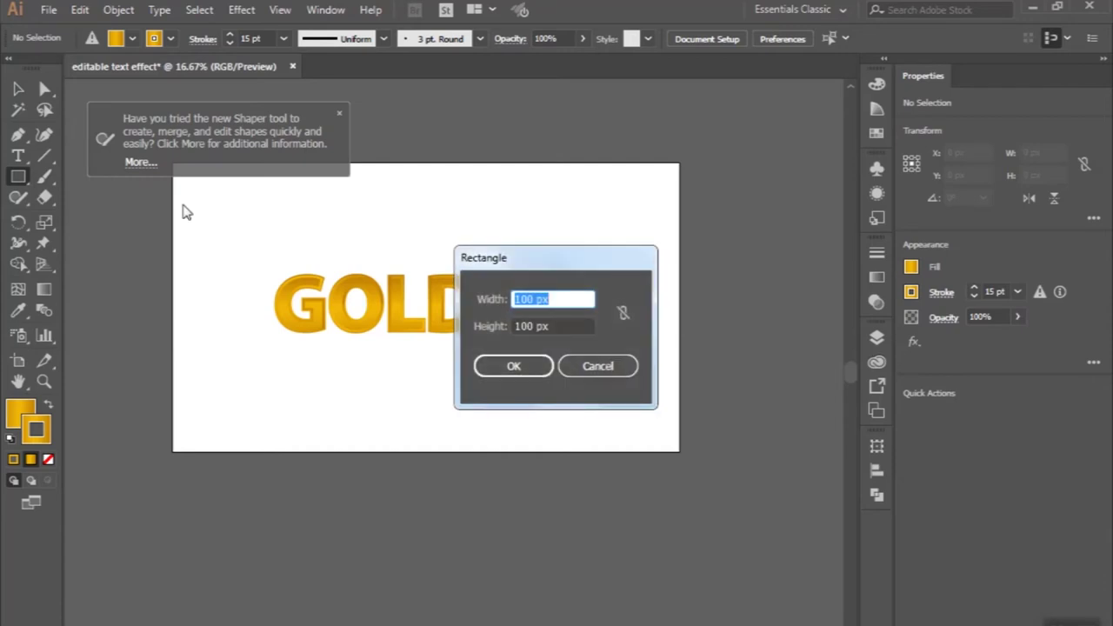
pyautogui.write('3500')
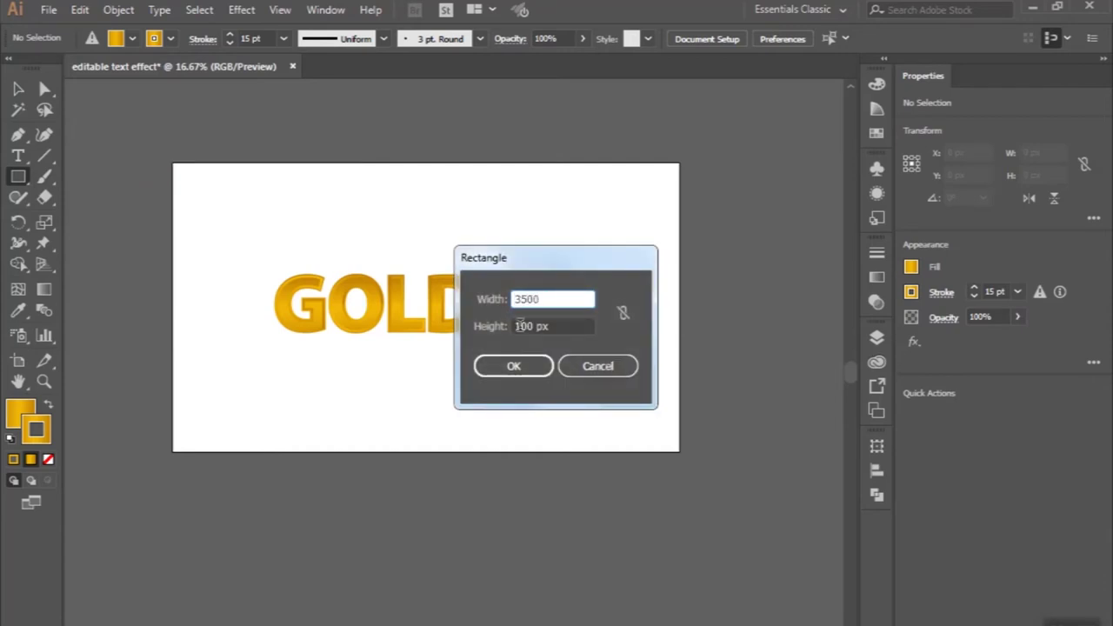
pyautogui.click(519, 326)
pyautogui.moveTo(519, 326); pyautogui.dragTo(479, 339)
pyautogui.write('20')
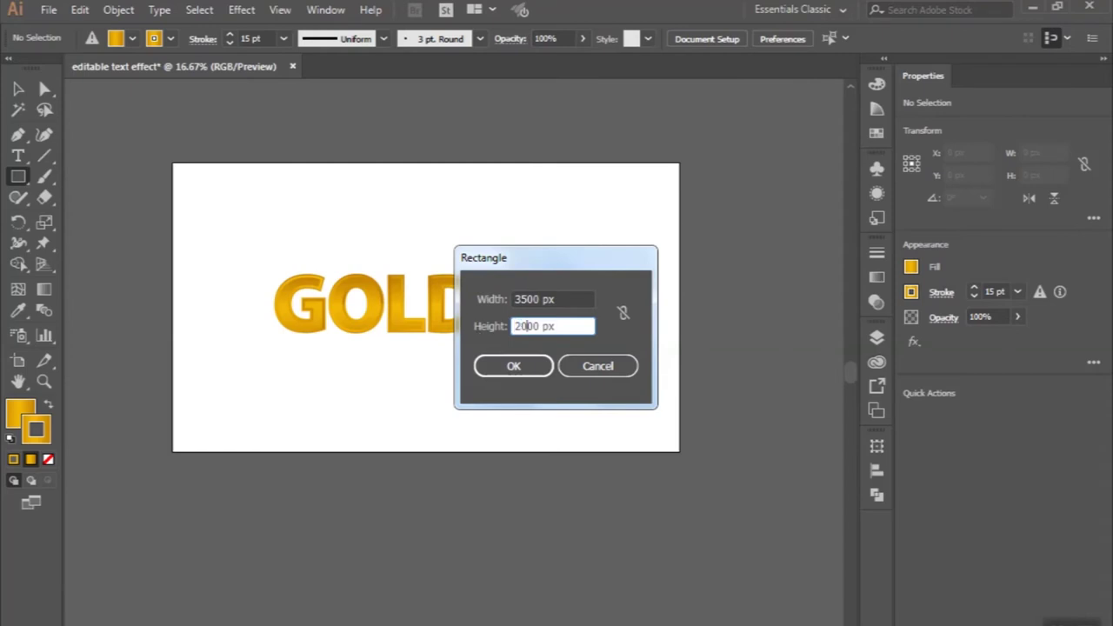
pyautogui.click(533, 368)
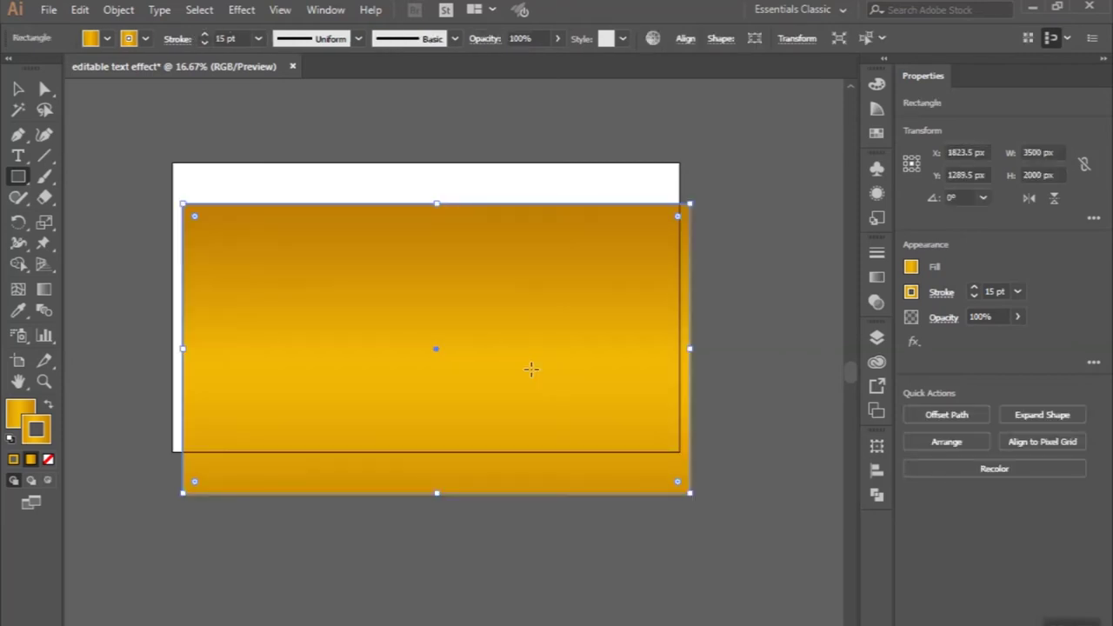
pyautogui.click(16, 90)
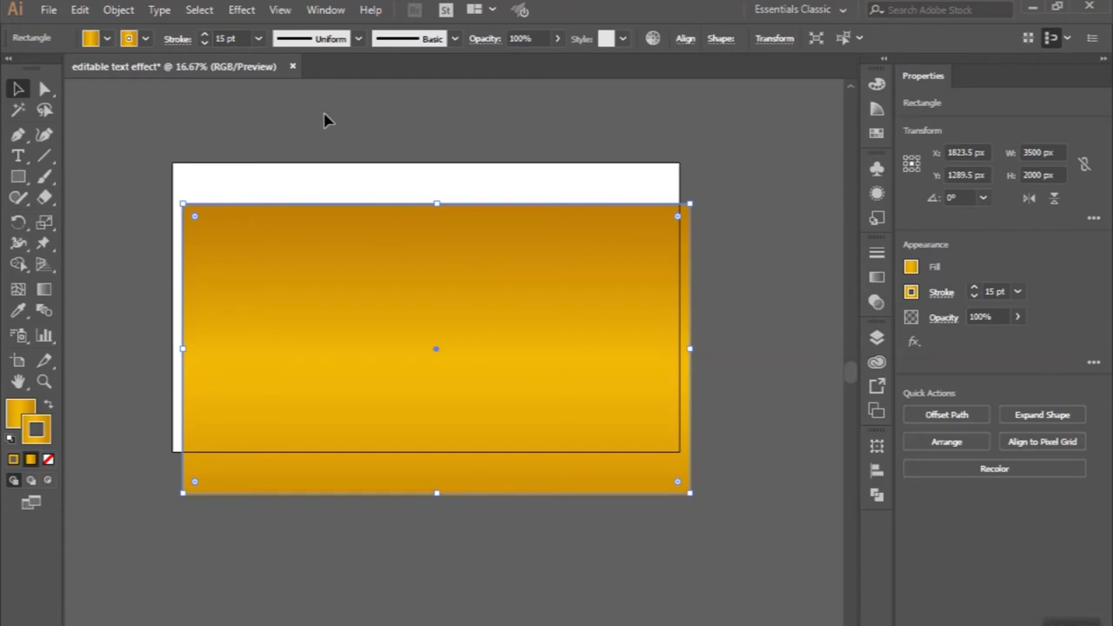
# - Give the rectangle a solid black fill and no stroke
pyautogui.click(103, 41)
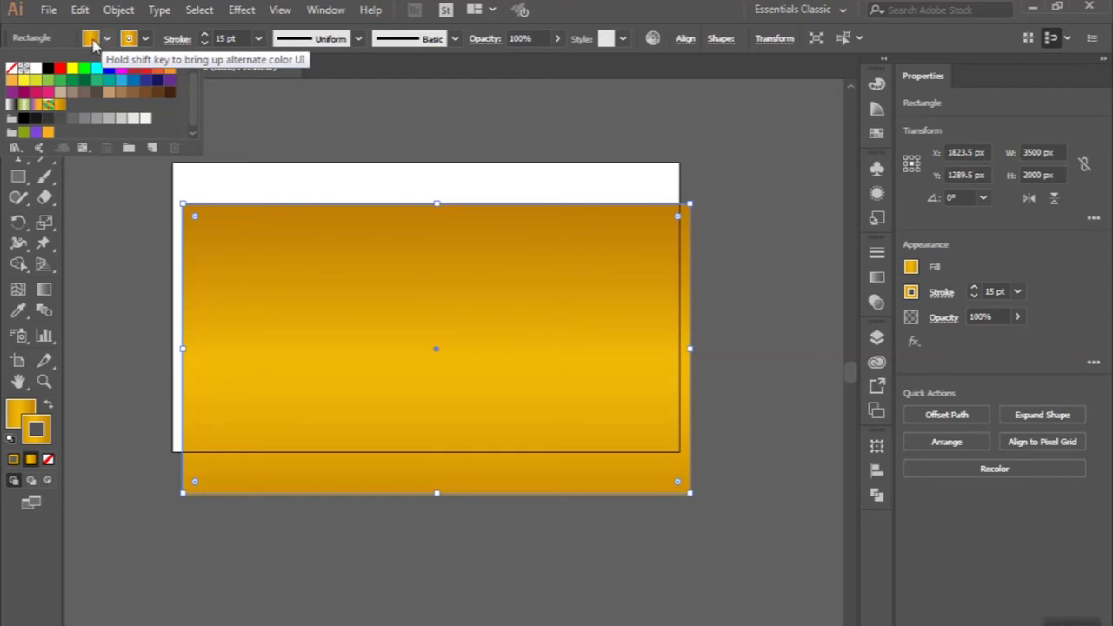
pyautogui.click(24, 120)
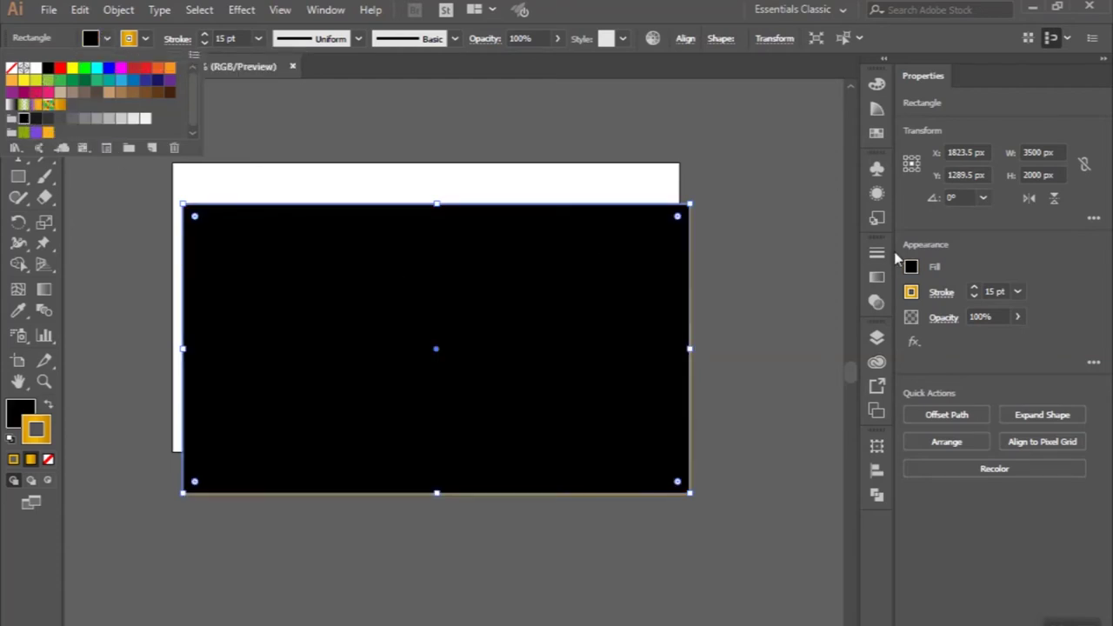
pyautogui.click(876, 278)
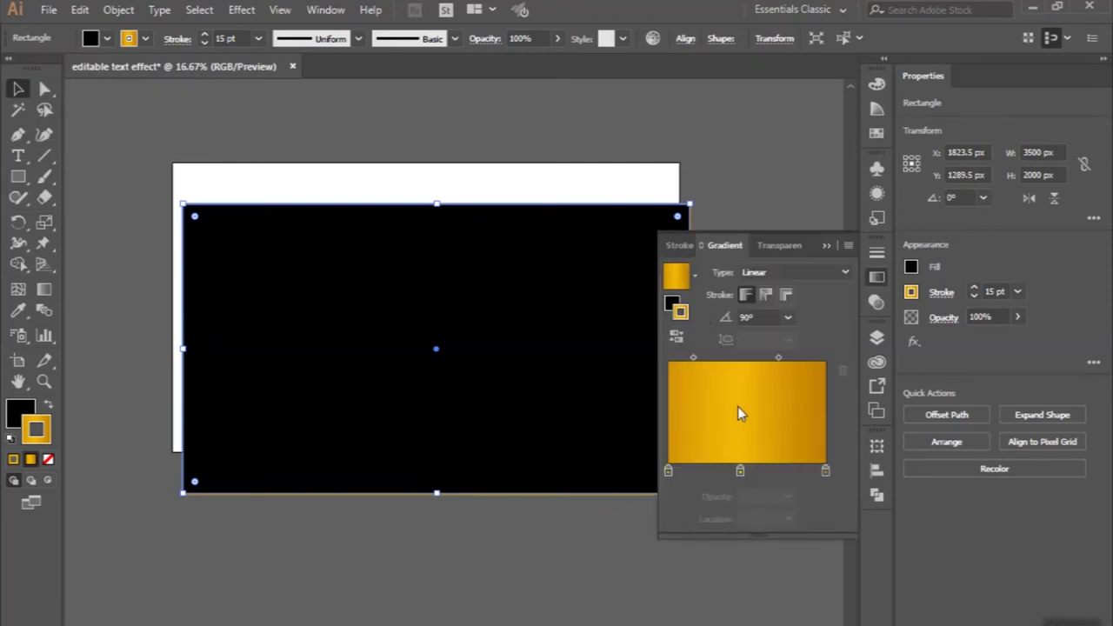
pyautogui.click(48, 460)
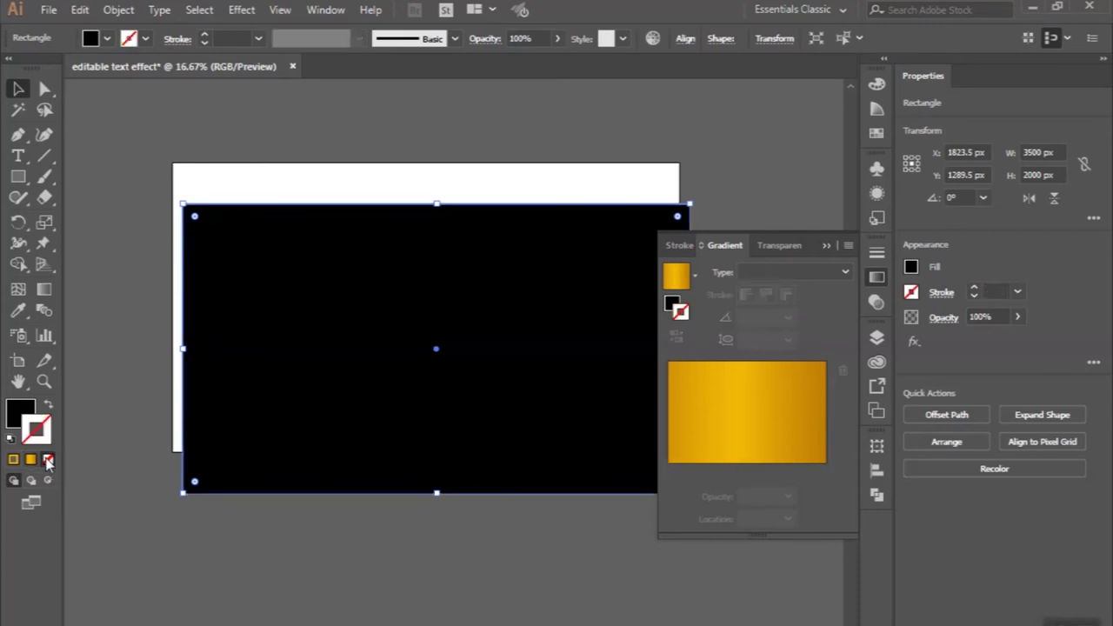
# - Apply the White, Black gradient preset and change its left stop to very dark grey
pyautogui.click(668, 310)
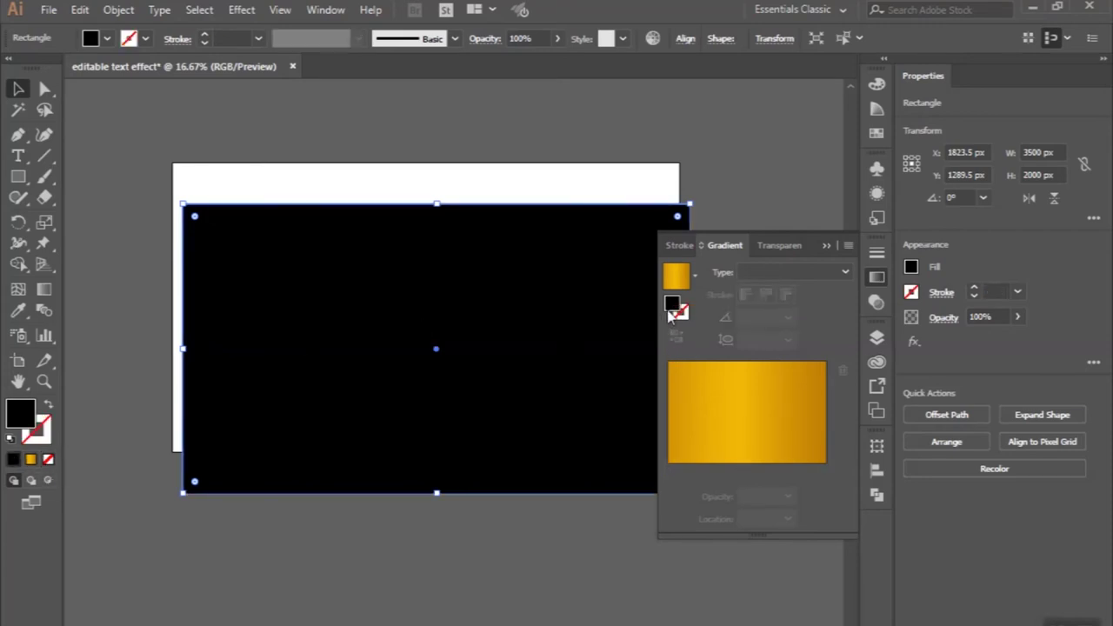
pyautogui.click(696, 275)
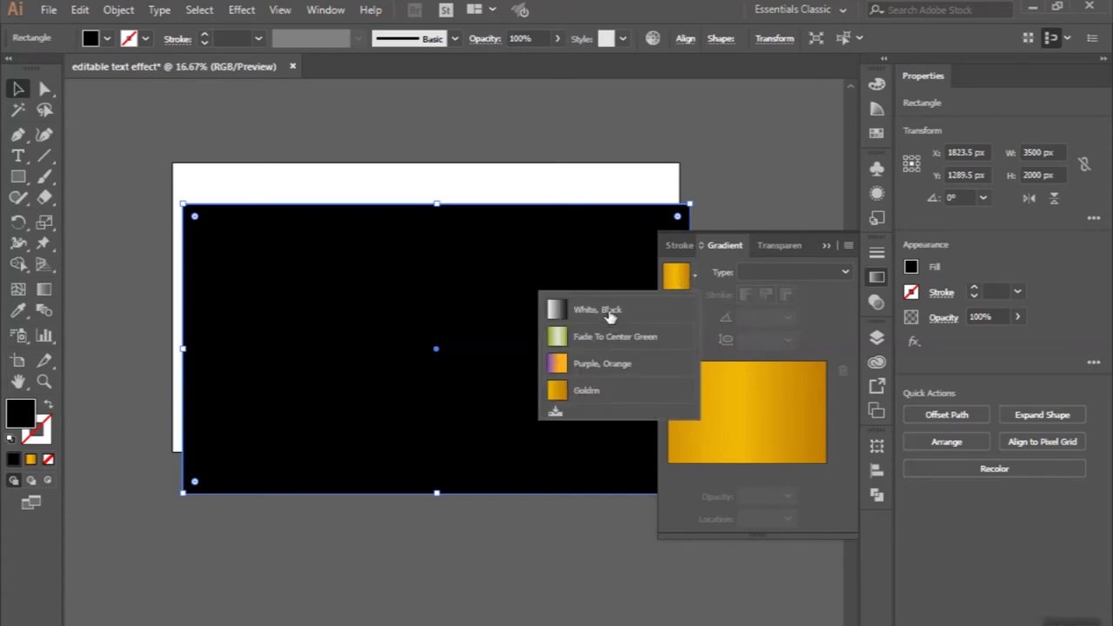
pyautogui.click(621, 314)
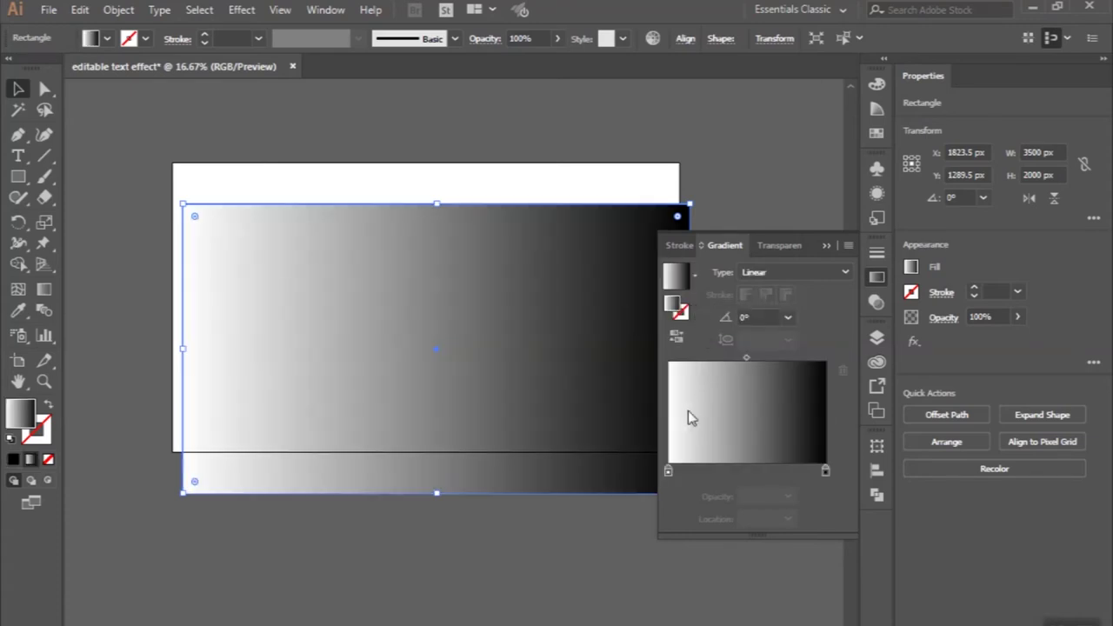
pyautogui.click(668, 472)
pyautogui.doubleClick(667, 472)
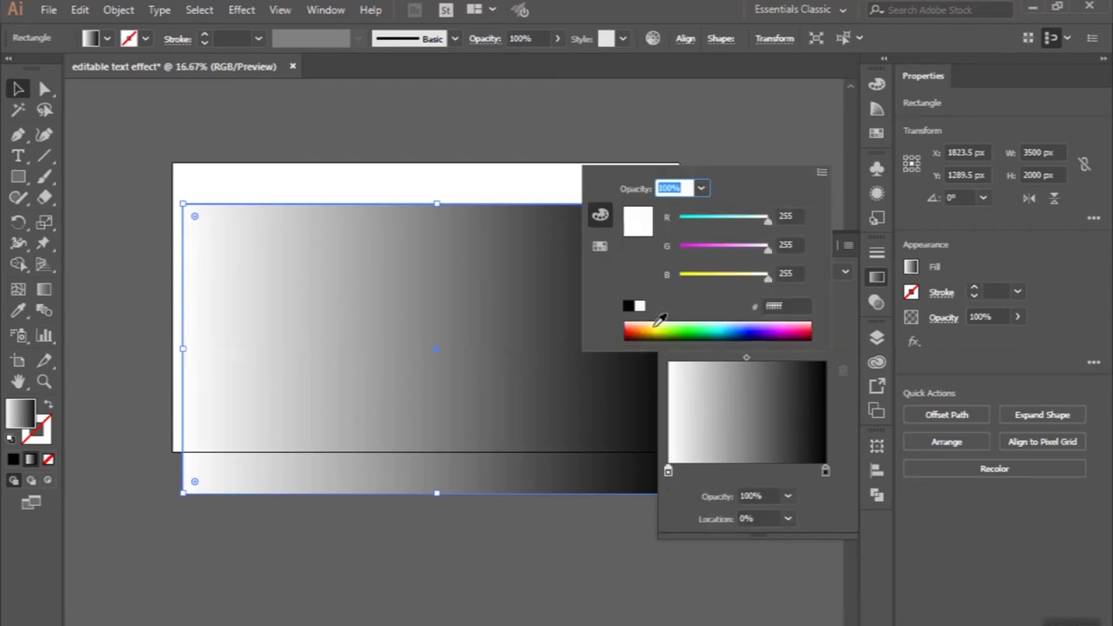
pyautogui.click(608, 247)
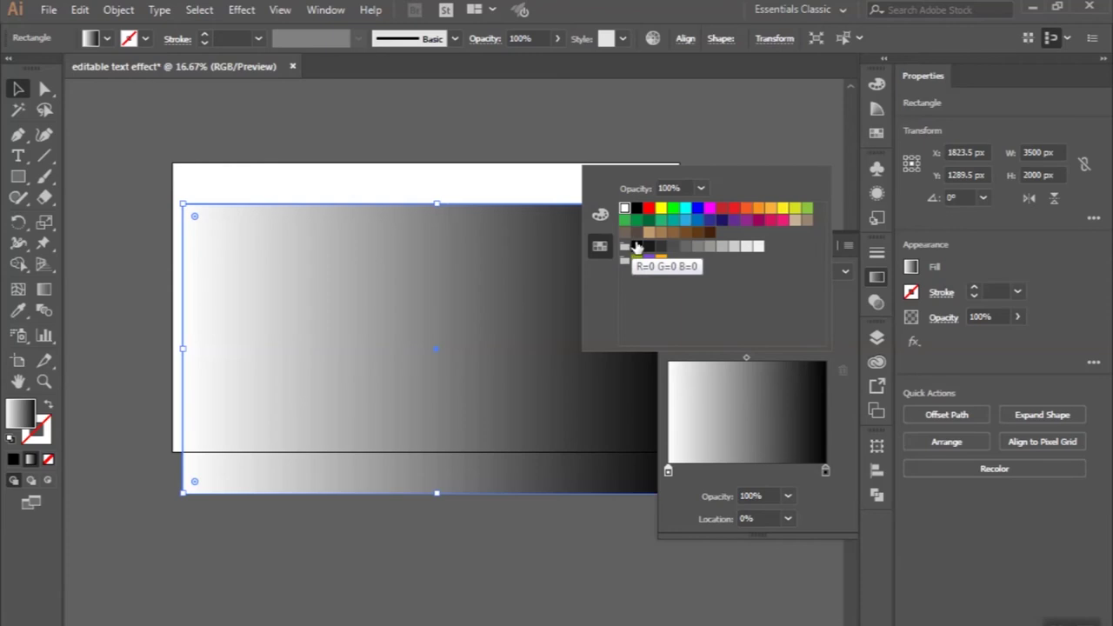
pyautogui.click(637, 247)
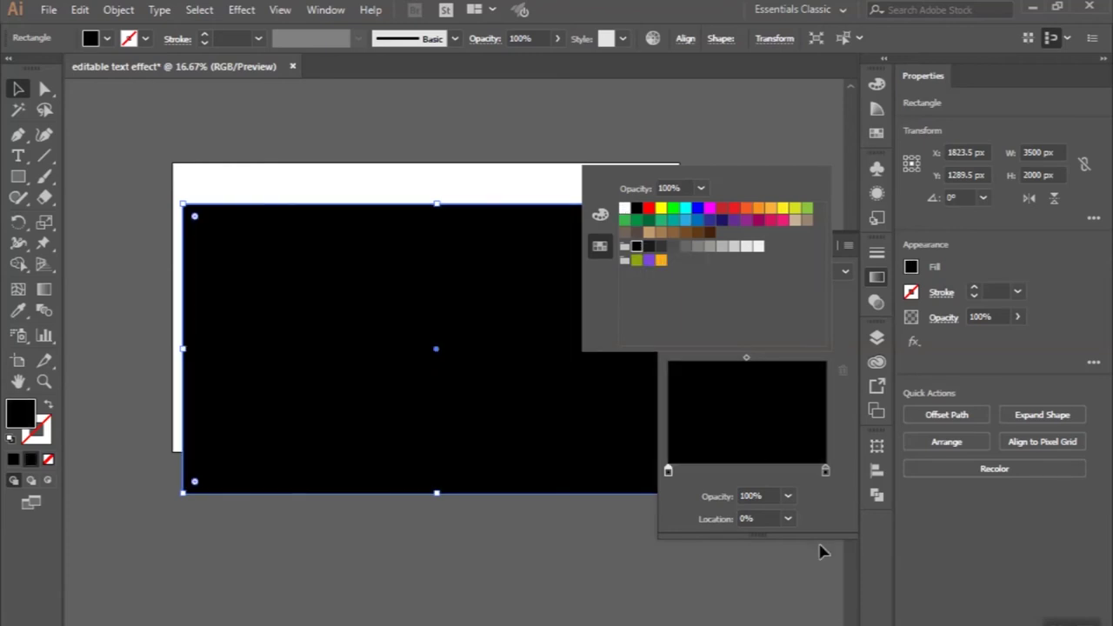
pyautogui.click(649, 247)
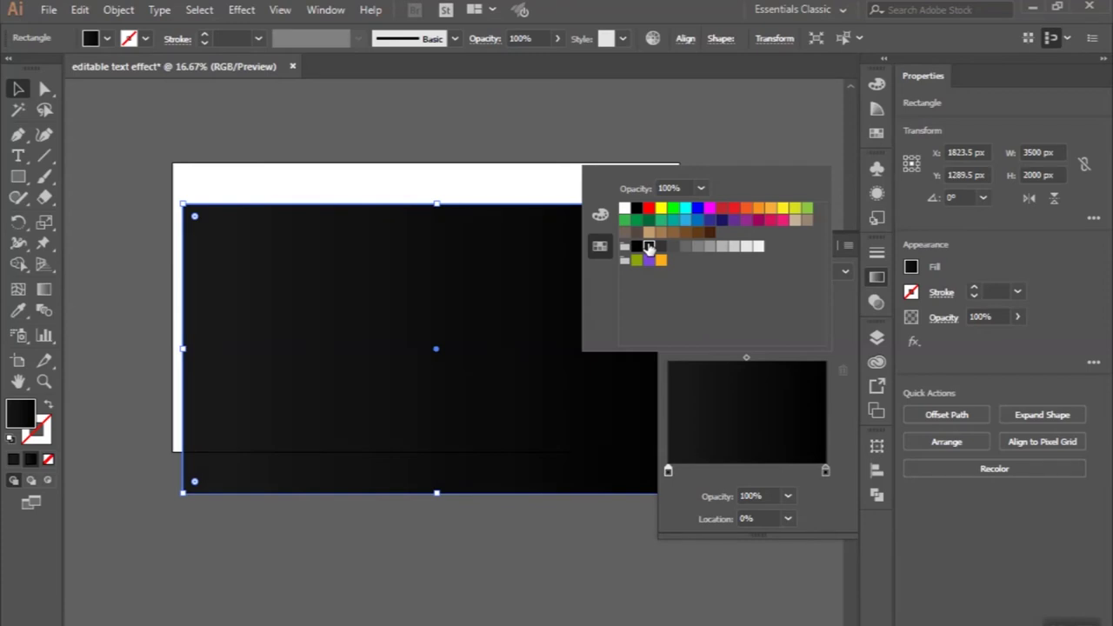
pyautogui.click(826, 480)
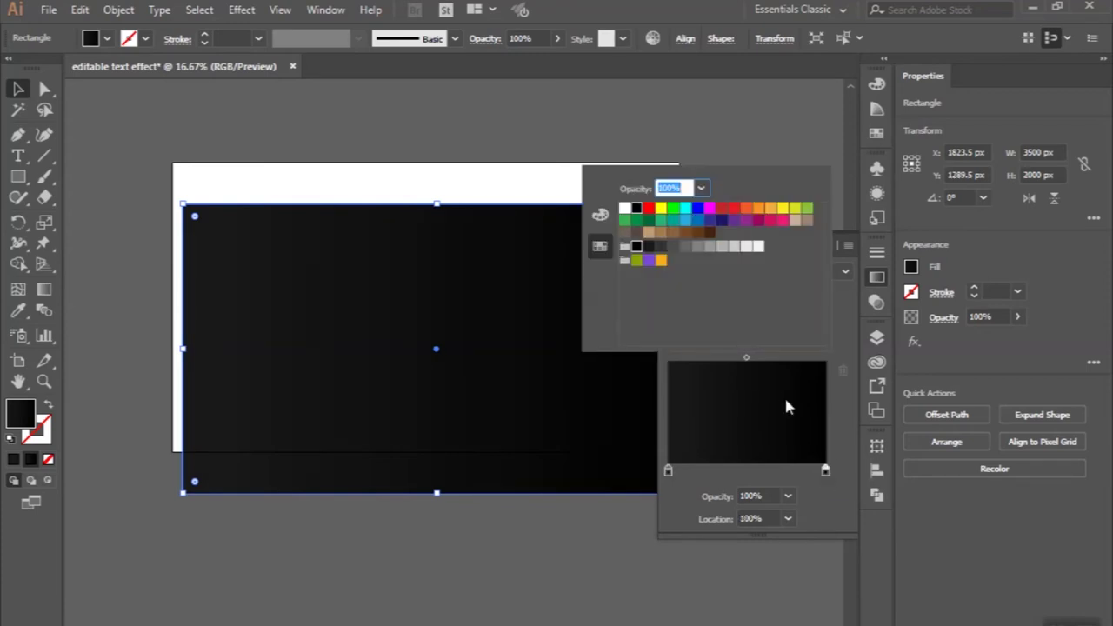
pyautogui.click(827, 492)
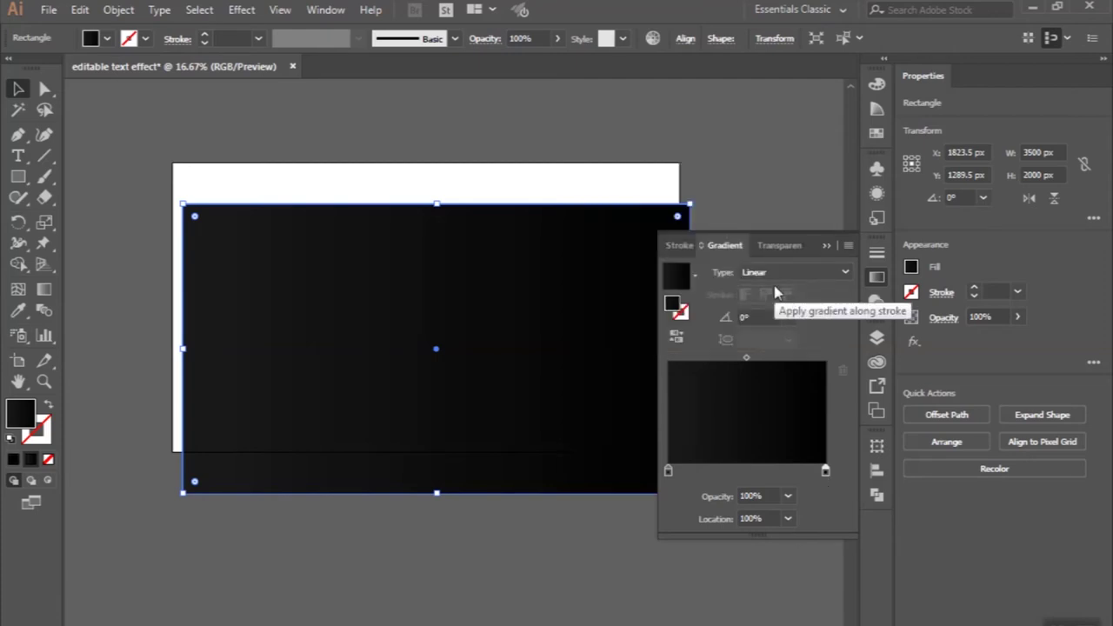
# - Center the dark rectangle vertically and horizontally on the artboard
pyautogui.click(685, 39)
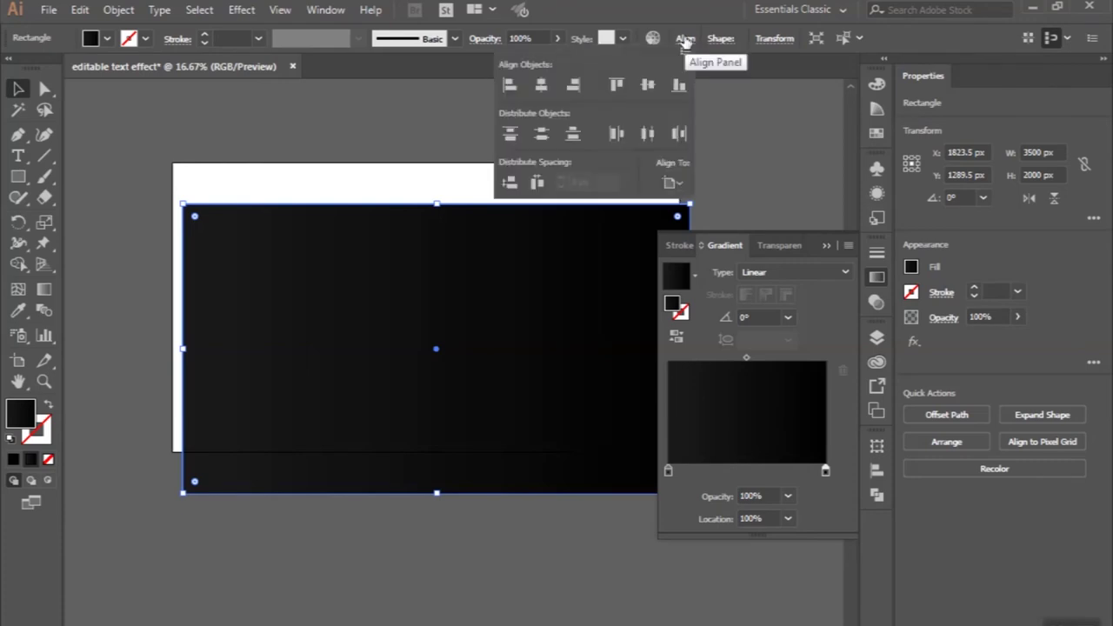
pyautogui.click(645, 84)
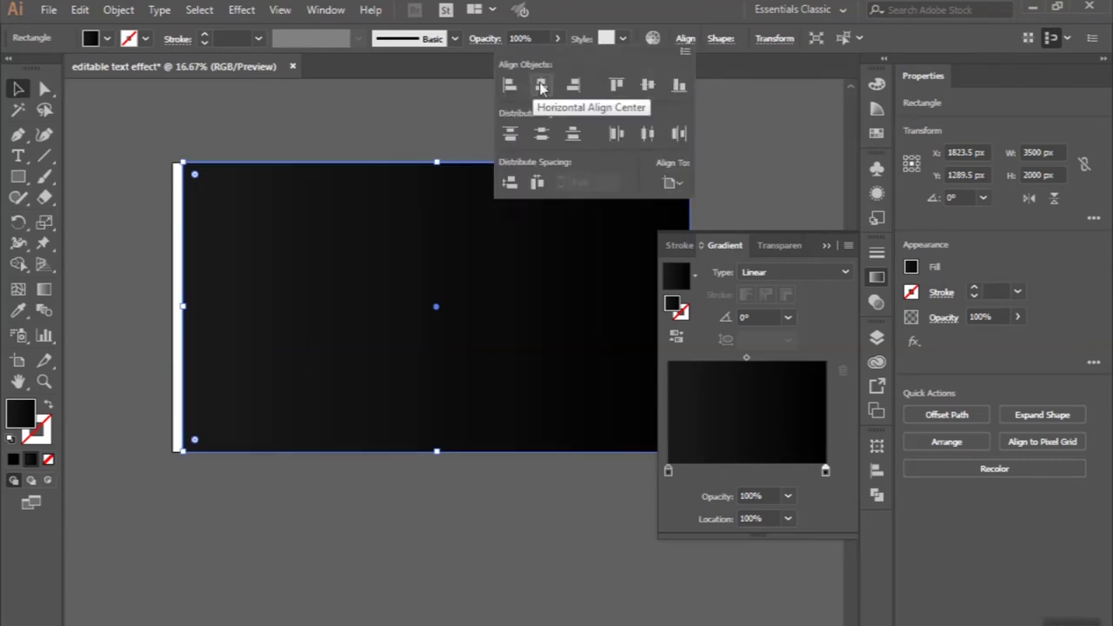
pyautogui.click(540, 85)
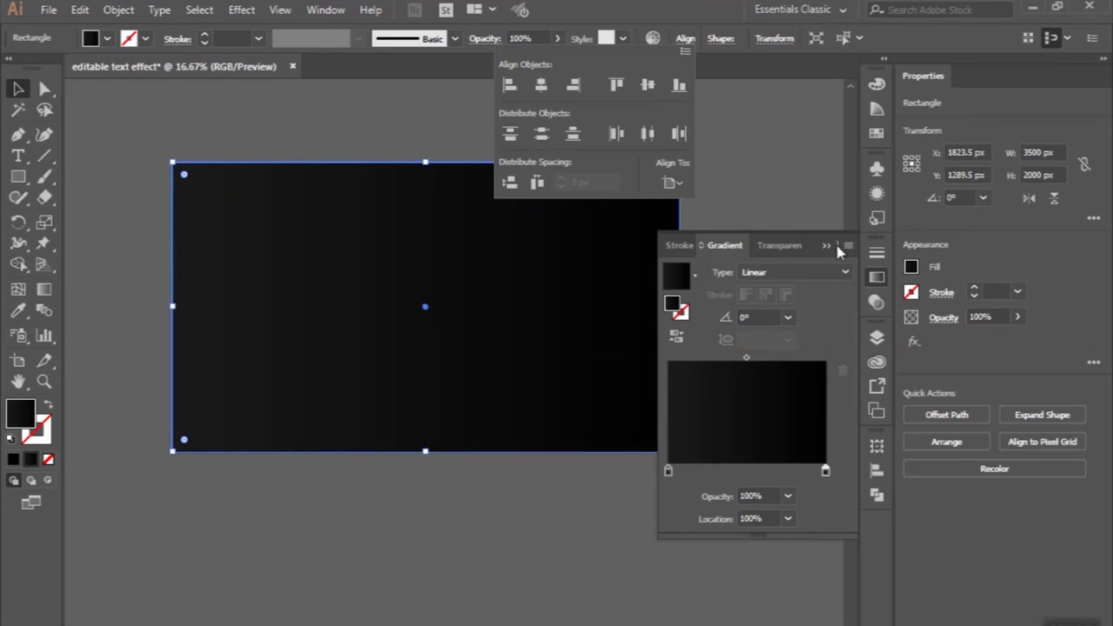
pyautogui.click(830, 248)
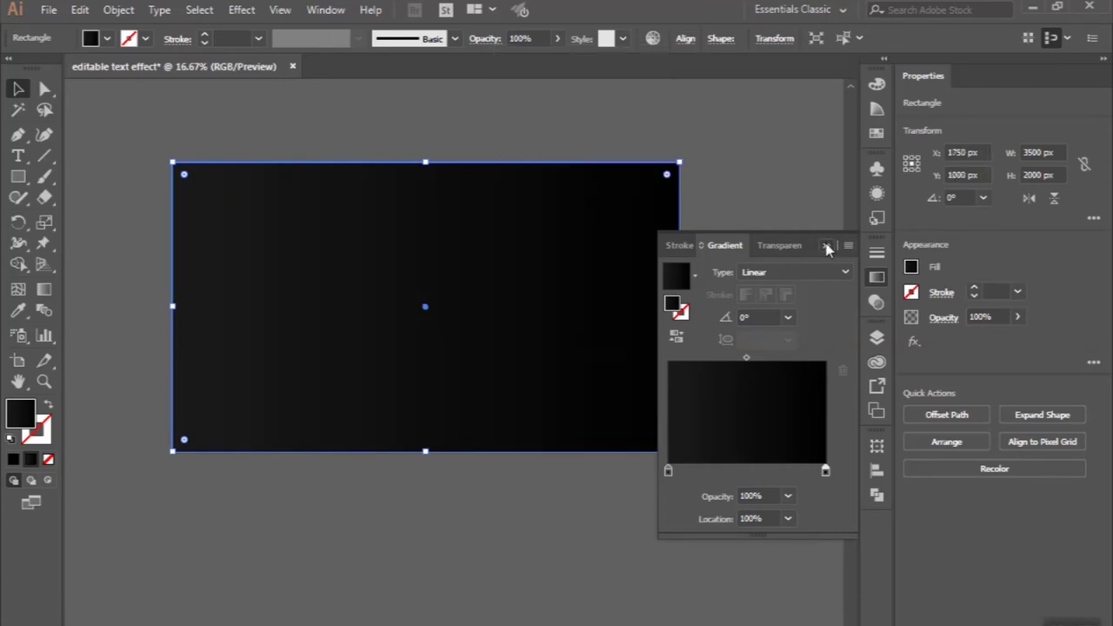
# - Send the dark rectangle behind the GOLDEN text with Arrange > Send to Back, then deselect it
pyautogui.click(826, 247)
pyautogui.rightClick(604, 259)
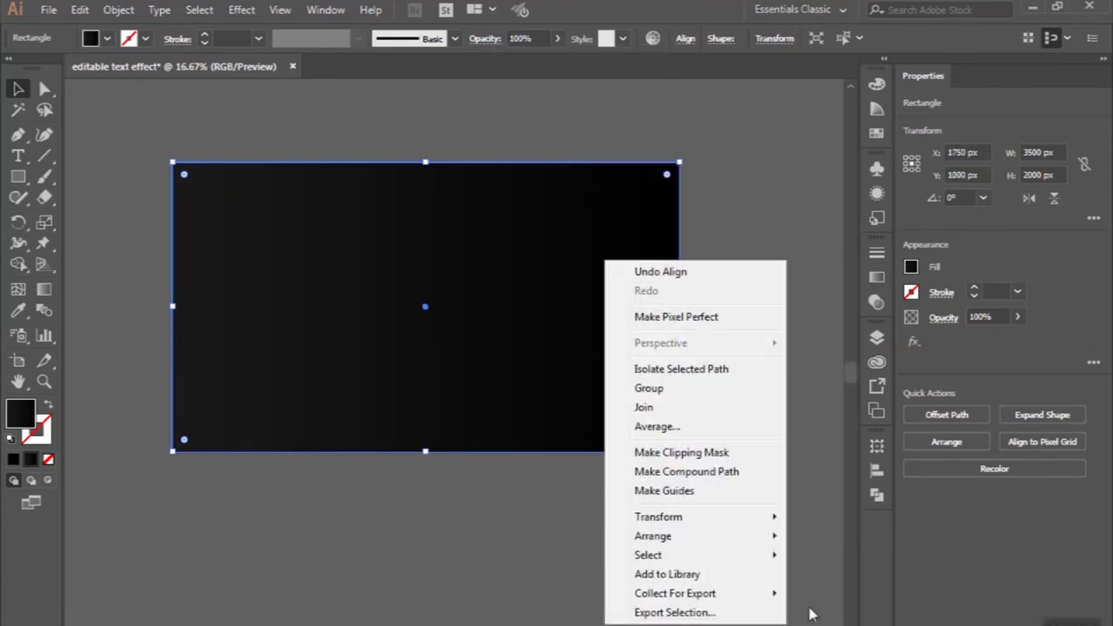
pyautogui.moveTo(653, 535)
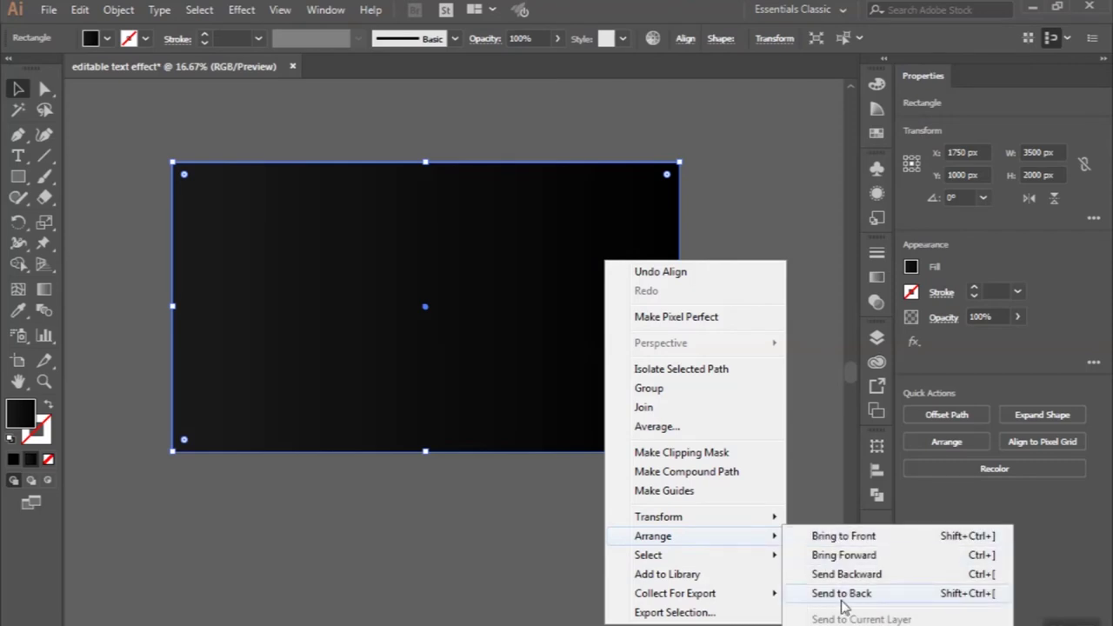
pyautogui.click(828, 598)
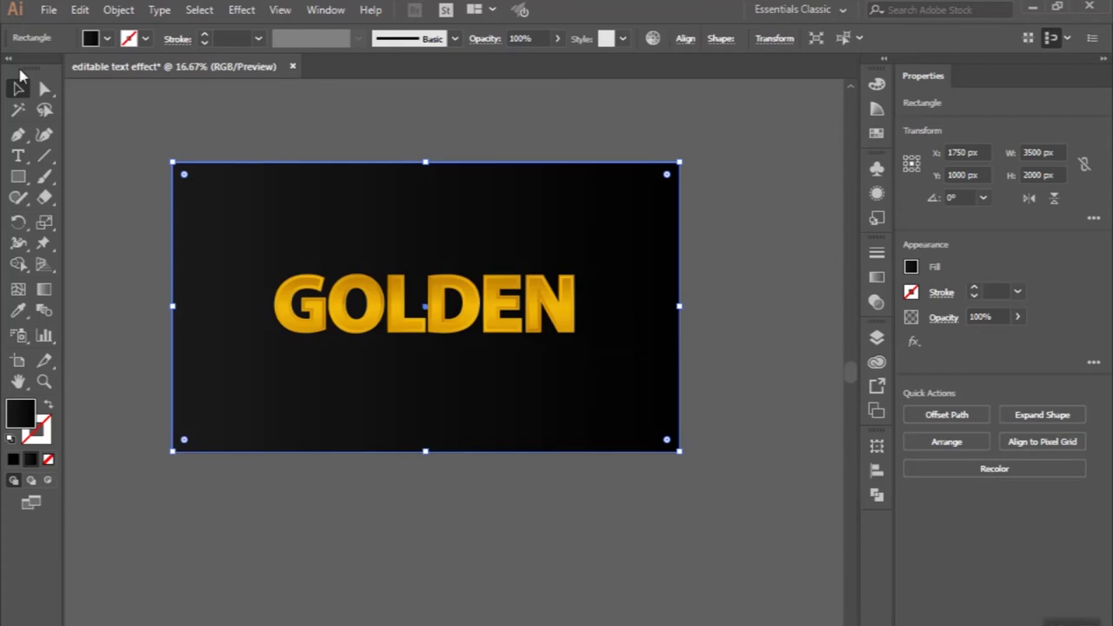
pyautogui.click(76, 101)
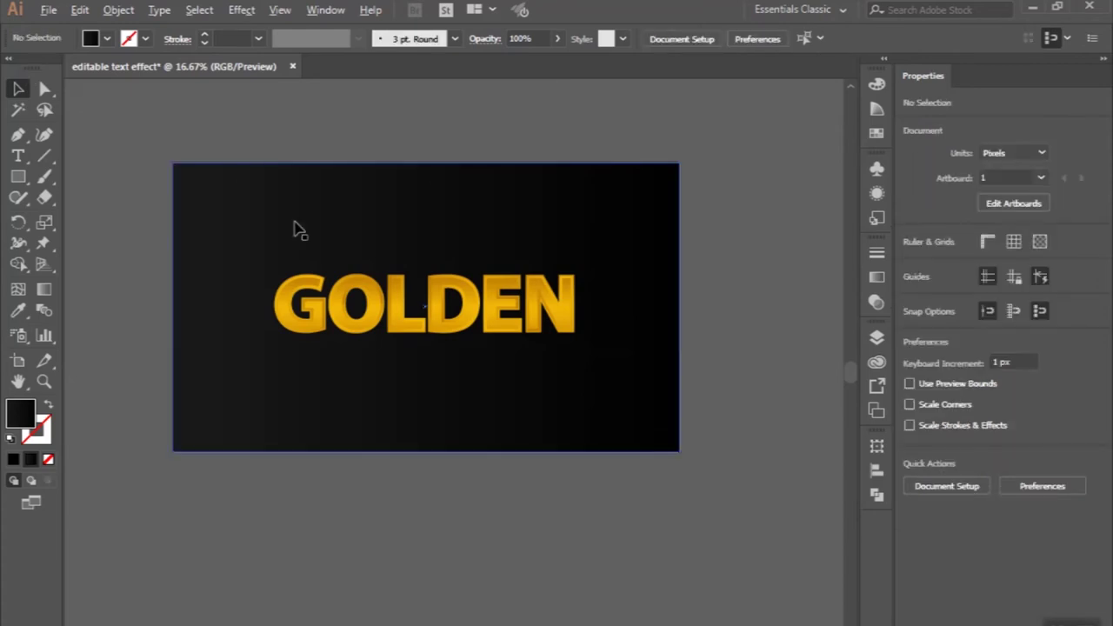
# - Select the black background rectangle and switch to the Gradient tool
pyautogui.scroll(2, 293, 229)
pyautogui.scroll(-1, 293, 229)
pyautogui.hscroll(3, 293, 229)
pyautogui.hscroll(3, 293, 229)
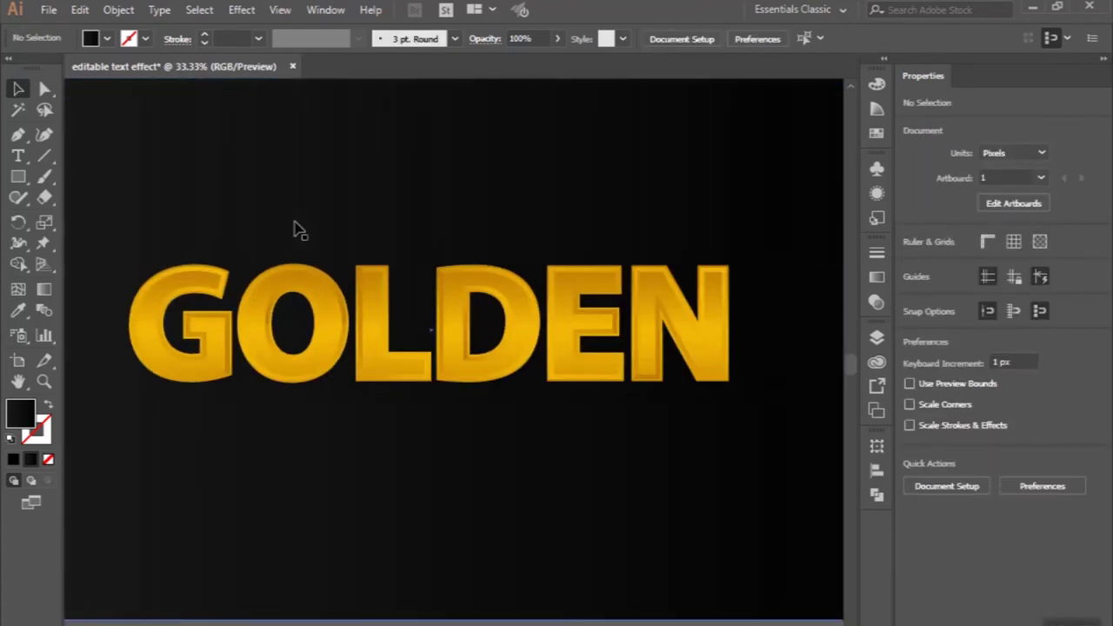
pyautogui.scroll(-1, 296, 228)
pyautogui.hscroll(-1, 295, 229)
pyautogui.hscroll(-1, 295, 228)
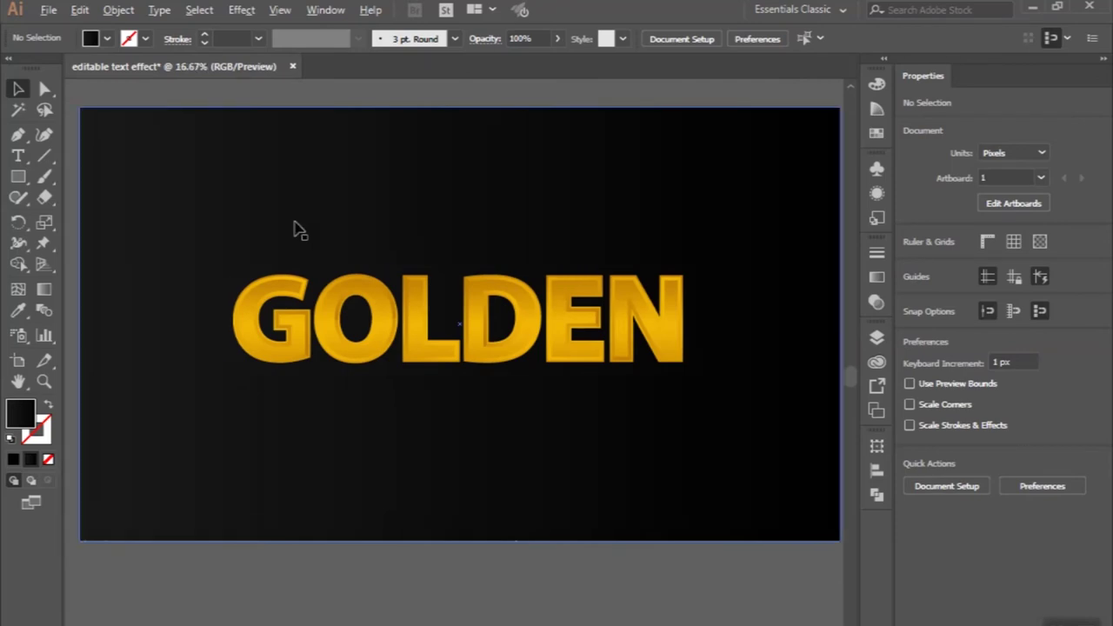
pyautogui.scroll(-1, 295, 228)
pyautogui.click(259, 221)
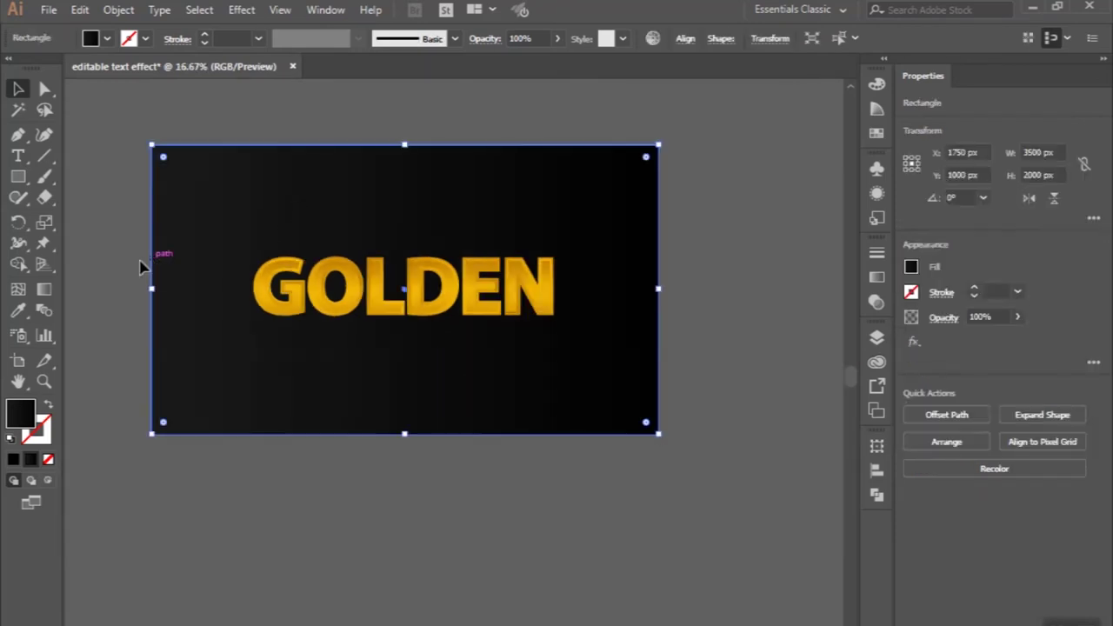
pyautogui.click(48, 290)
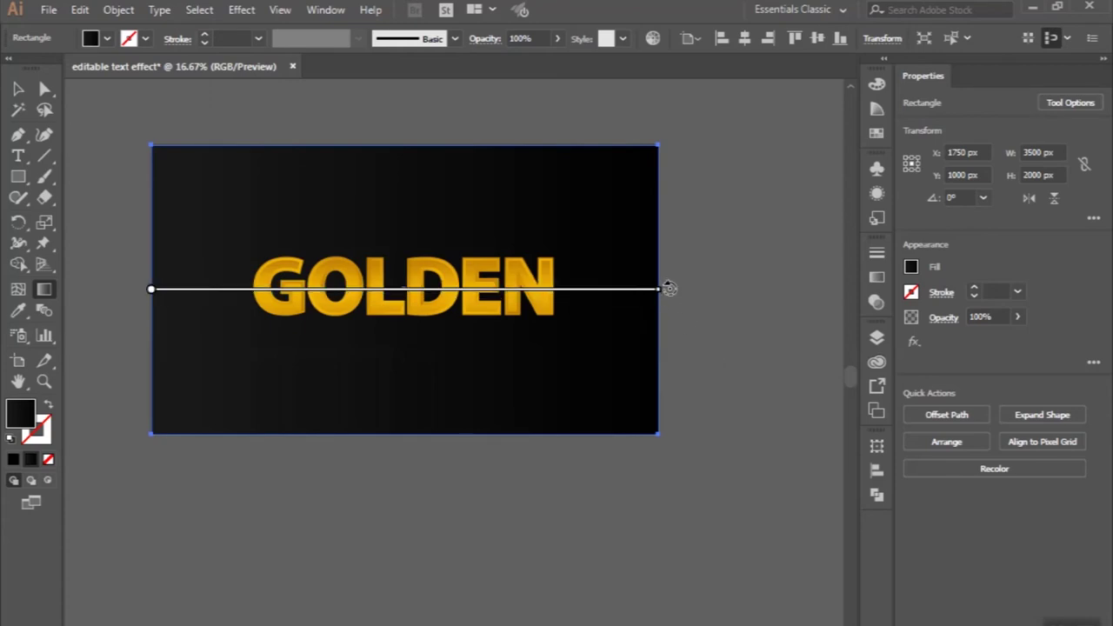
# - Angle the background gradient diagonally from upper left to lower right, then deselect
pyautogui.moveTo(669, 289); pyautogui.dragTo(661, 380)
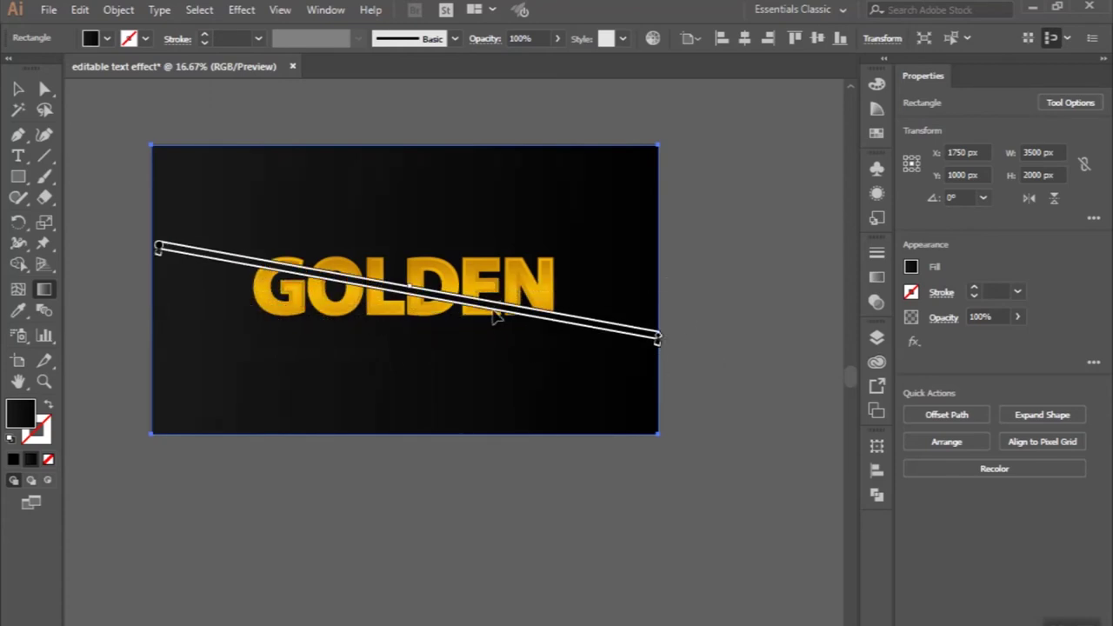
pyautogui.moveTo(431, 296); pyautogui.dragTo(513, 290)
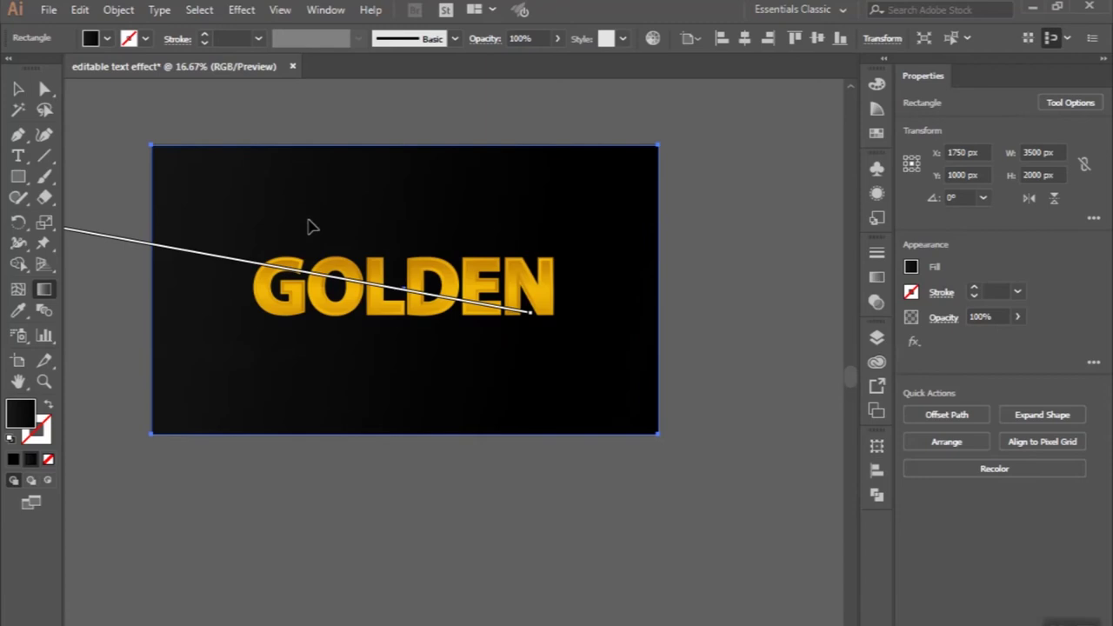
pyautogui.moveTo(539, 311); pyautogui.dragTo(530, 368)
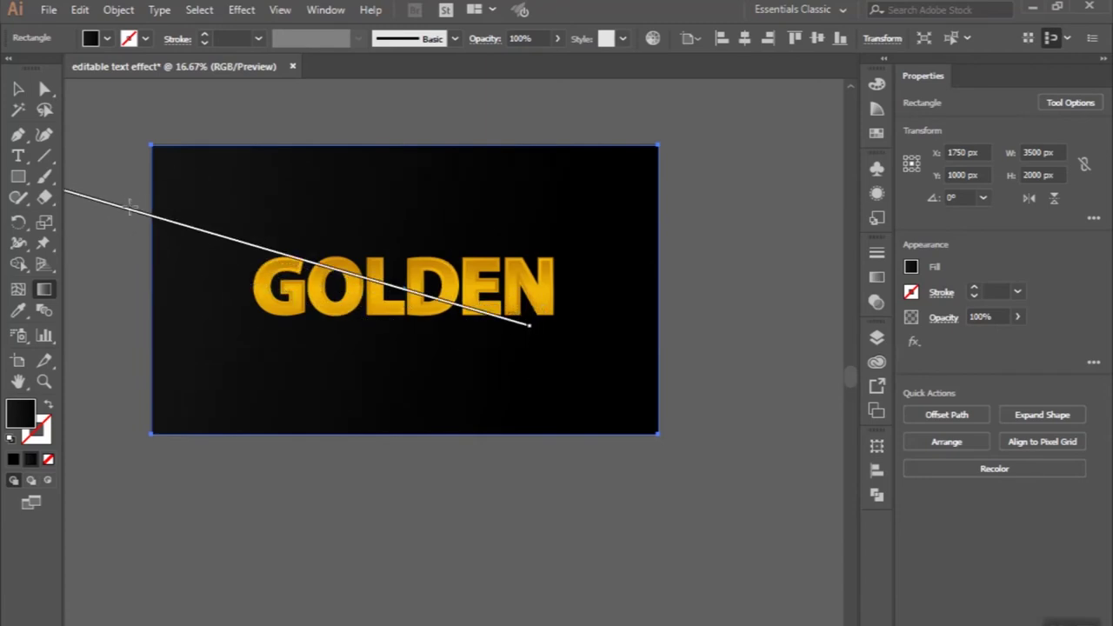
pyautogui.moveTo(124, 213)
pyautogui.moveTo(122, 213); pyautogui.dragTo(110, 186)
pyautogui.click(18, 88)
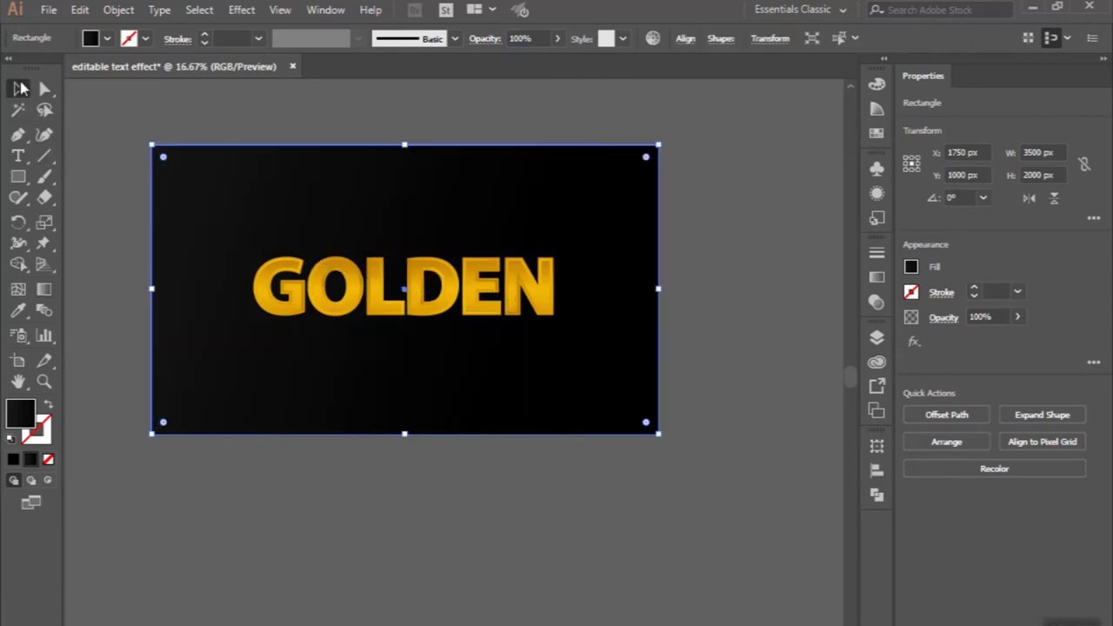
pyautogui.click(134, 97)
pyautogui.scroll(-1, 134, 98)
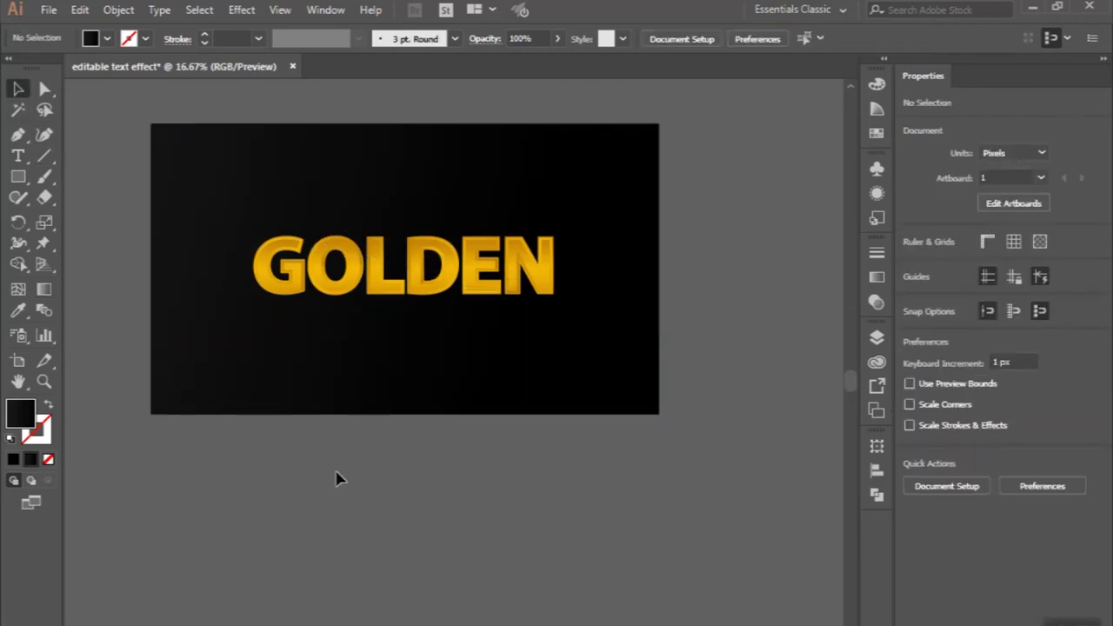
pyautogui.scroll(2, 337, 477)
pyautogui.scroll(2, 326, 415)
pyautogui.scroll(1, 326, 414)
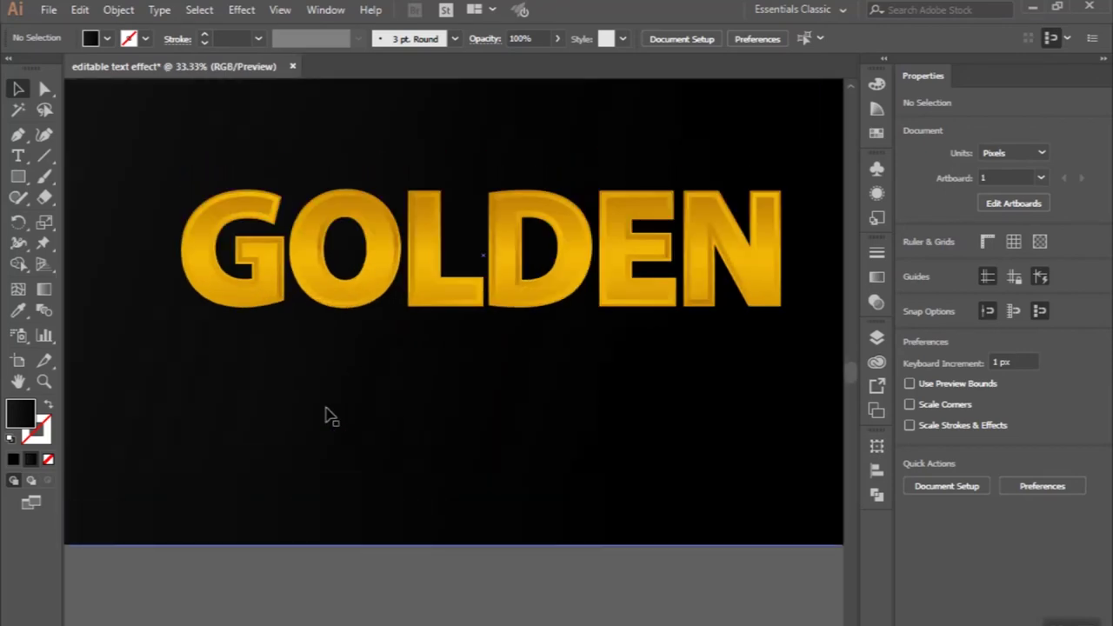
pyautogui.scroll(3, 329, 416)
pyautogui.scroll(-2, 329, 415)
pyautogui.scroll(-3, 329, 415)
pyautogui.scroll(-2, 328, 416)
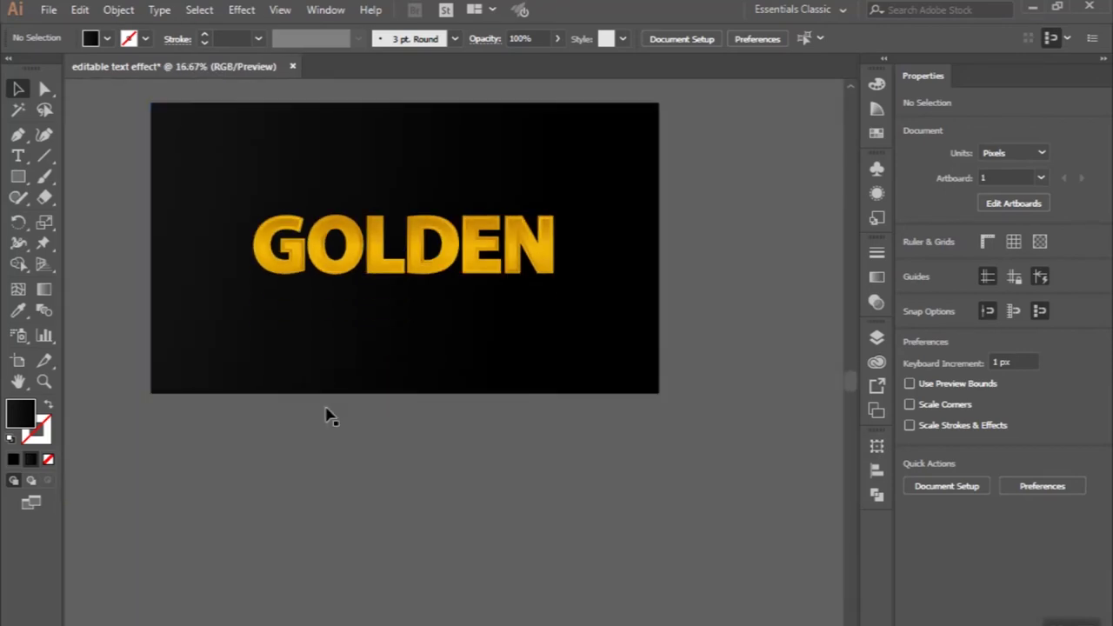
pyautogui.scroll(3, 329, 416)
pyautogui.scroll(1, 328, 416)
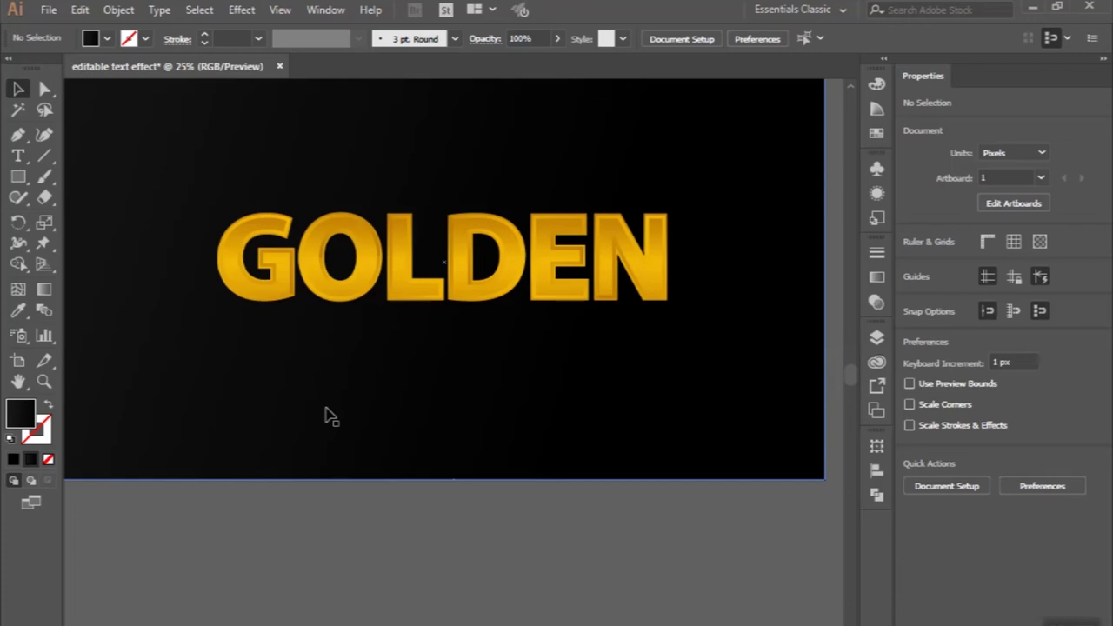
pyautogui.click(19, 177)
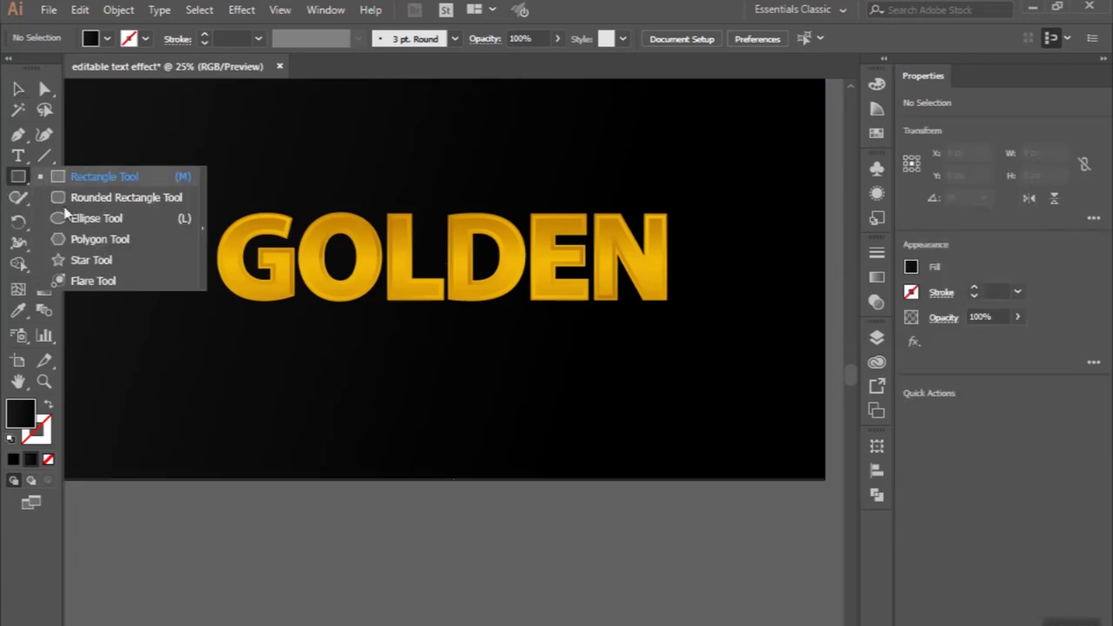
# - Draw a flat 2036 × 68 px ellipse along the top of the GOLDEN letters
pyautogui.click(87, 218)
pyautogui.moveTo(207, 200); pyautogui.dragTo(650, 217)
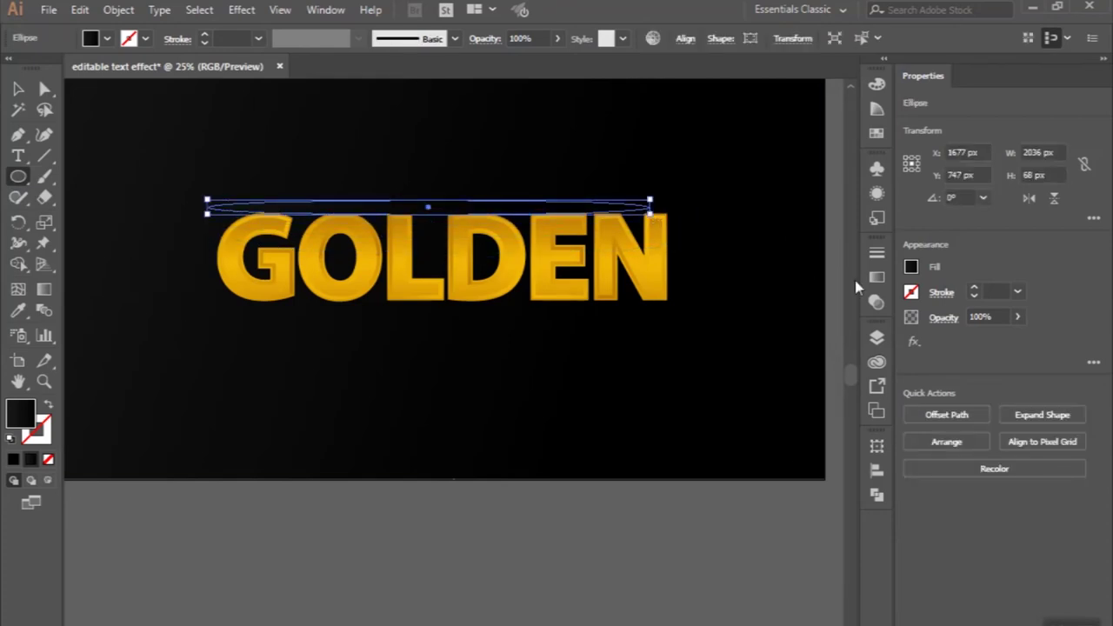
pyautogui.click(876, 276)
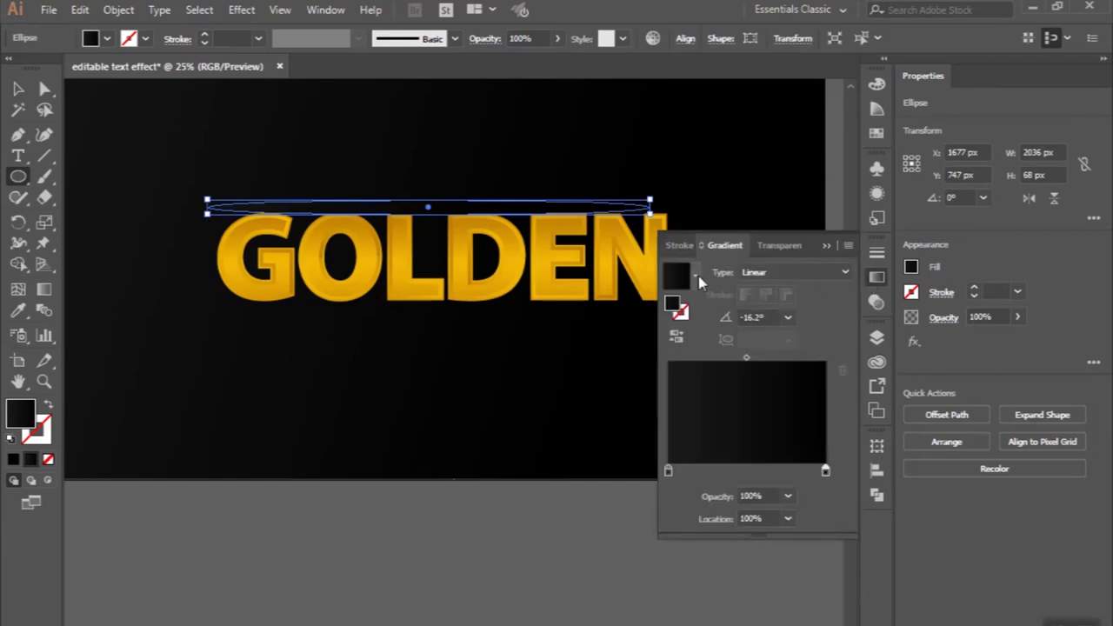
# - Fill the ellipse with the Goldm preset, right stop black, as a radial gradient
pyautogui.click(696, 275)
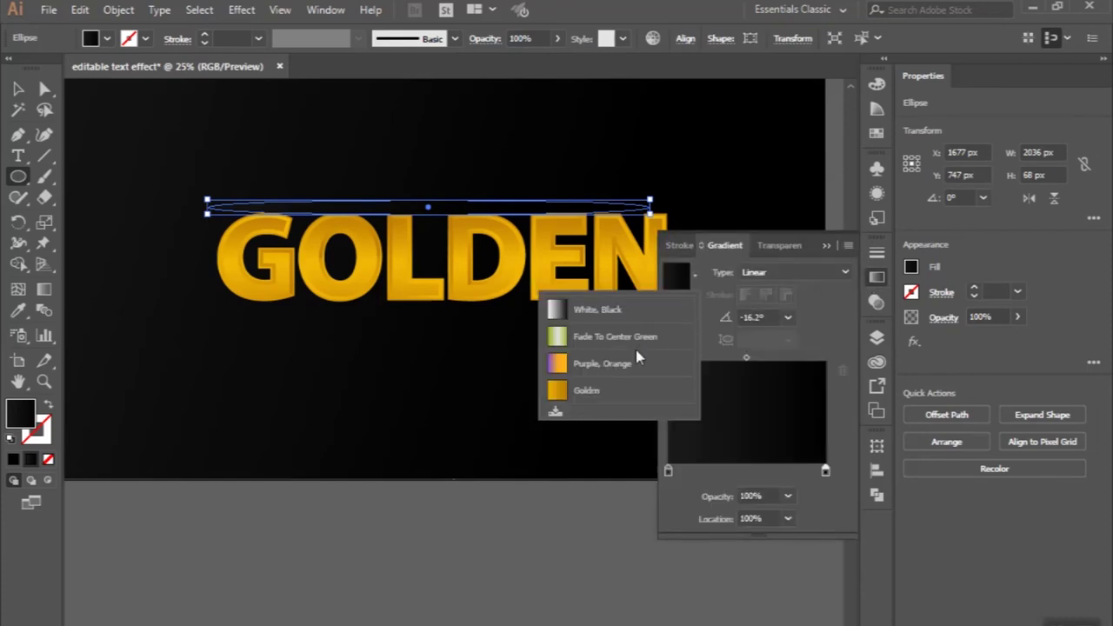
pyautogui.click(612, 397)
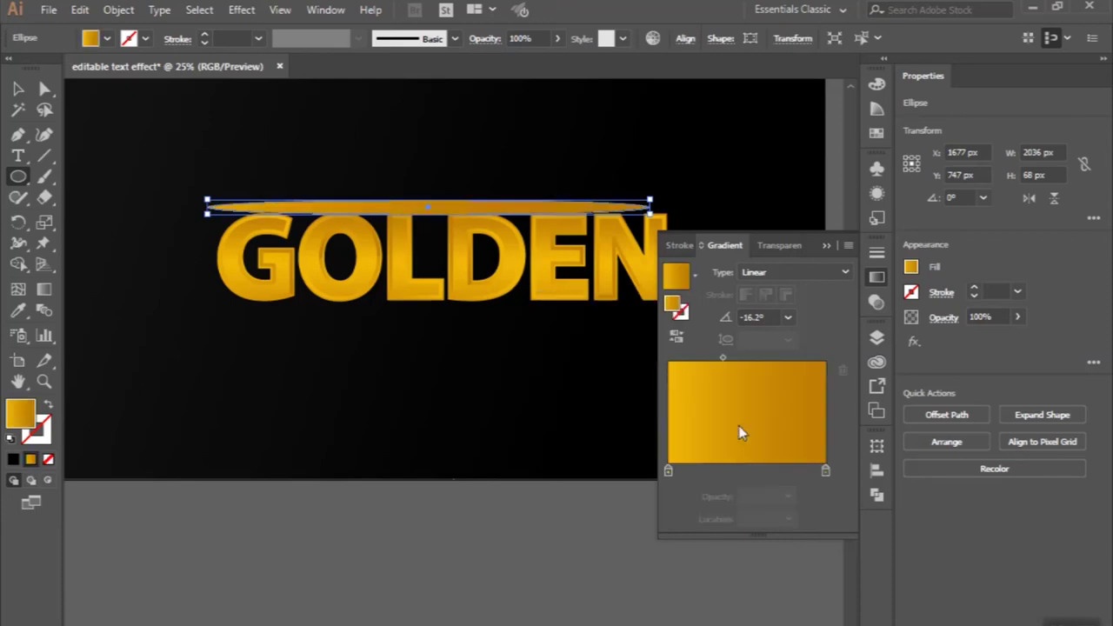
pyautogui.doubleClick(826, 471)
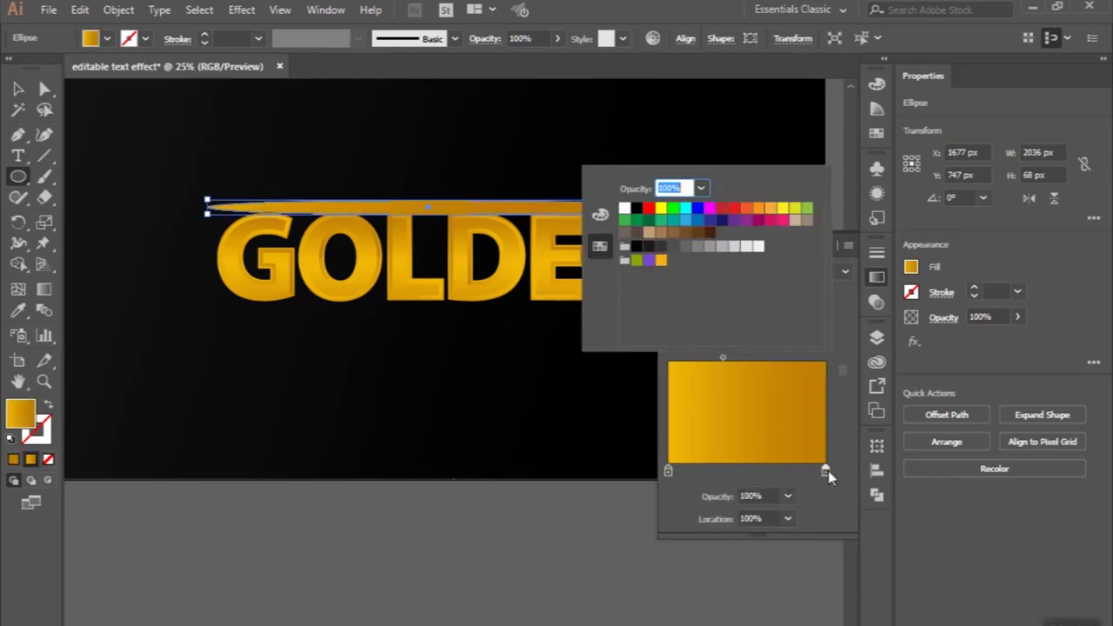
pyautogui.click(637, 208)
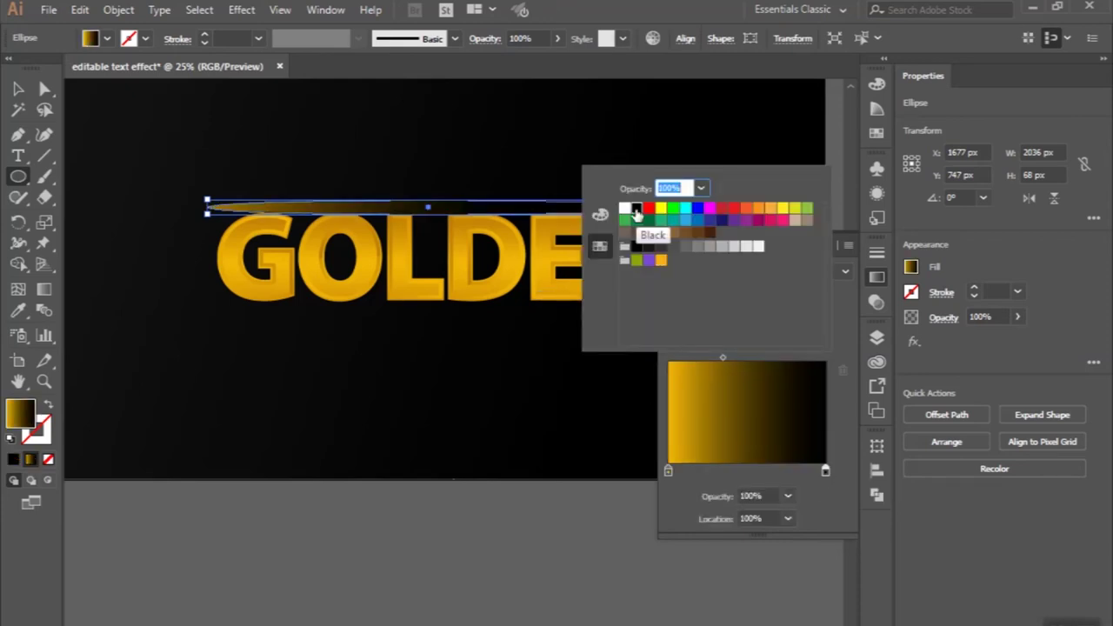
pyautogui.click(877, 277)
pyautogui.click(803, 273)
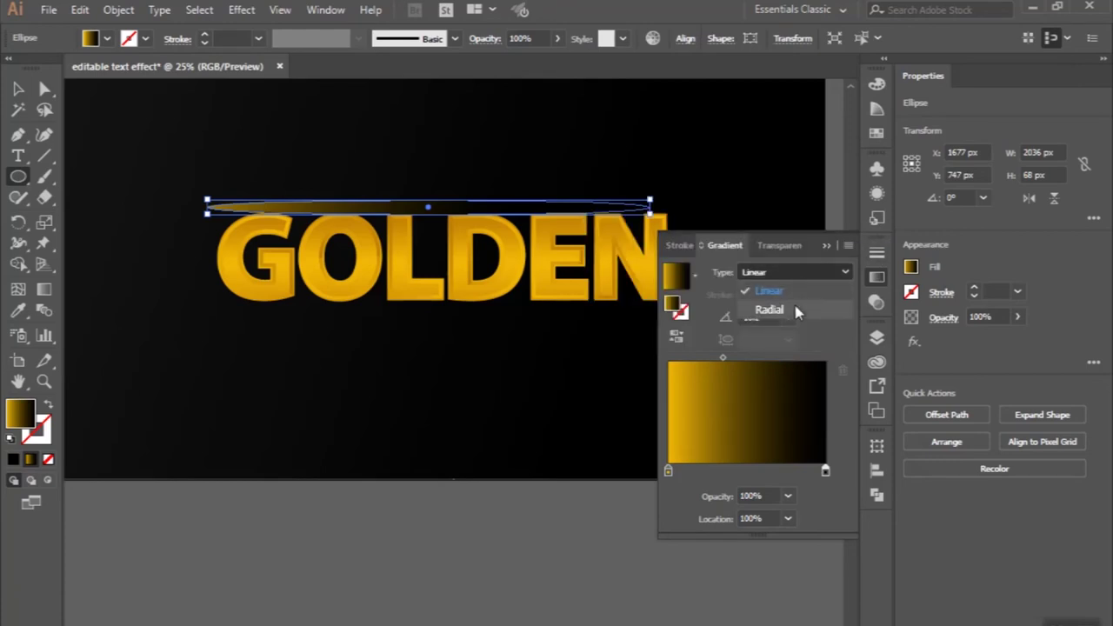
pyautogui.click(793, 311)
pyautogui.click(779, 247)
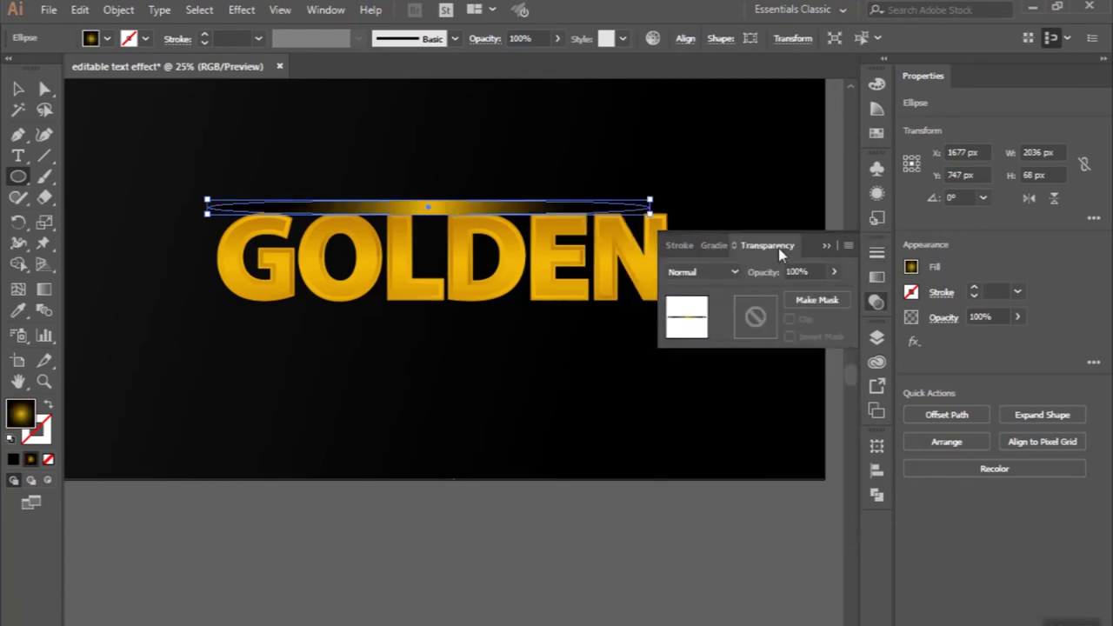
# - Try Multiply, then set the ellipse's blend mode to Lighten
pyautogui.click(722, 273)
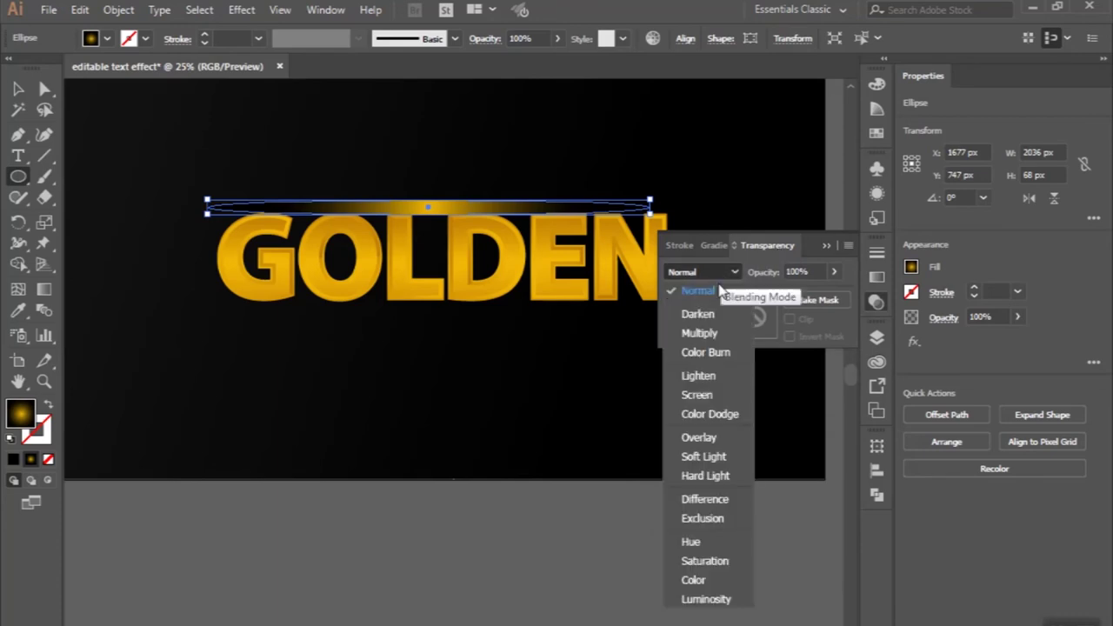
pyautogui.click(711, 336)
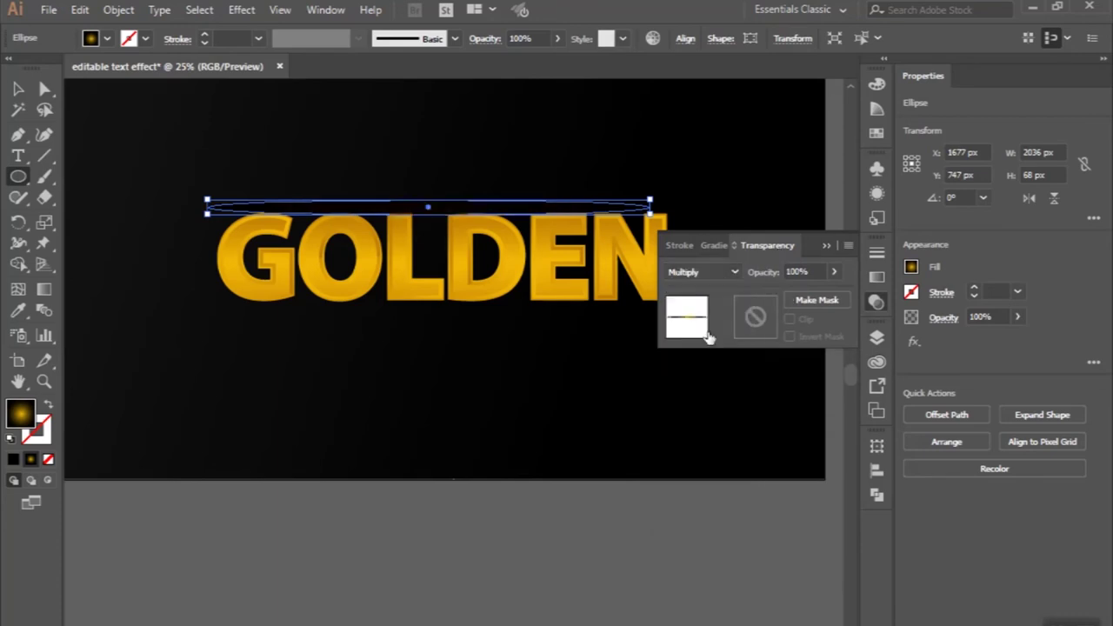
pyautogui.click(710, 276)
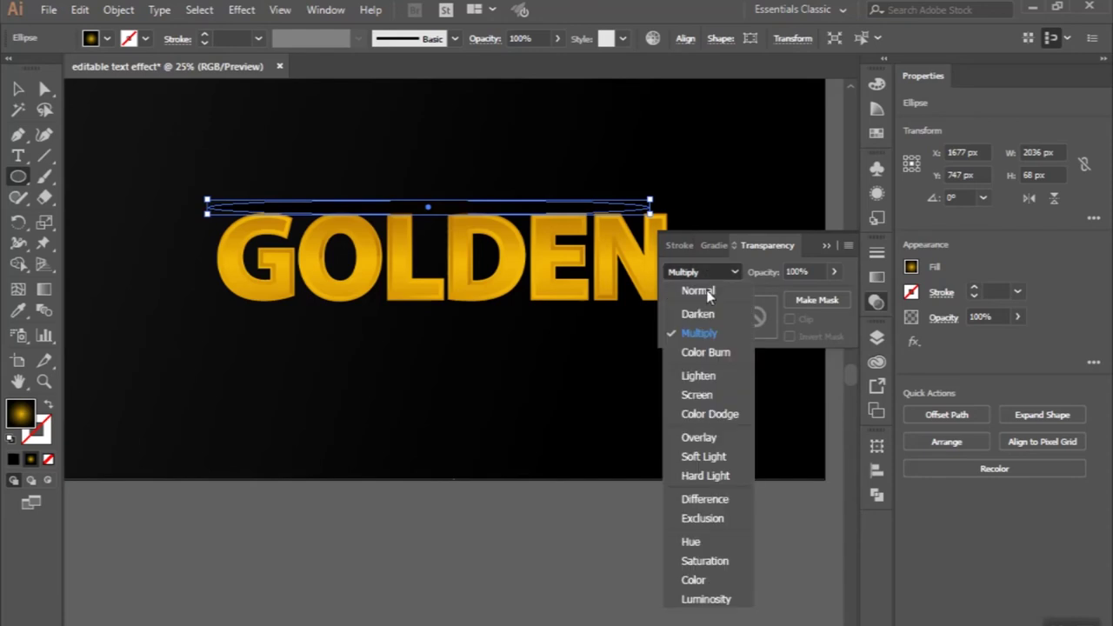
pyautogui.click(699, 376)
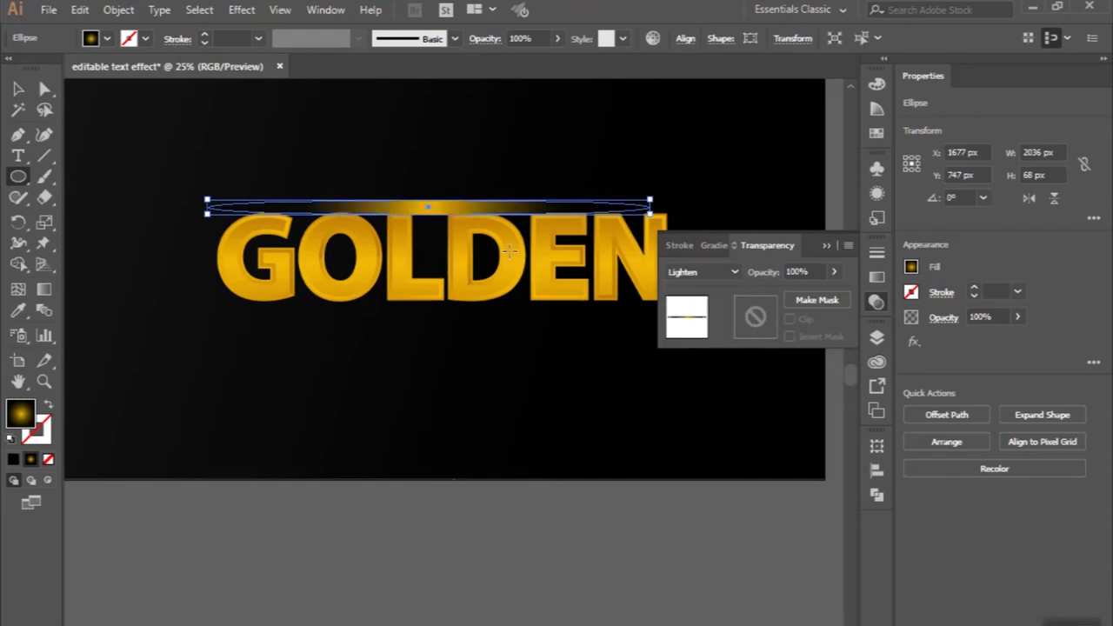
pyautogui.click(728, 272)
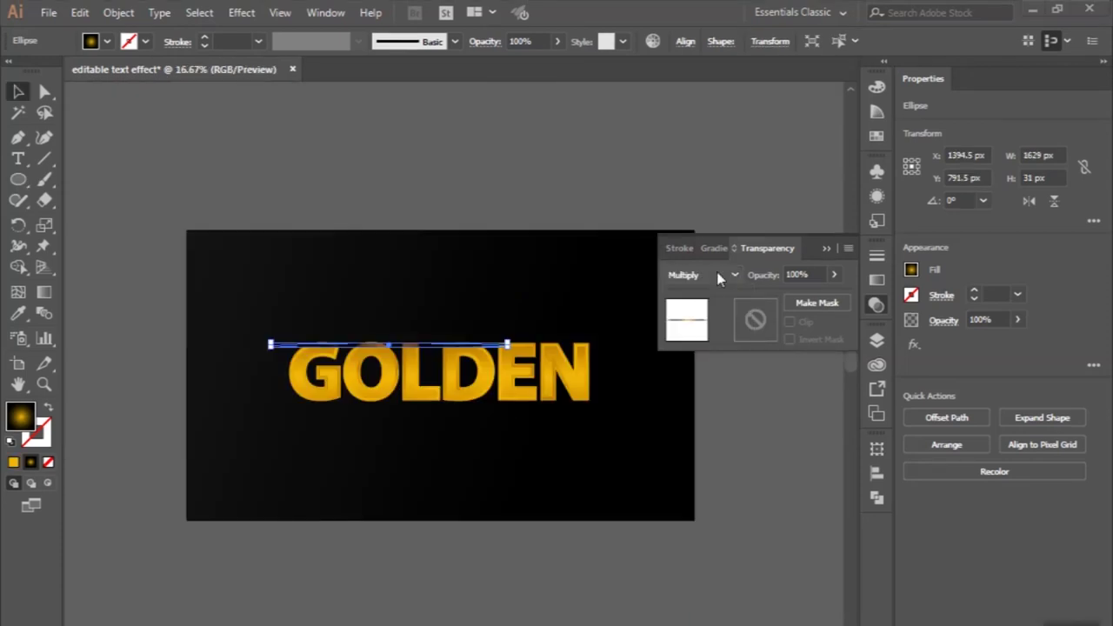
# - Switch the glow ellipse's blend mode to Screen
pyautogui.click(718, 276)
pyautogui.click(716, 330)
pyautogui.click(706, 277)
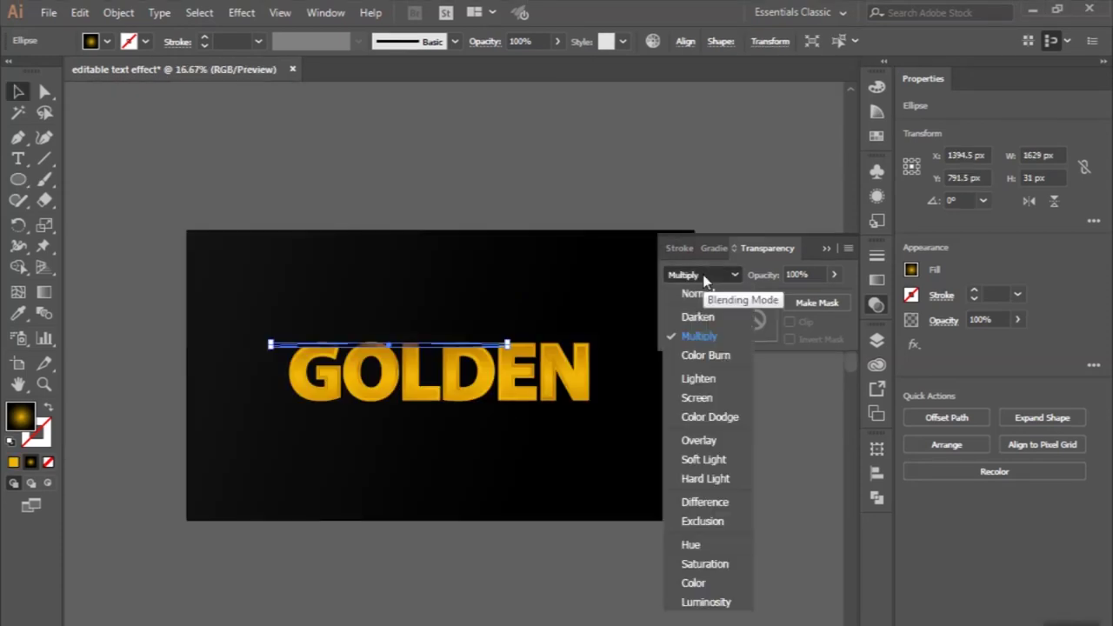
pyautogui.click(695, 398)
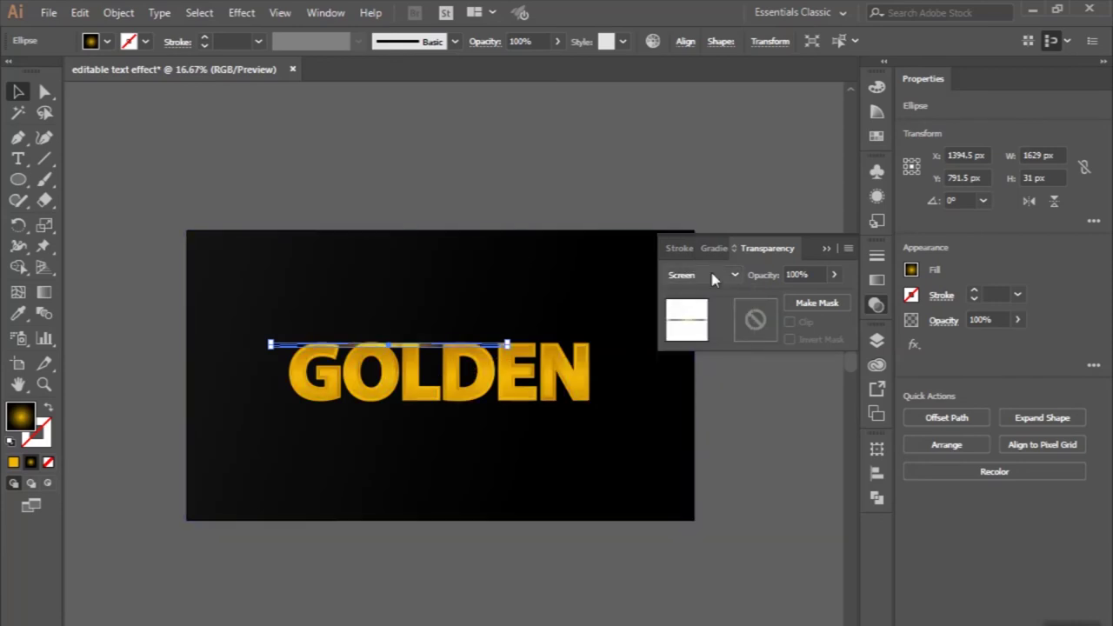
# - Set the radial gradient's angle to -180° and its aspect ratio to 2.3%
pyautogui.click(722, 250)
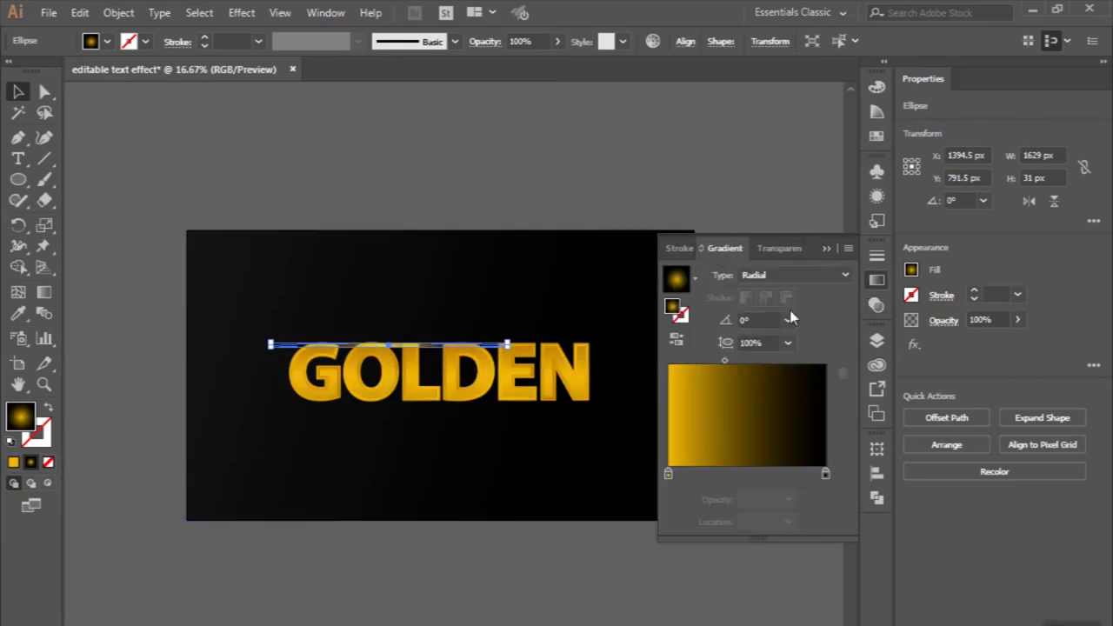
pyautogui.click(789, 320)
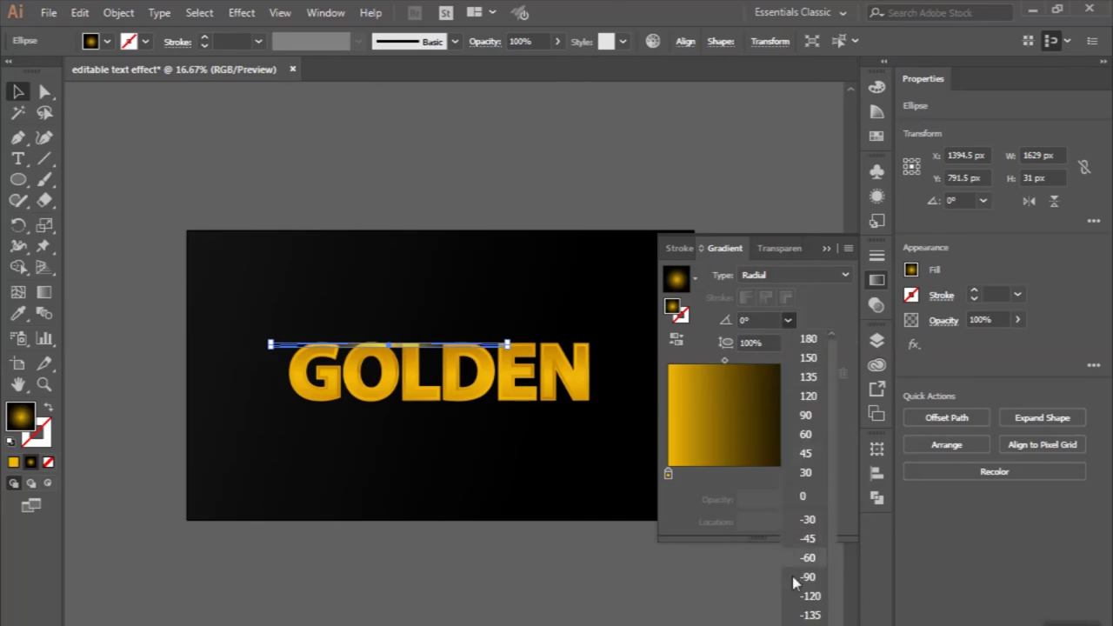
pyautogui.click(808, 339)
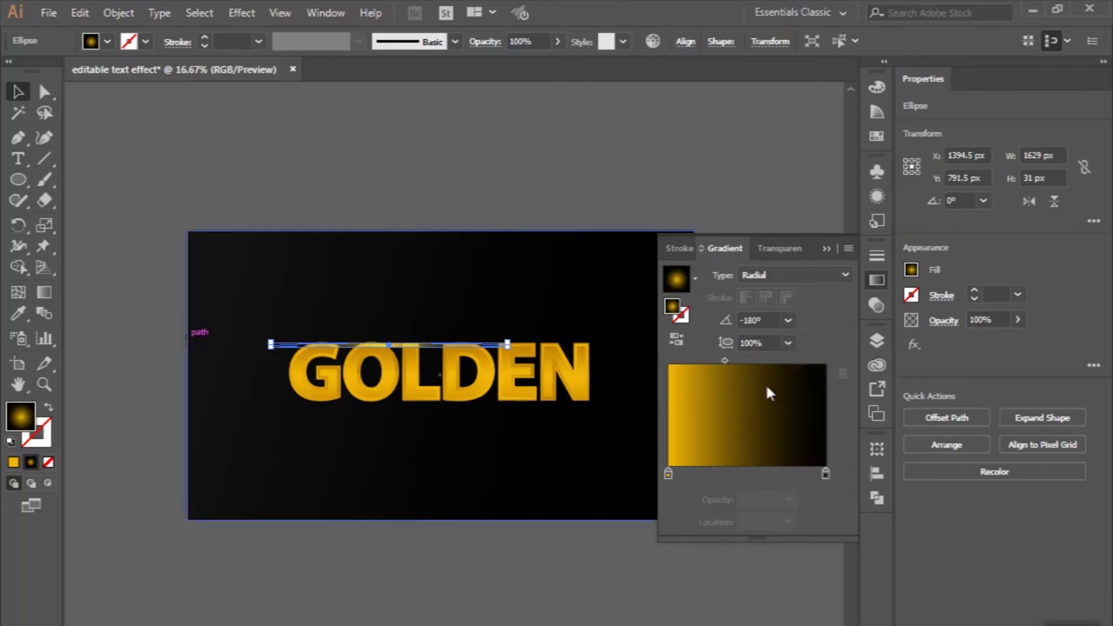
pyautogui.click(749, 342)
pyautogui.write('2.3')
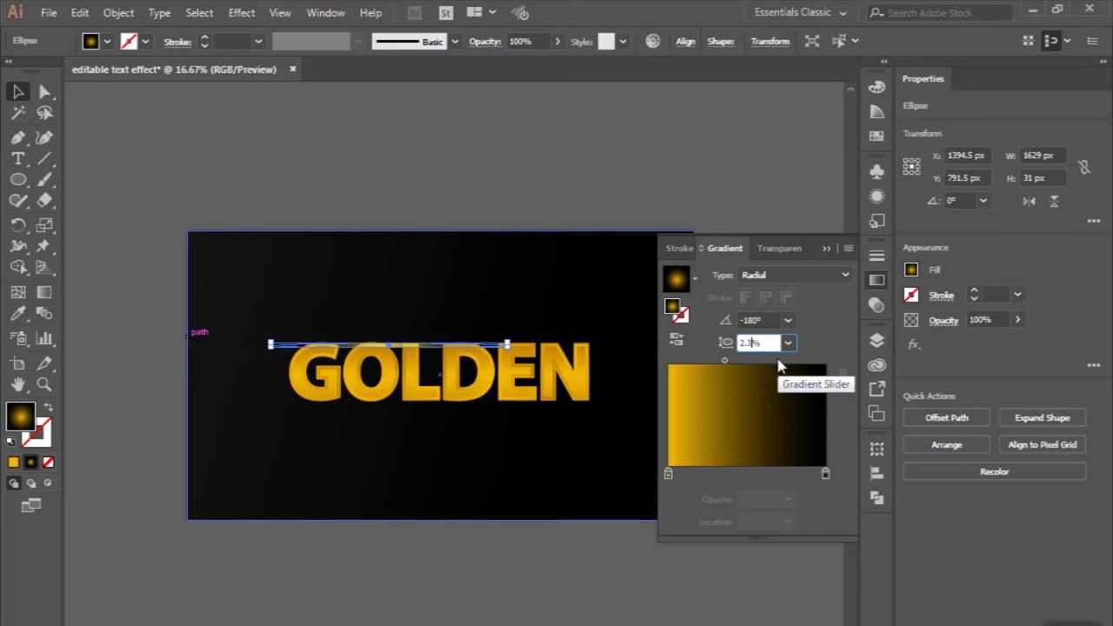
pyautogui.press('Return')
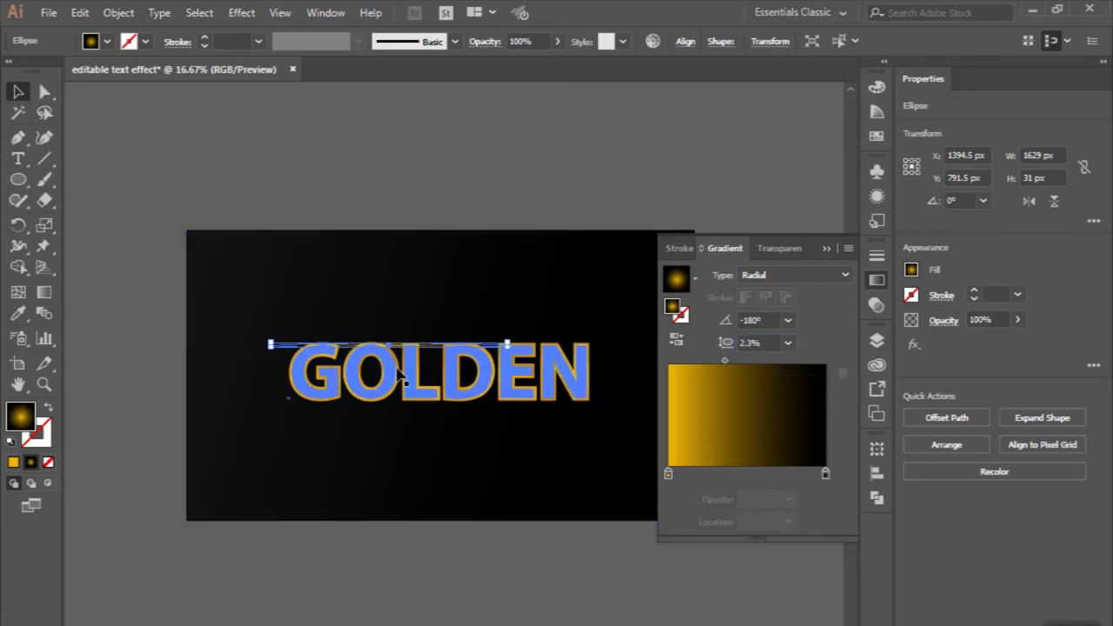
# - Raise the glow band's top anchor to make it slightly taller
pyautogui.scroll(2, 400, 374)
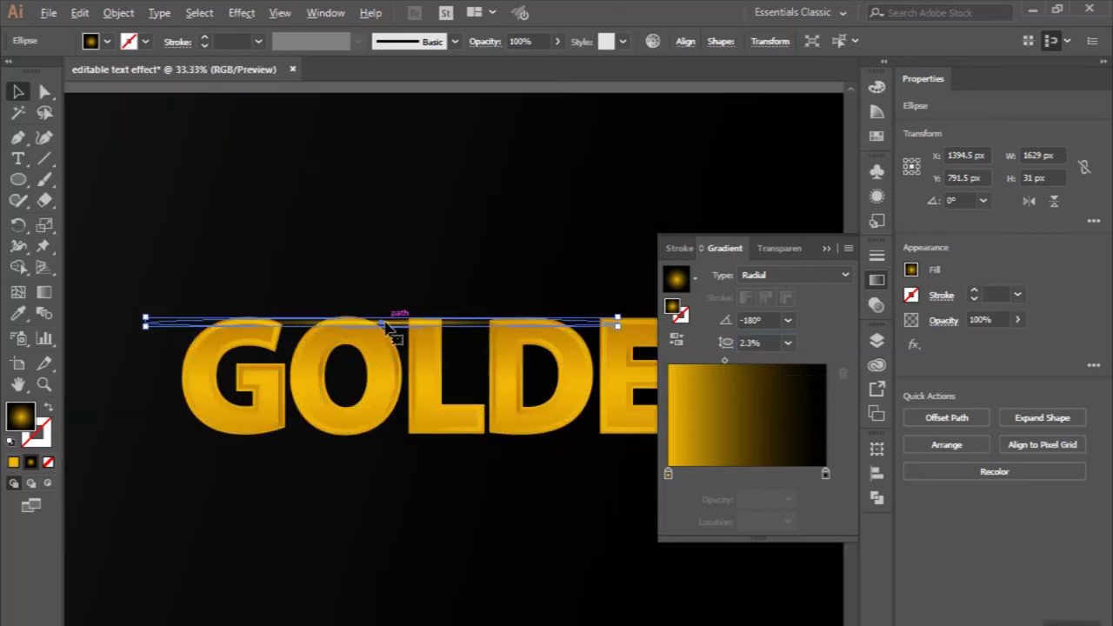
pyautogui.scroll(3, 383, 319)
pyautogui.scroll(1, 373, 313)
pyautogui.moveTo(371, 303); pyautogui.dragTo(374, 289)
pyautogui.scroll(-3, 376, 293)
pyautogui.scroll(-2, 385, 310)
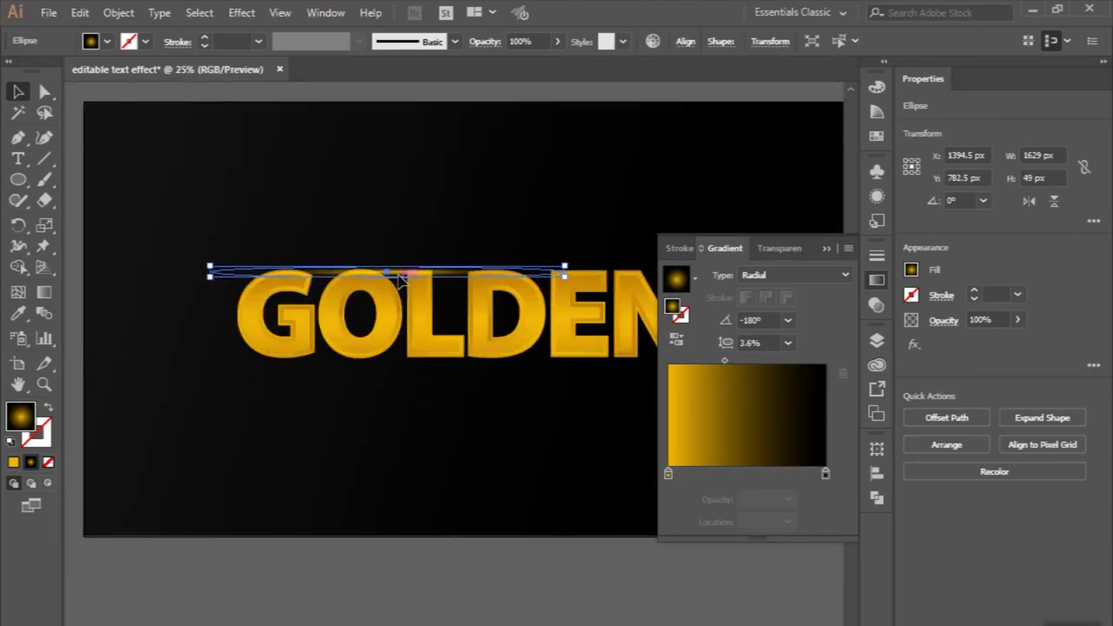
# - Place a copy of the band under GOLDEN, narrowed to 1243 × 49 px and shifted right
pyautogui.moveTo(400, 276); pyautogui.dragTo(556, 374)
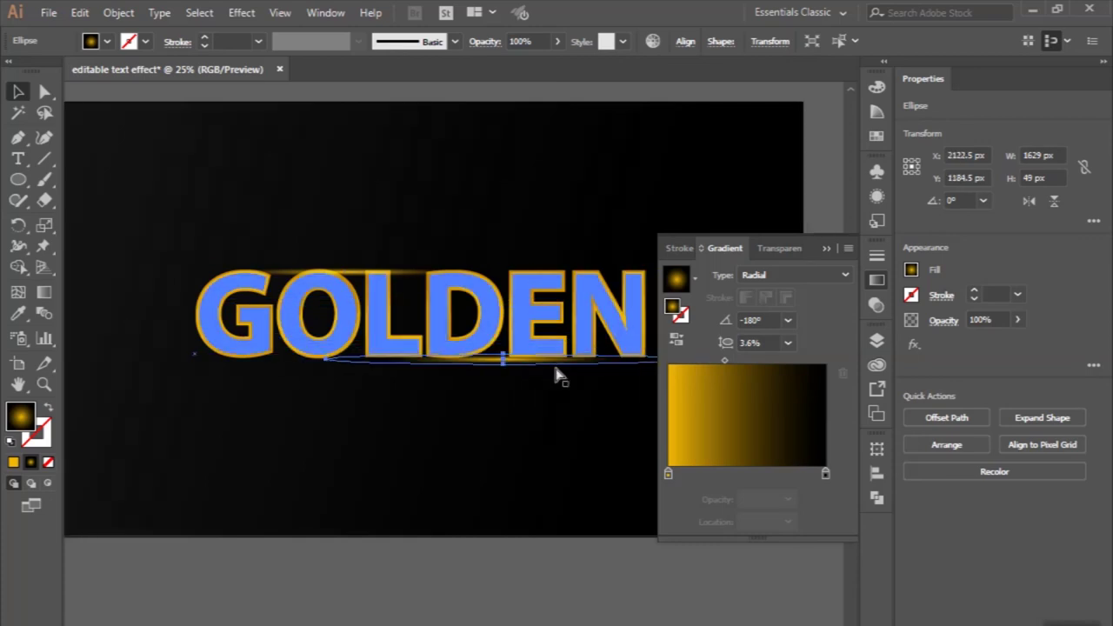
pyautogui.scroll(1, 559, 373)
pyautogui.scroll(1, 559, 372)
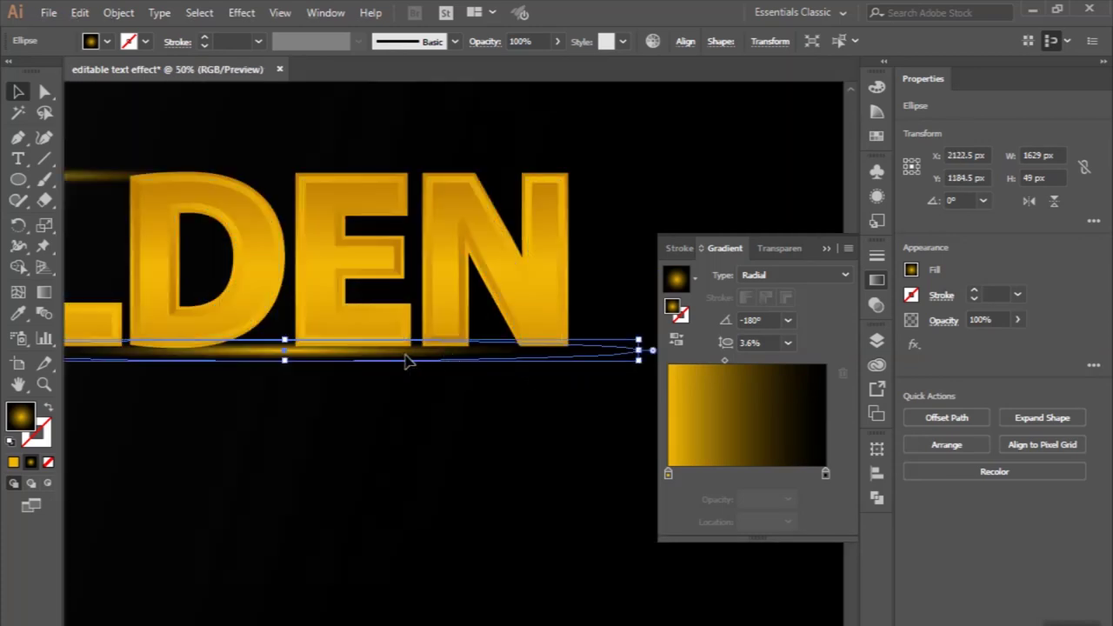
pyautogui.moveTo(408, 361); pyautogui.dragTo(533, 358)
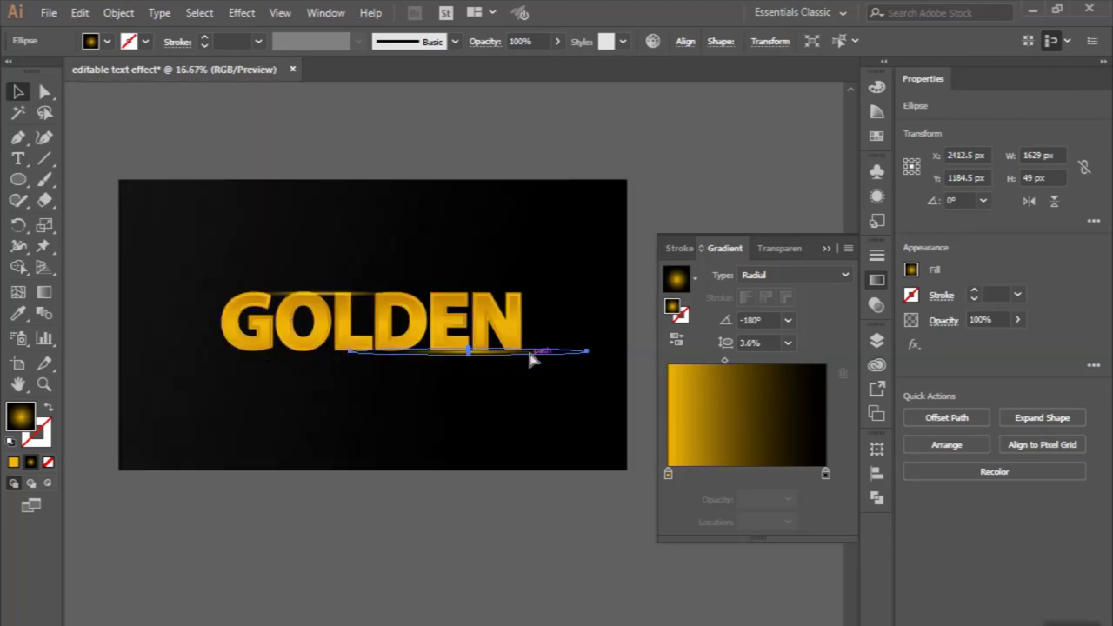
pyautogui.moveTo(529, 291)
pyautogui.mouseDown()
pyautogui.moveTo(566, 355)
pyautogui.moveTo(346, 365)
pyautogui.mouseUp()
pyautogui.scroll(2, 566, 355)
pyautogui.scroll(1, 569, 346)
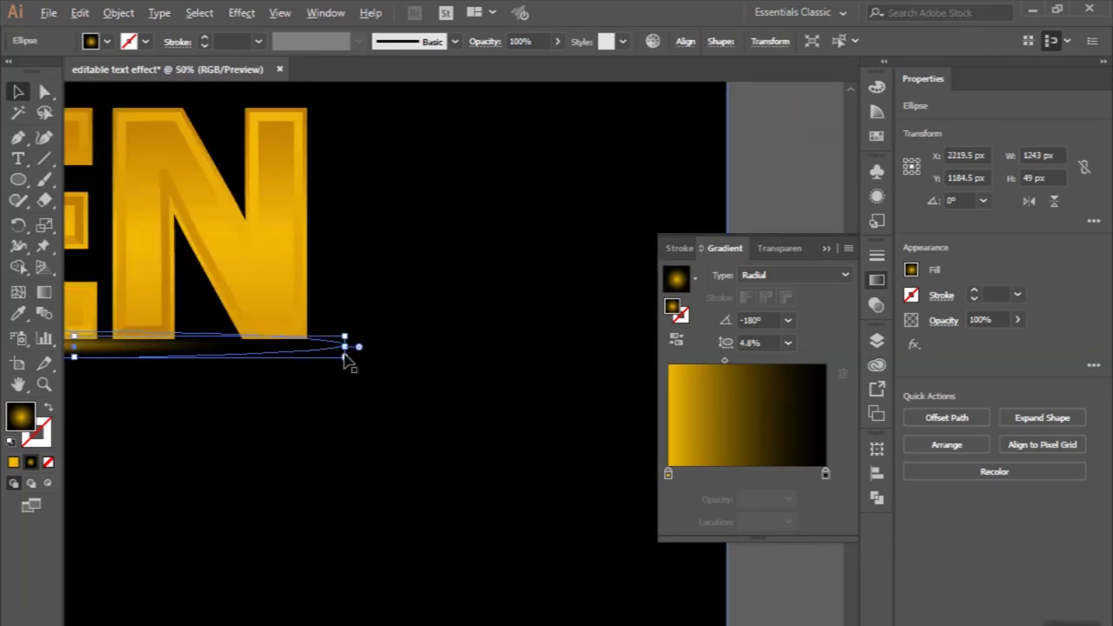
# - Slide the lower glow band right beneath GOLDEN's final letters, then deselect it
pyautogui.hscroll(-2, 346, 365)
pyautogui.moveTo(206, 357); pyautogui.dragTo(287, 355)
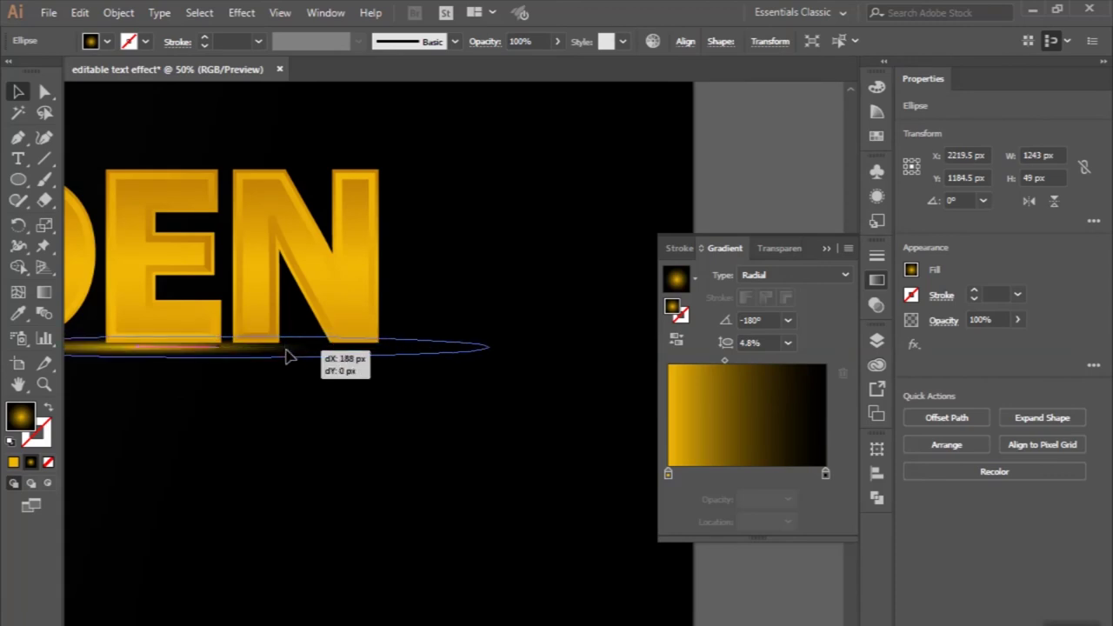
pyautogui.moveTo(286, 355); pyautogui.dragTo(291, 352)
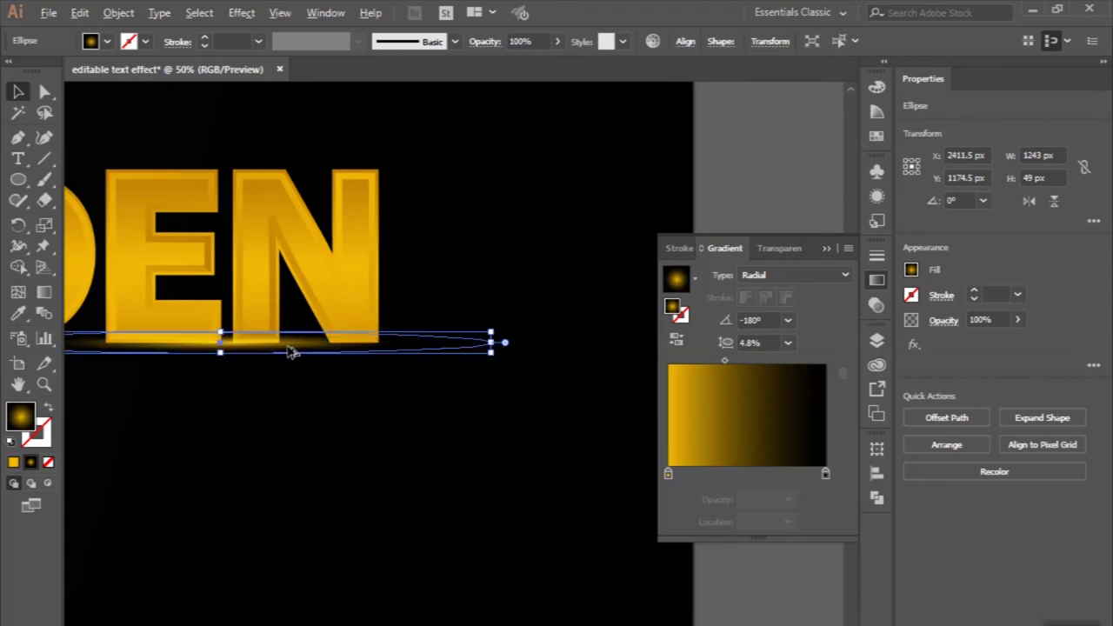
pyautogui.scroll(-2, 292, 352)
pyautogui.hscroll(-1, 291, 353)
pyautogui.hscroll(-1, 291, 352)
pyautogui.hscroll(-1, 291, 352)
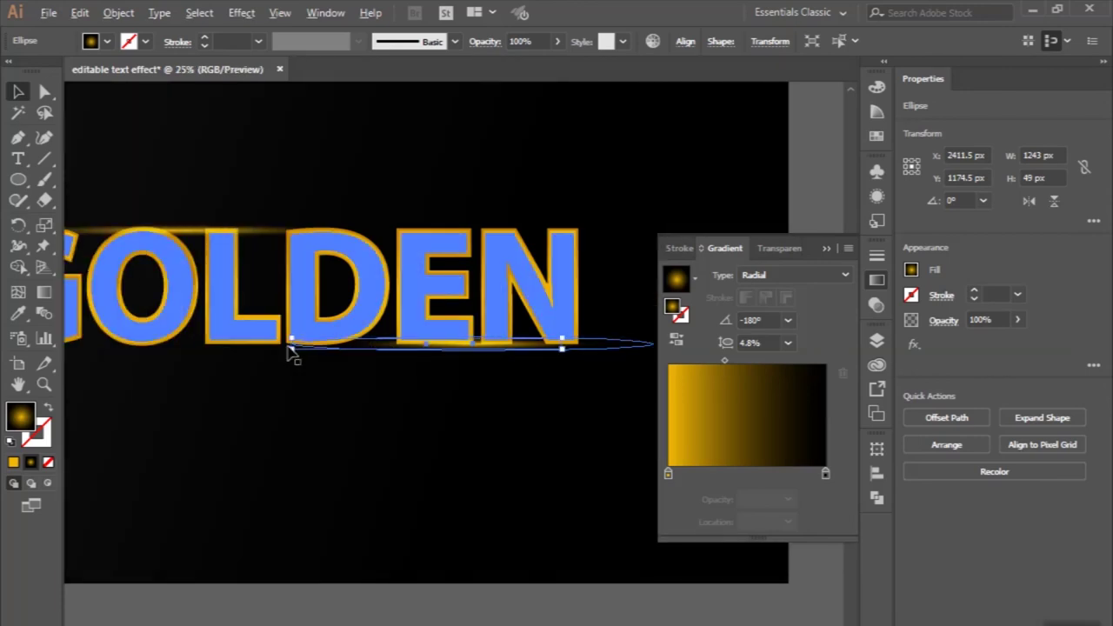
pyautogui.scroll(-1, 287, 353)
pyautogui.hscroll(-1, 287, 353)
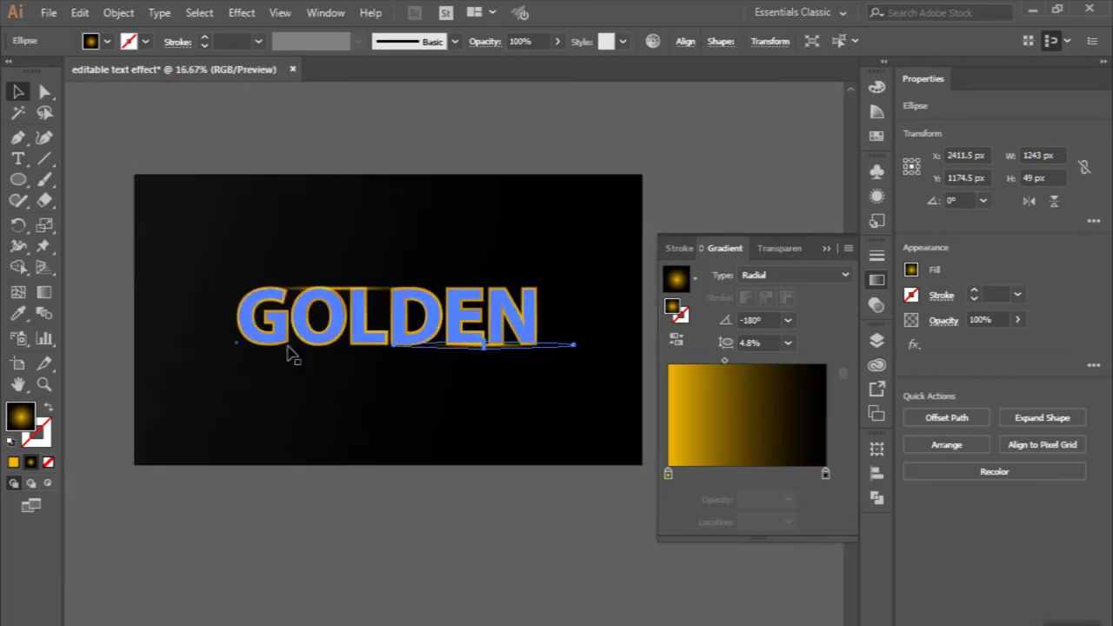
pyautogui.click(315, 482)
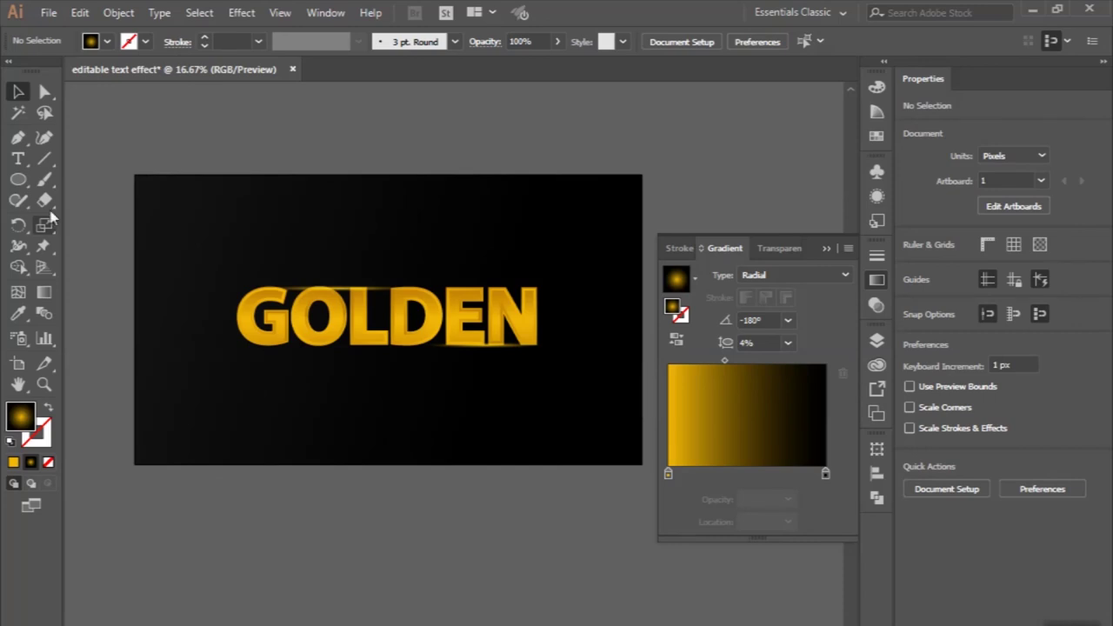
pyautogui.click(18, 179)
pyautogui.scroll(1, 184, 234)
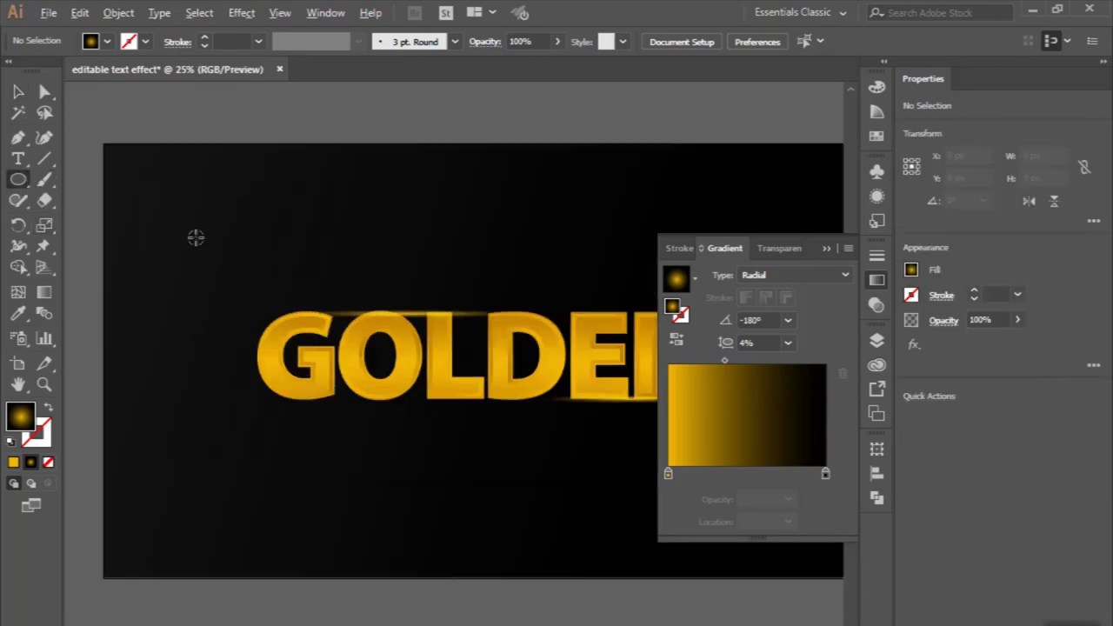
# - Draw a small 64 × 64 px circle above the G of GOLDEN
pyautogui.moveTo(268, 277); pyautogui.dragTo(269, 279)
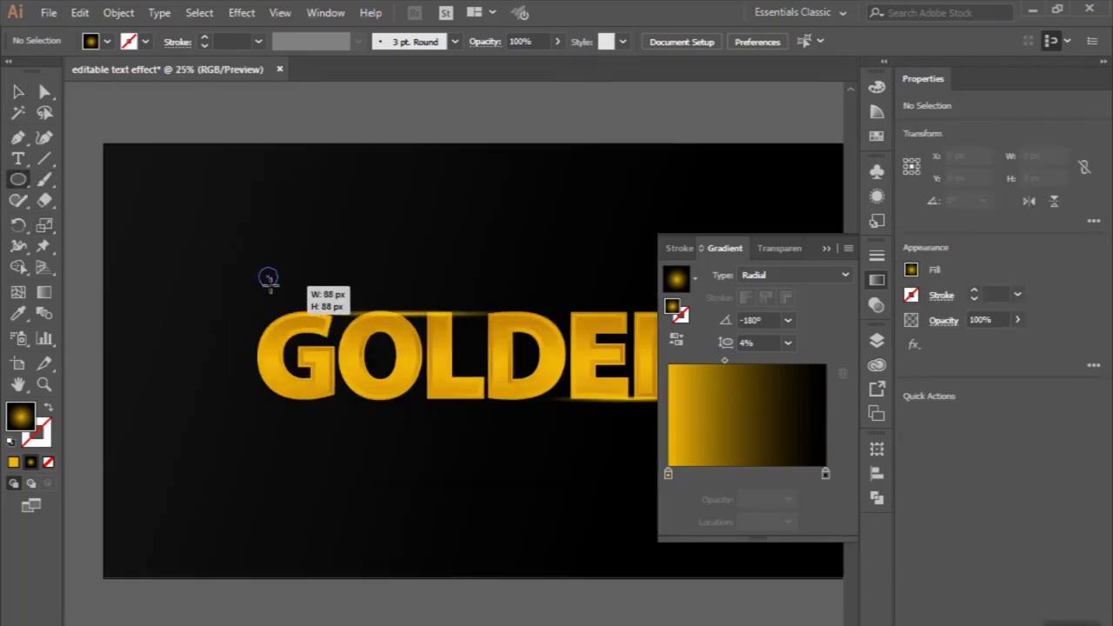
pyautogui.moveTo(269, 279); pyautogui.dragTo(268, 277)
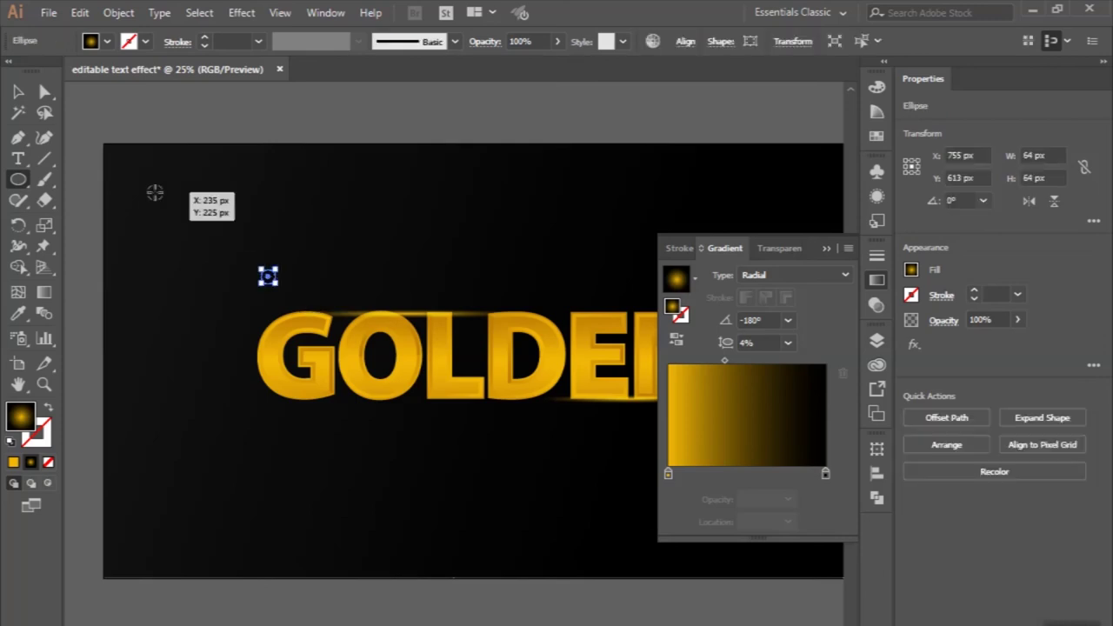
pyautogui.click(26, 94)
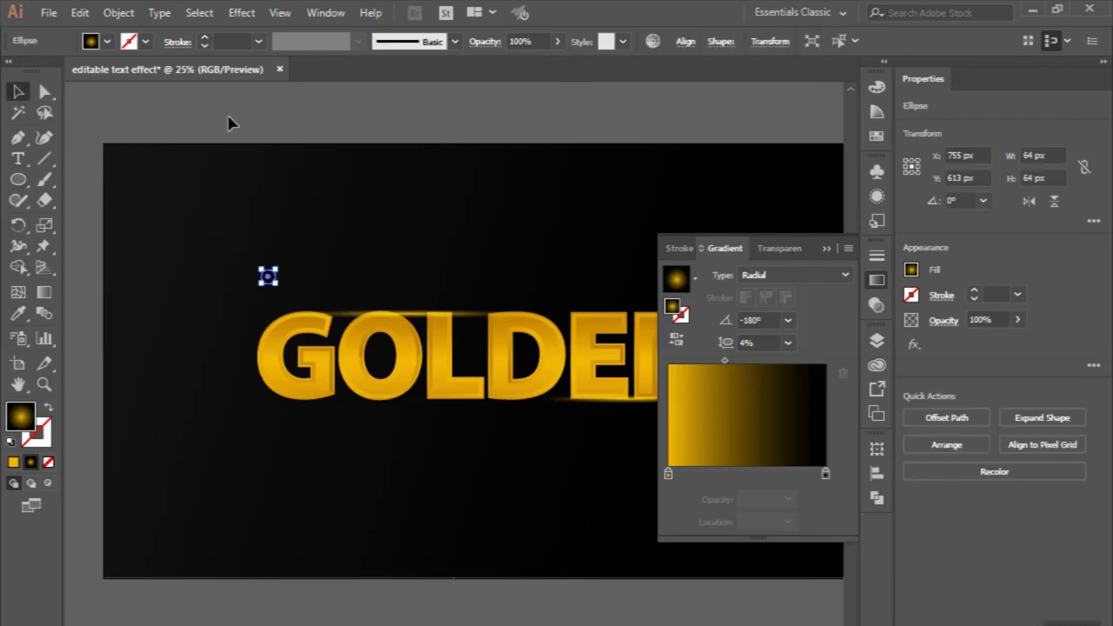
pyautogui.click(231, 124)
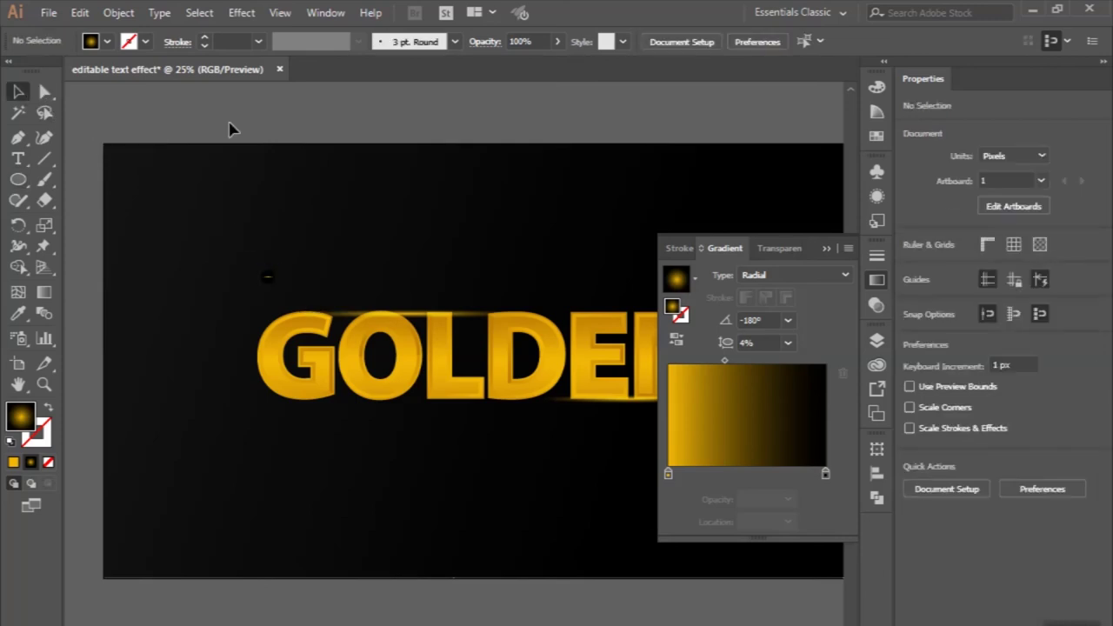
# - Make the circle's radial glow round with a 100% aspect ratio and move it nearer the letters
pyautogui.click(269, 280)
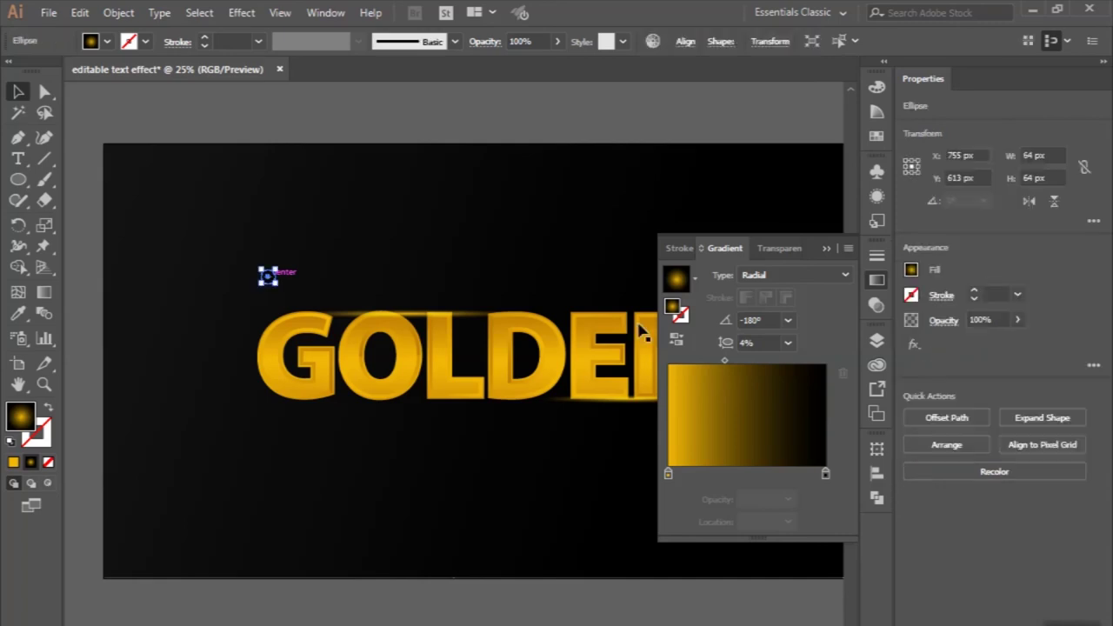
pyautogui.click(788, 343)
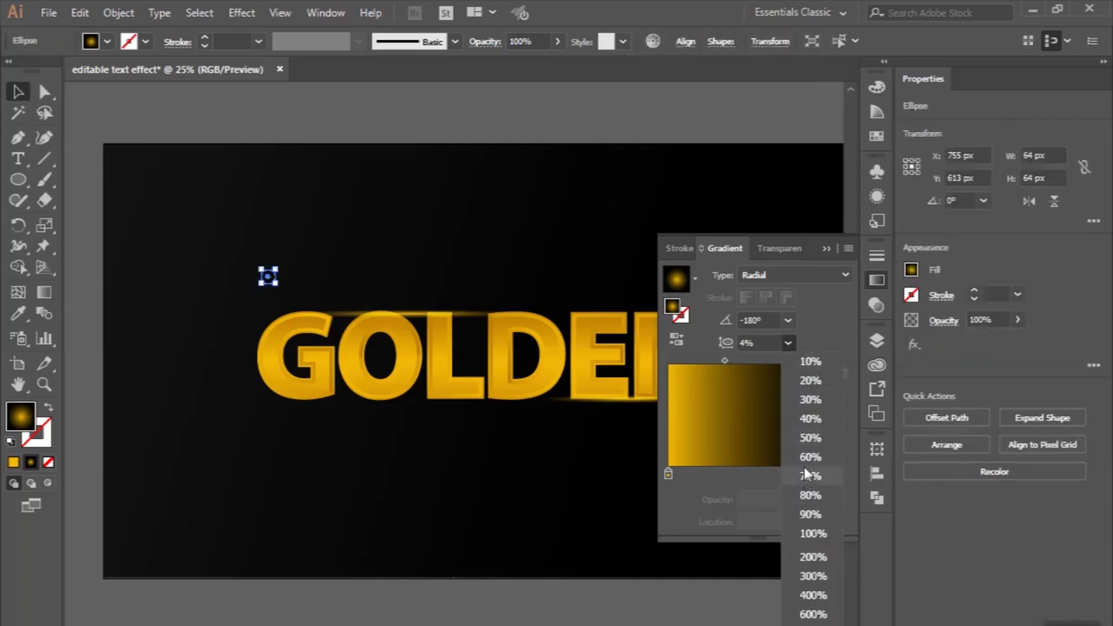
pyautogui.click(809, 533)
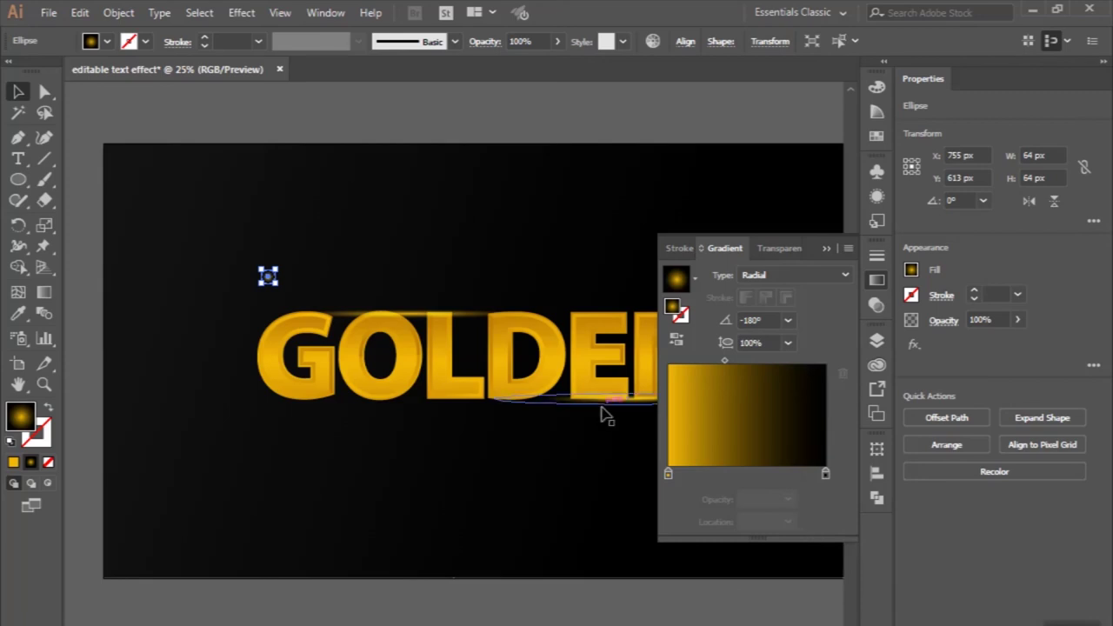
pyautogui.keyDown('alt'); pyautogui.scroll(1, 321, 292); pyautogui.keyUp('alt')
pyautogui.keyDown('alt'); pyautogui.scroll(1, 321, 292); pyautogui.keyUp('alt')
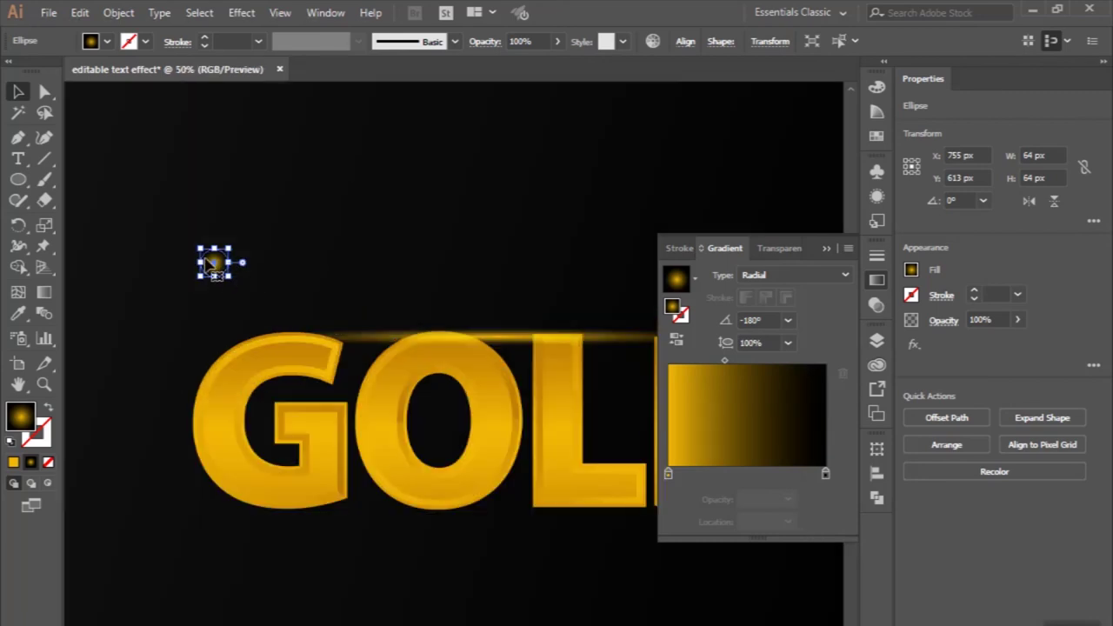
pyautogui.moveTo(215, 270)
pyautogui.mouseDown()
pyautogui.moveTo(228, 314)
pyautogui.moveTo(318, 298)
pyautogui.mouseUp()
# - Shrink the glow dot to 24 px
pyautogui.keyDown('alt'); pyautogui.scroll(3, 318, 298); pyautogui.keyUp('alt')
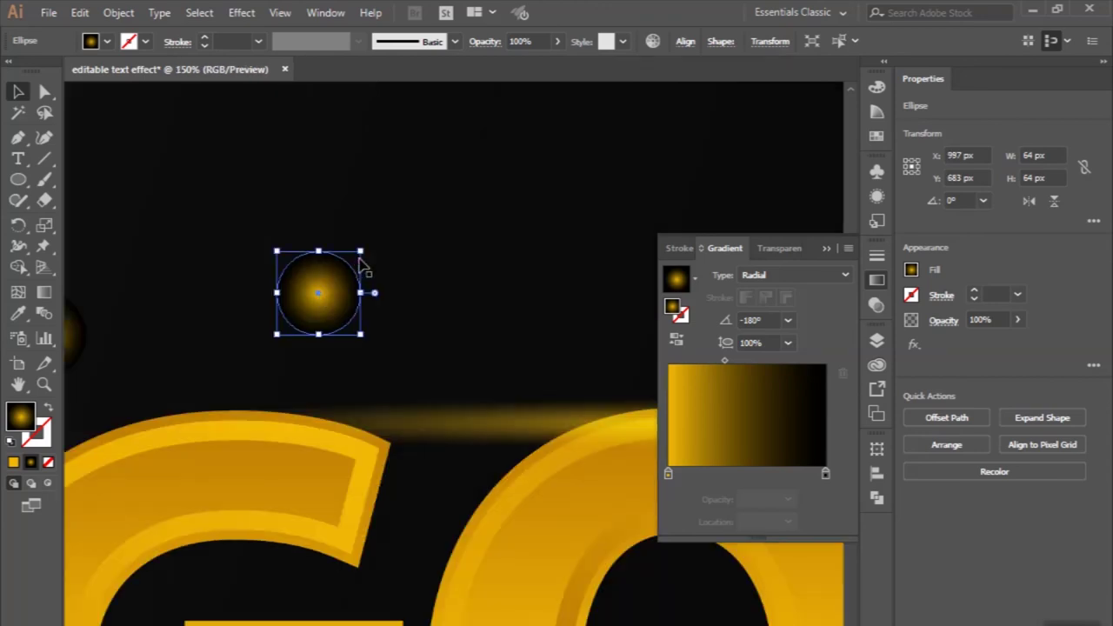
pyautogui.moveTo(361, 253); pyautogui.dragTo(337, 278)
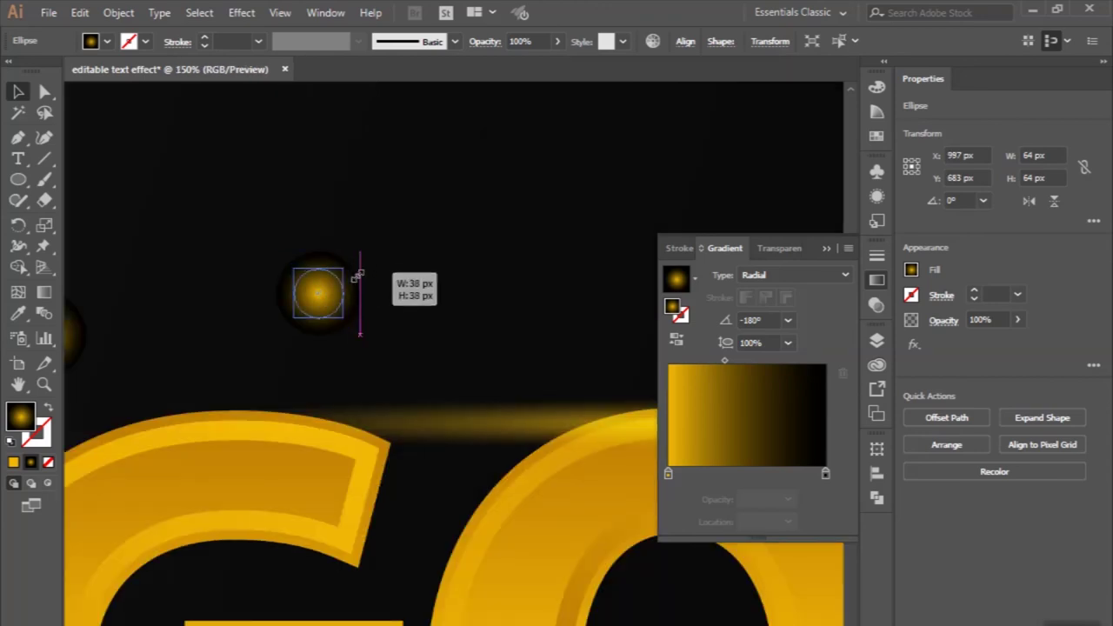
pyautogui.keyDown('alt'); pyautogui.scroll(-2, 358, 323); pyautogui.keyUp('alt')
pyautogui.keyDown('alt'); pyautogui.scroll(-1, 358, 323); pyautogui.keyUp('alt')
pyautogui.keyDown('alt'); pyautogui.scroll(-2, 358, 324); pyautogui.keyUp('alt')
pyautogui.keyDown('alt'); pyautogui.scroll(2, 356, 322); pyautogui.keyUp('alt')
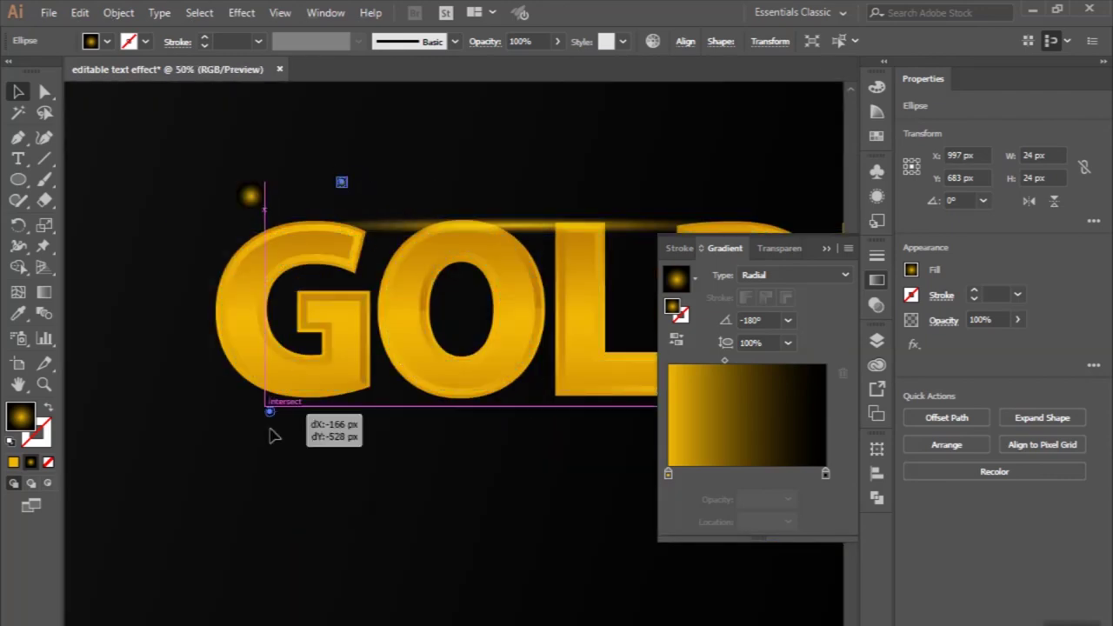
# - Scatter copies of the glow dot above, below and to the right of GOLDEN
pyautogui.moveTo(344, 182)
pyautogui.mouseDown()
pyautogui.moveTo(266, 432)
pyautogui.moveTo(514, 406)
pyautogui.mouseUp()
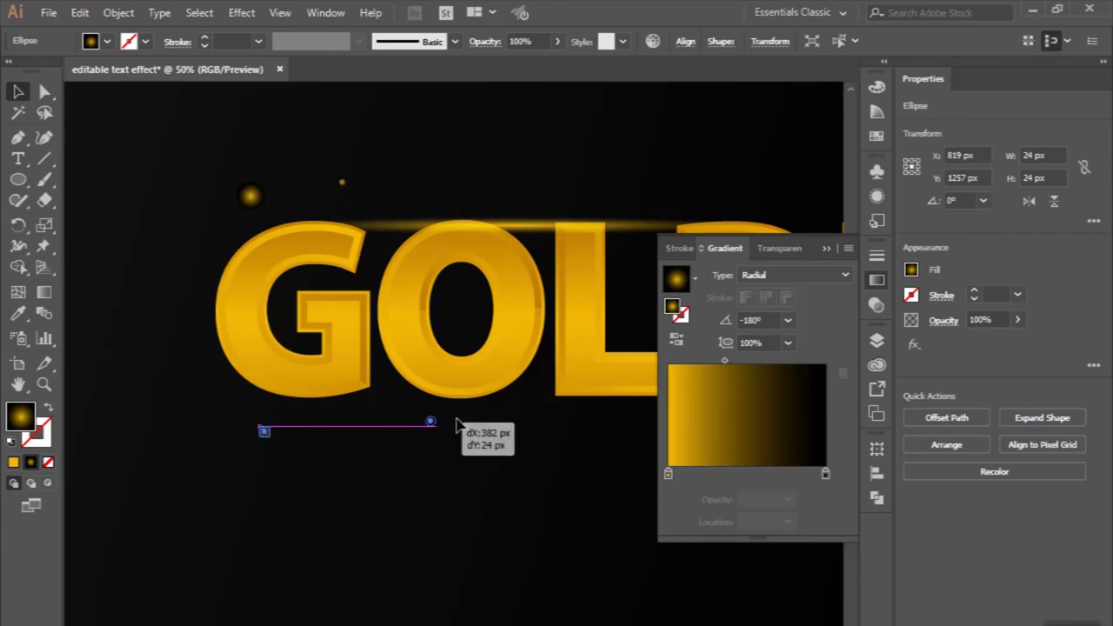
pyautogui.click(250, 196)
pyautogui.moveTo(250, 195)
pyautogui.mouseDown()
pyautogui.moveTo(206, 532)
pyautogui.moveTo(388, 441)
pyautogui.moveTo(125, 379)
pyautogui.mouseUp()
pyautogui.scroll(-2, 125, 378)
pyautogui.scroll(-1, 126, 380)
pyautogui.moveTo(126, 375)
pyautogui.mouseDown()
pyautogui.moveTo(375, 280)
pyautogui.moveTo(482, 421)
pyautogui.mouseUp()
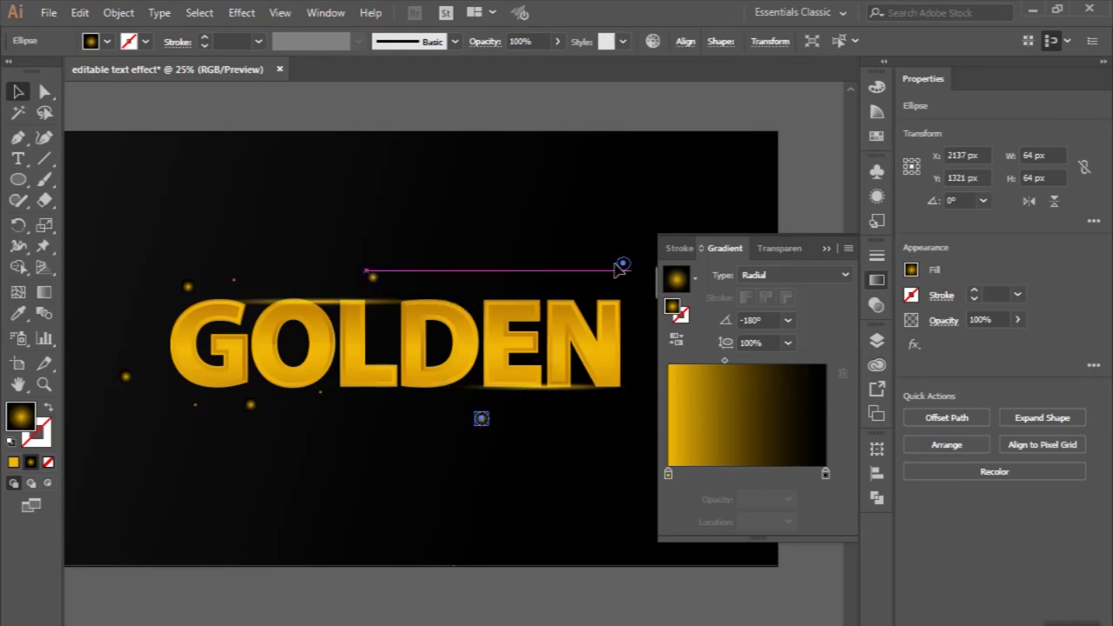
pyautogui.moveTo(373, 277); pyautogui.dragTo(611, 271)
# - Alt-drag glow dot copies to the right of GOLDEN, below its left side, and beneath the text
pyautogui.hscroll(2, 608, 271)
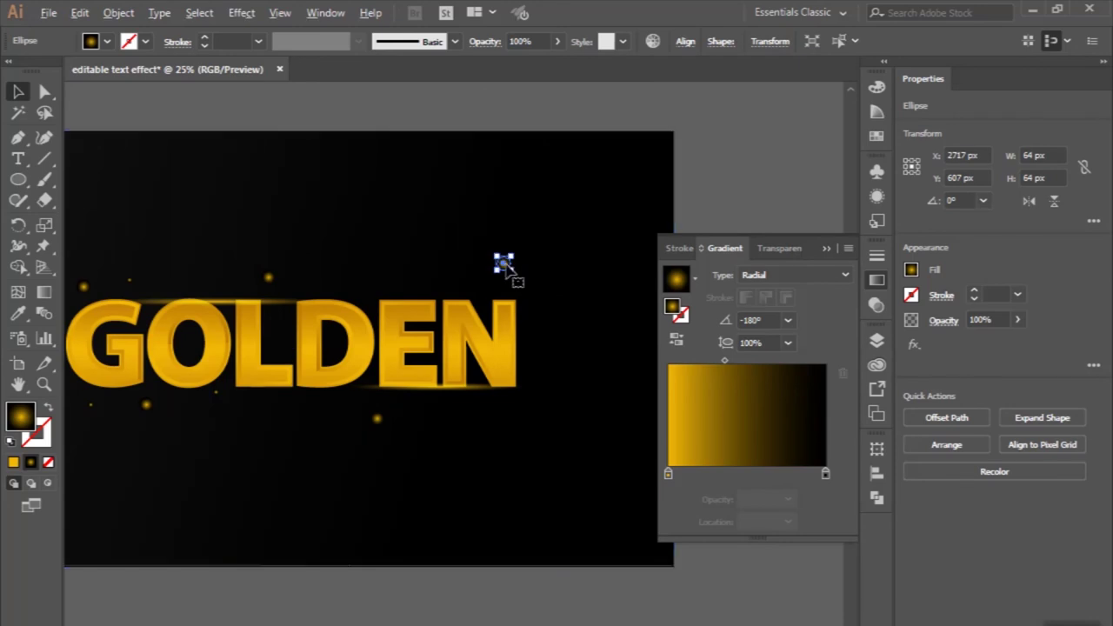
pyautogui.moveTo(504, 265); pyautogui.dragTo(558, 337)
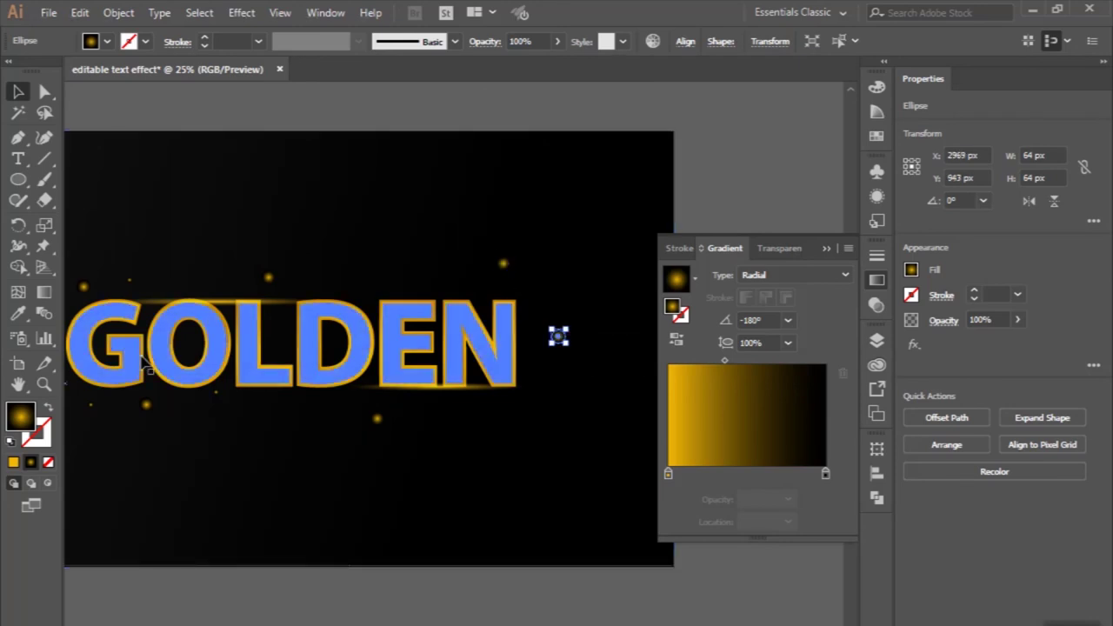
pyautogui.moveTo(94, 410); pyautogui.dragTo(90, 408)
pyautogui.scroll(2, 91, 407)
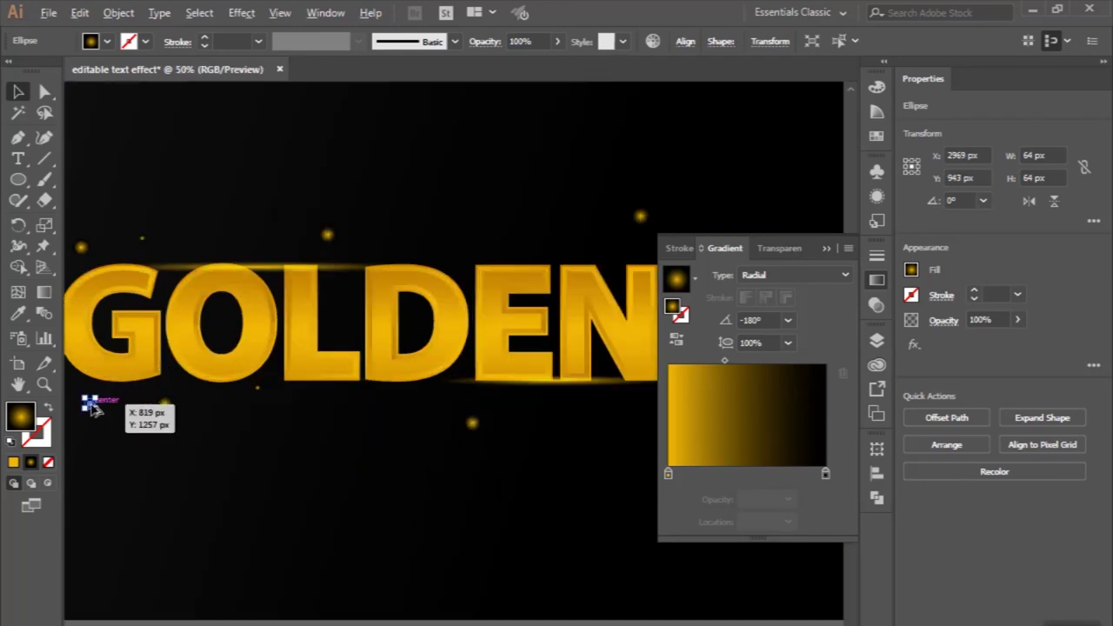
pyautogui.scroll(1, 91, 407)
pyautogui.scroll(1, 87, 409)
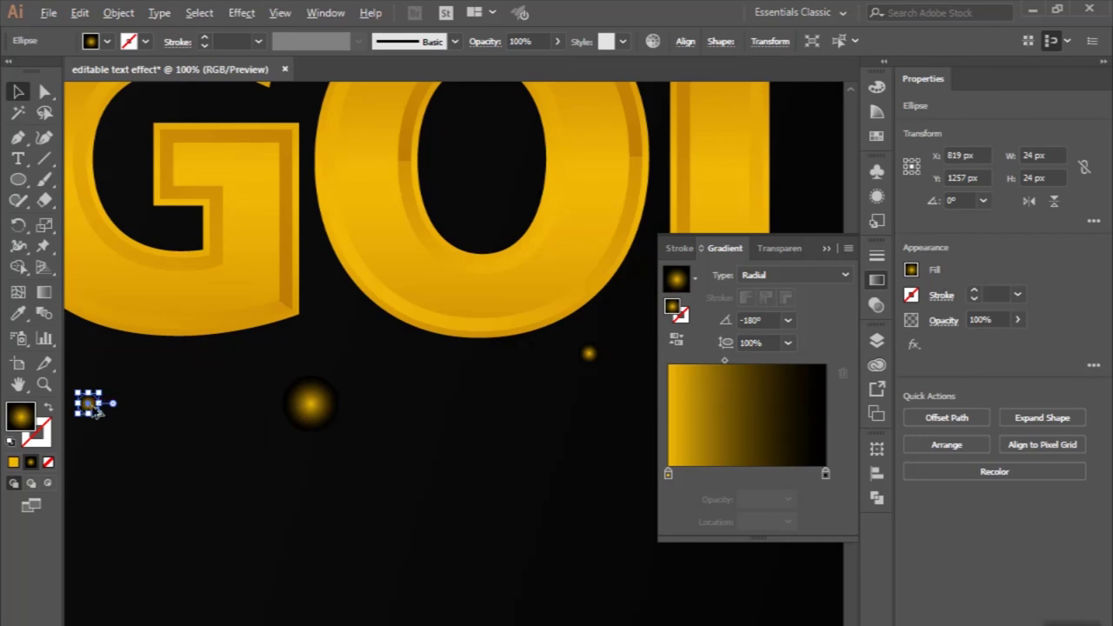
pyautogui.moveTo(94, 408); pyautogui.dragTo(487, 479)
pyautogui.scroll(-3, 487, 479)
pyautogui.hscroll(2, 487, 480)
pyautogui.hscroll(2, 487, 481)
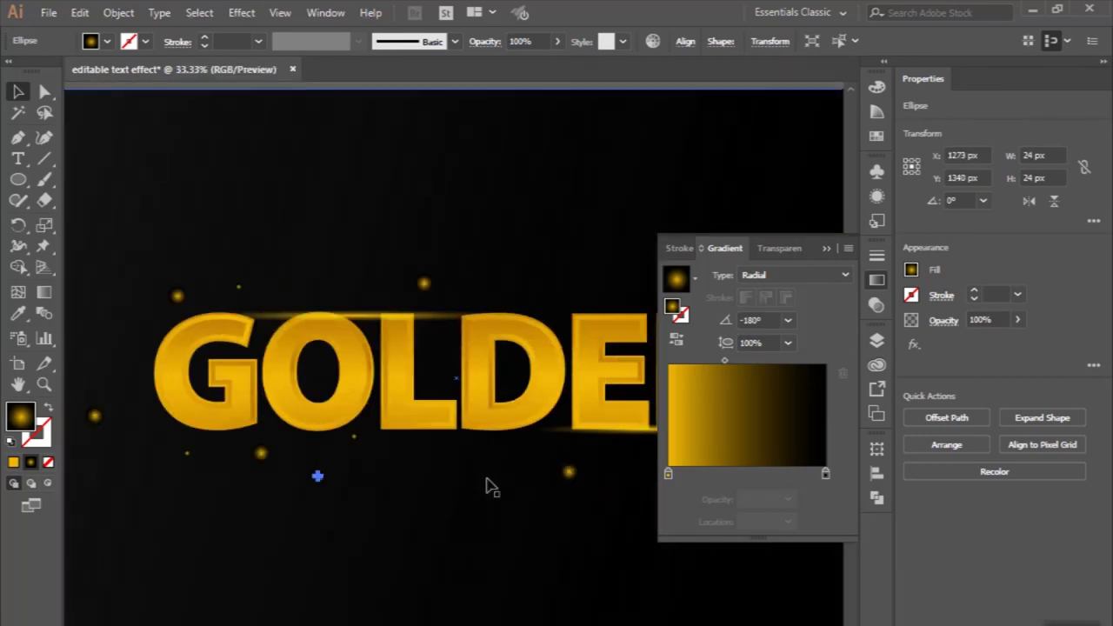
pyautogui.scroll(1, 486, 486)
pyautogui.moveTo(235, 477); pyautogui.dragTo(290, 193)
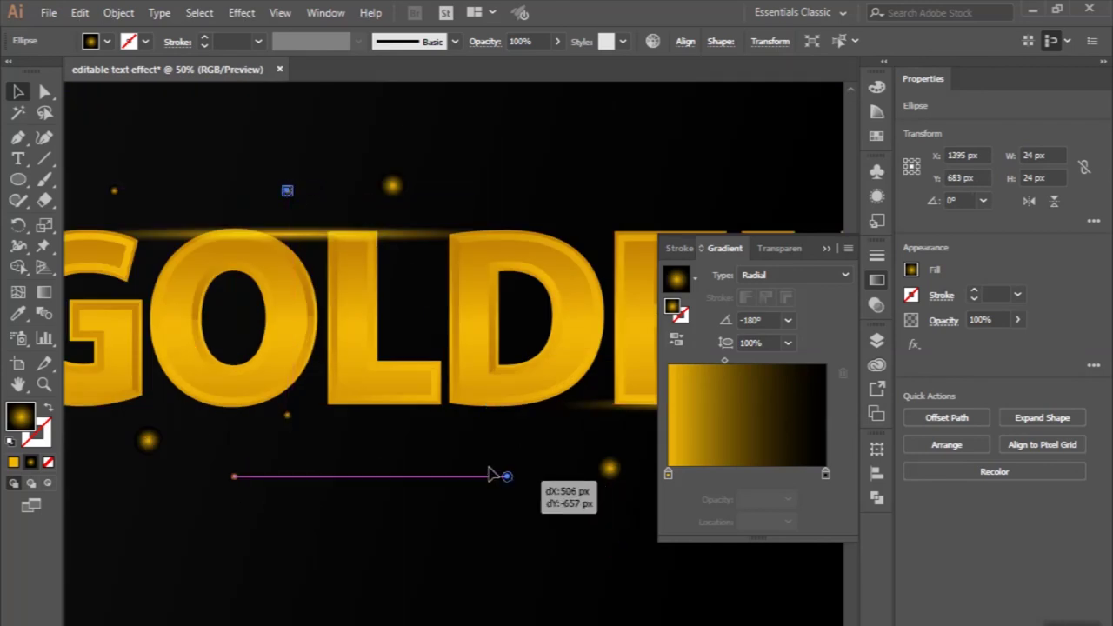
pyautogui.moveTo(290, 193)
pyautogui.mouseDown()
pyautogui.moveTo(459, 460)
pyautogui.moveTo(591, 194)
pyautogui.mouseUp()
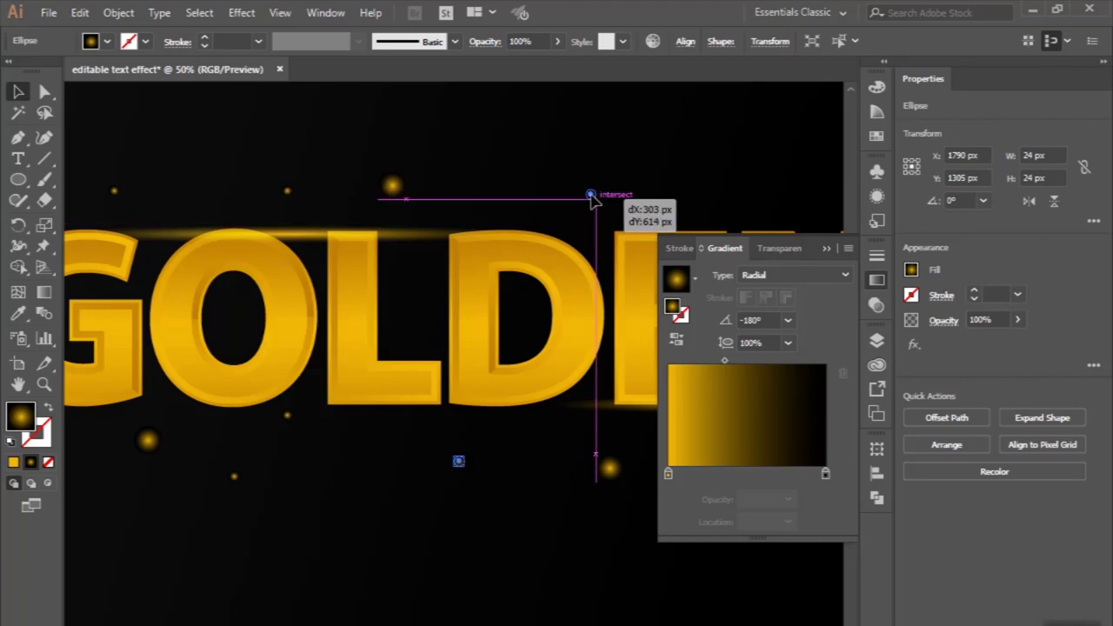
# - Place more glow dot copies near the N and below-right of the text, then deselect
pyautogui.hscroll(5, 591, 200)
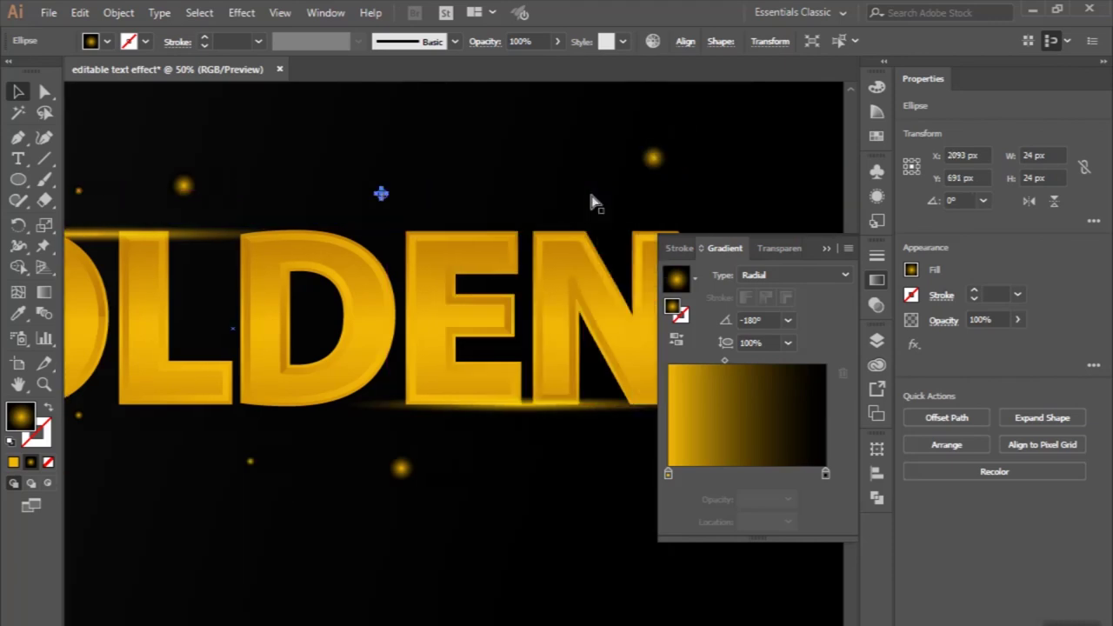
pyautogui.moveTo(320, 194)
pyautogui.mouseDown()
pyautogui.moveTo(482, 454)
pyautogui.moveTo(576, 184)
pyautogui.mouseUp()
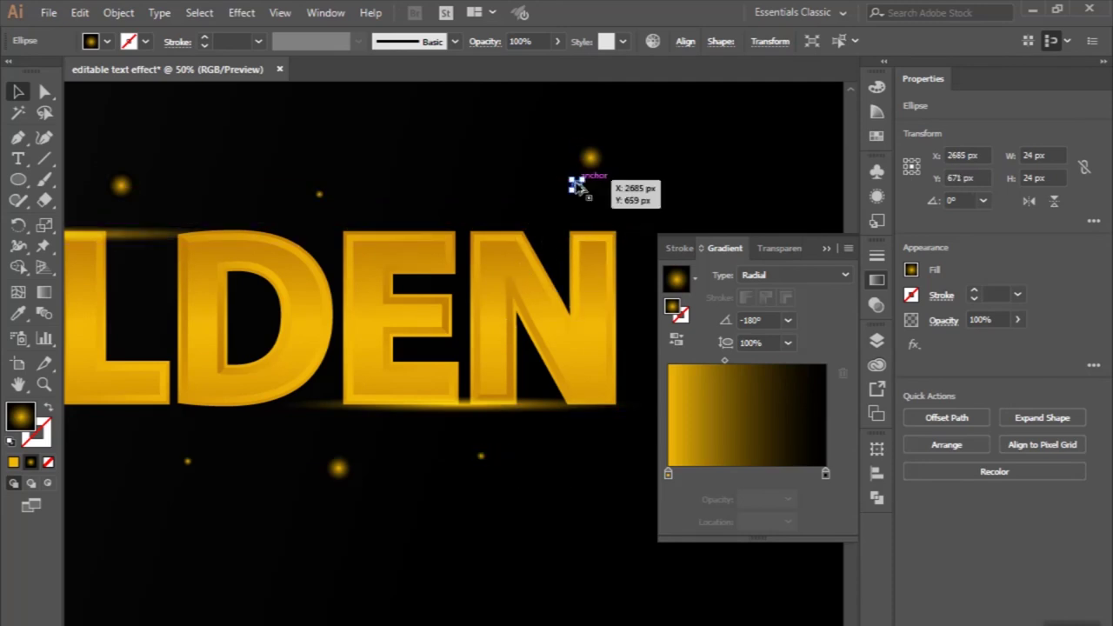
pyautogui.scroll(-3, 579, 179)
pyautogui.hscroll(2, 577, 191)
pyautogui.scroll(2, 576, 192)
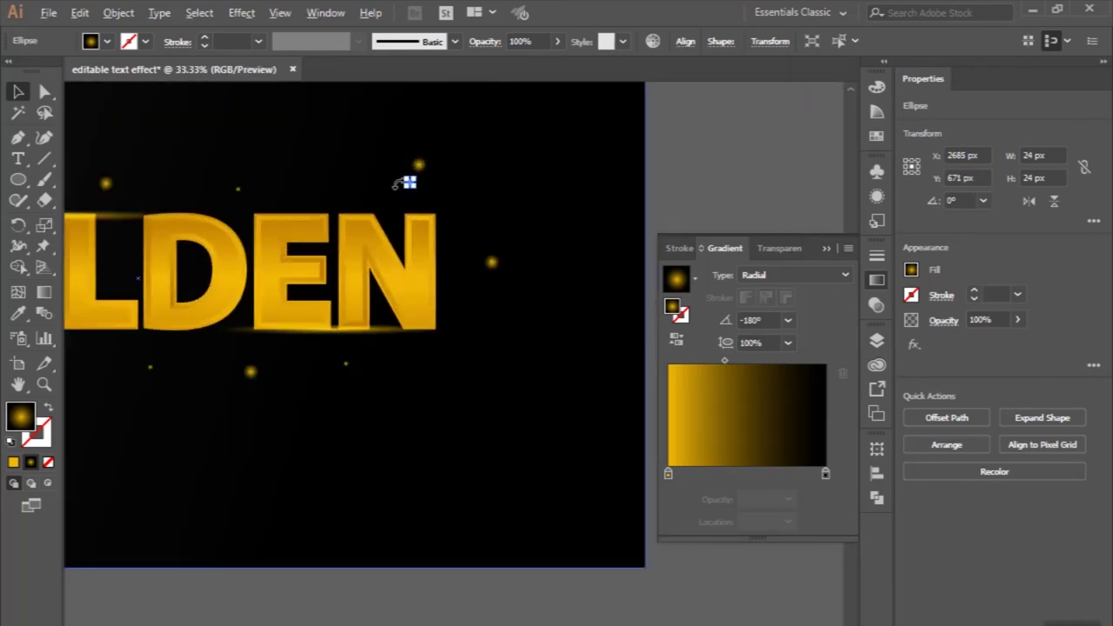
pyautogui.moveTo(408, 183); pyautogui.dragTo(476, 369)
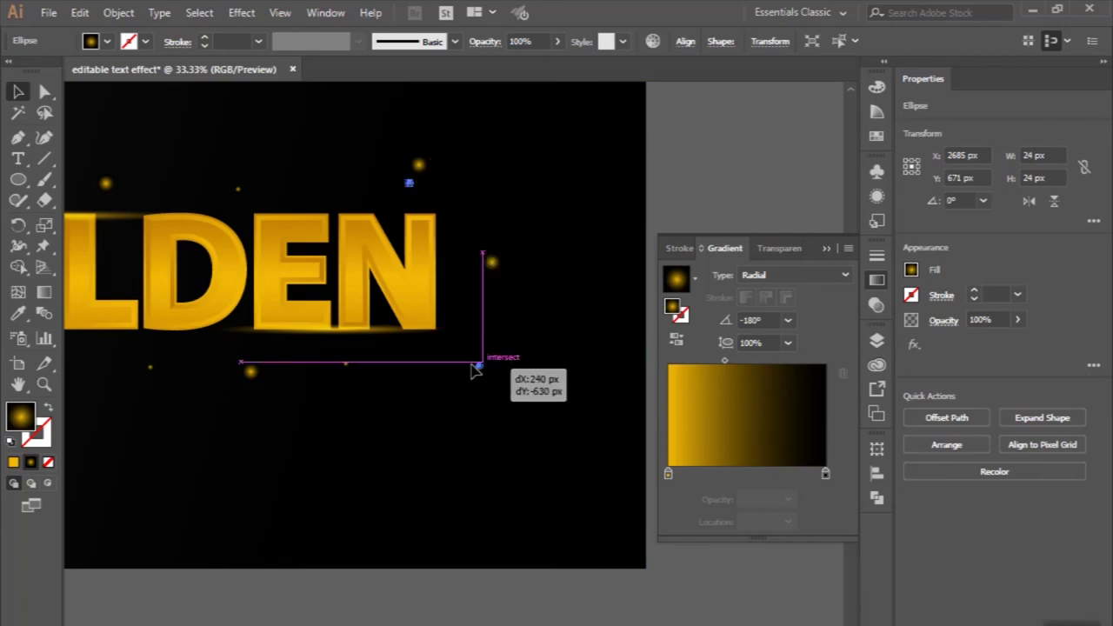
pyautogui.moveTo(476, 370); pyautogui.dragTo(470, 368)
pyautogui.scroll(-2, 498, 418)
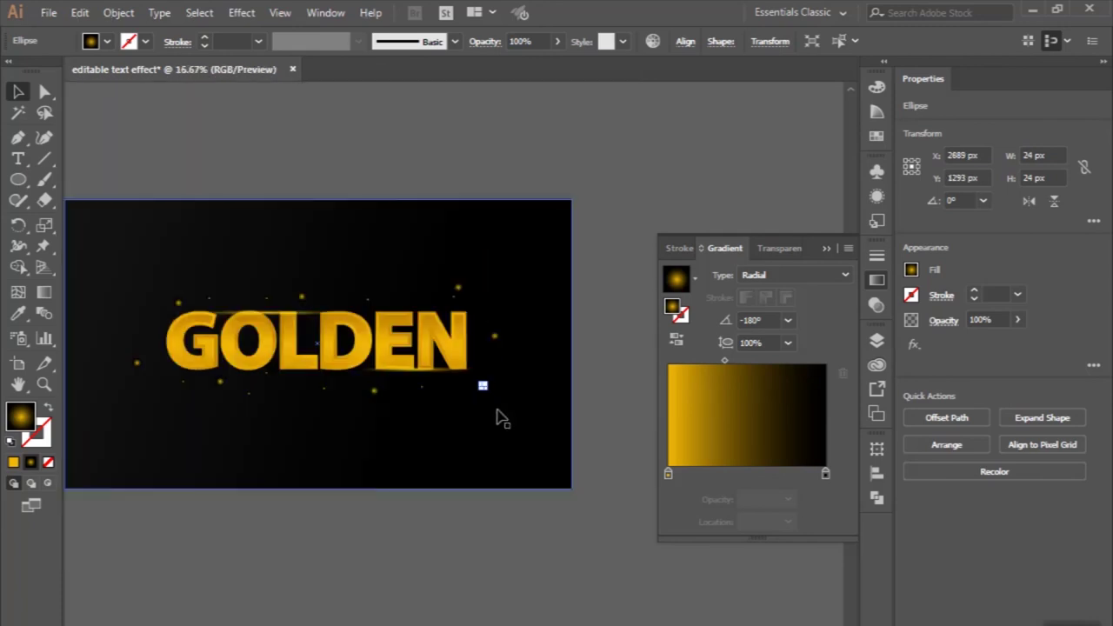
pyautogui.hscroll(-1, 432, 475)
pyautogui.hscroll(-2, 417, 505)
pyautogui.click(408, 535)
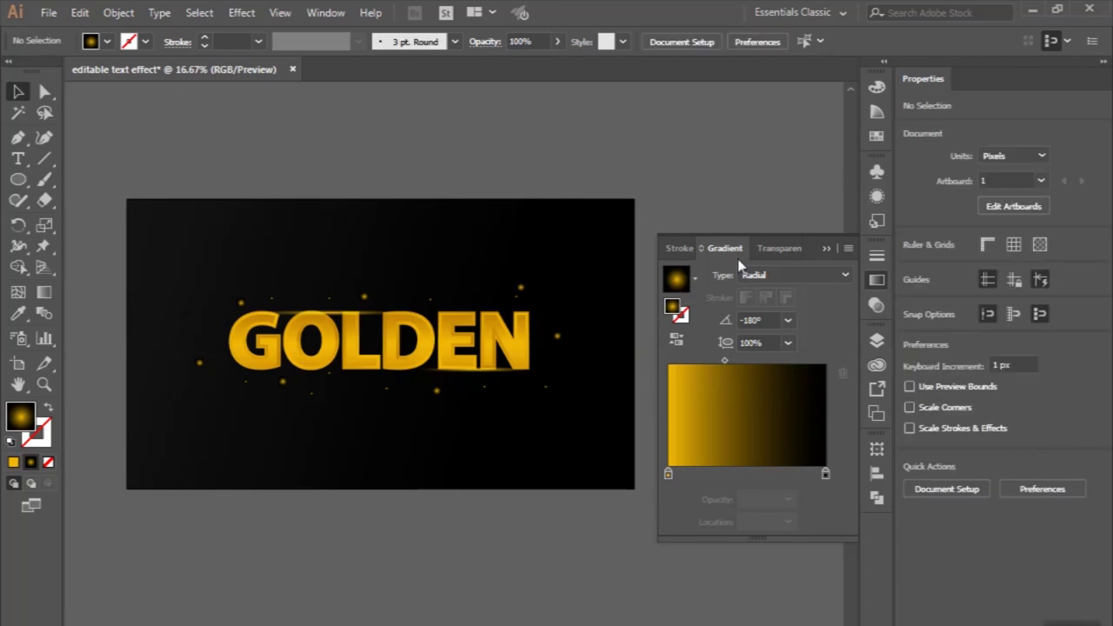
# - Close the Gradient panel settings
pyautogui.click(832, 250)
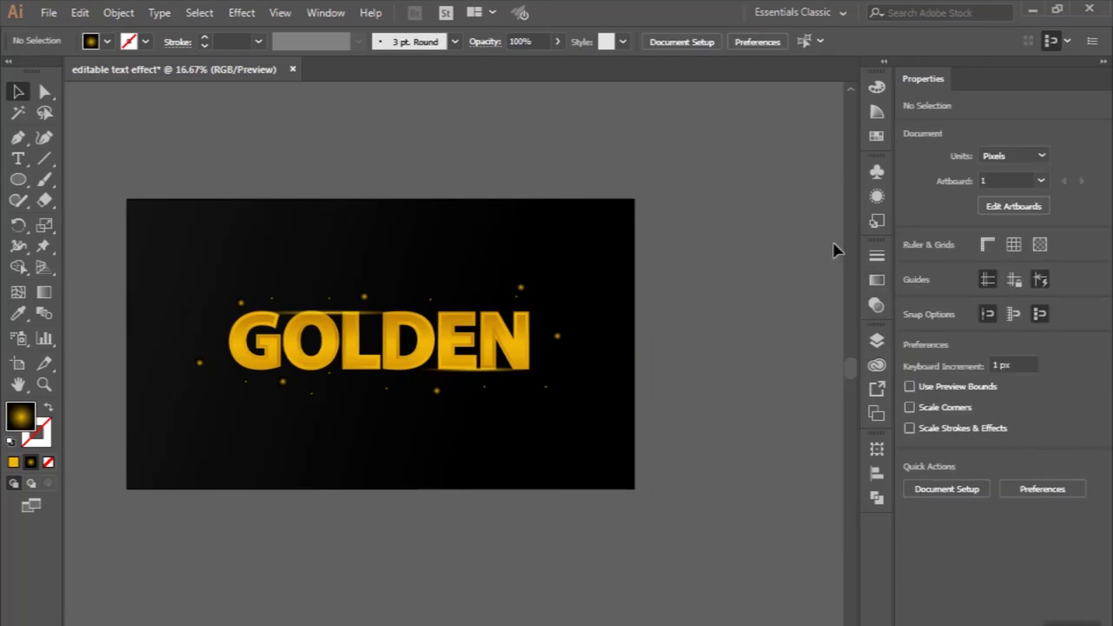
pyautogui.scroll(-1, 600, 542)
pyautogui.scroll(-1, 598, 544)
pyautogui.hscroll(-1, 598, 543)
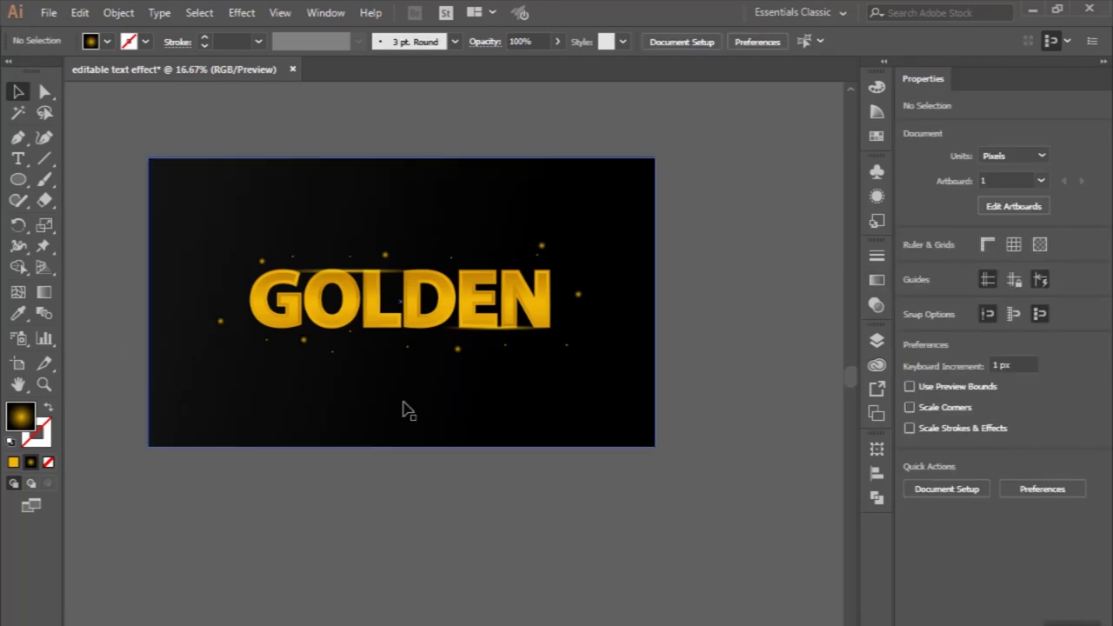
# - Replace the GOLDEN text with LUXURY, keeping its gold styling, and deselect it
pyautogui.click(389, 329)
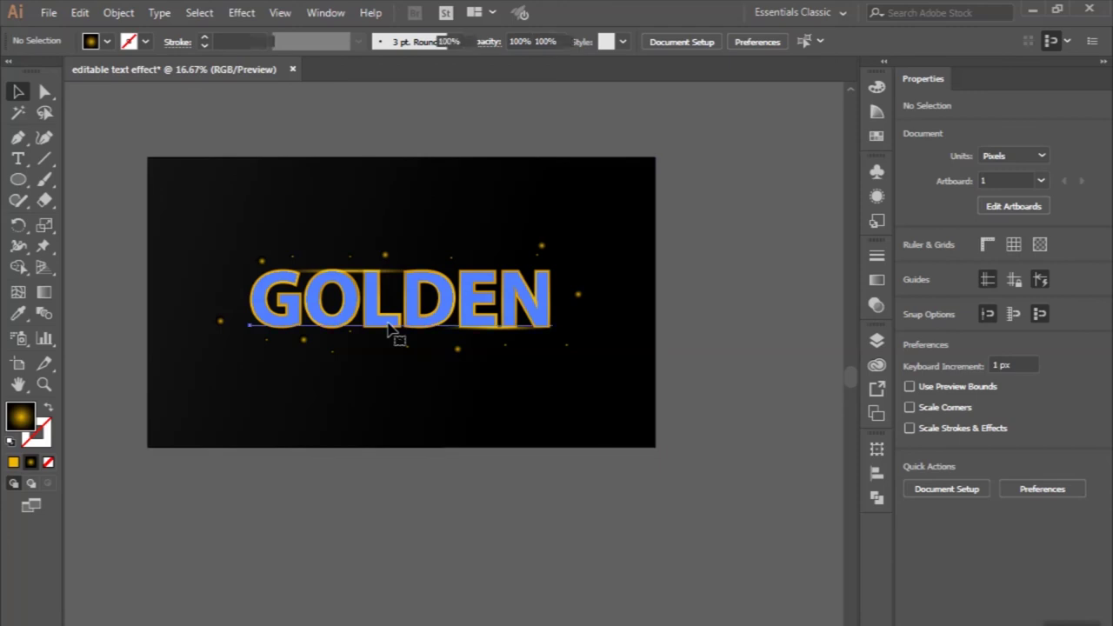
pyautogui.doubleClick(388, 329)
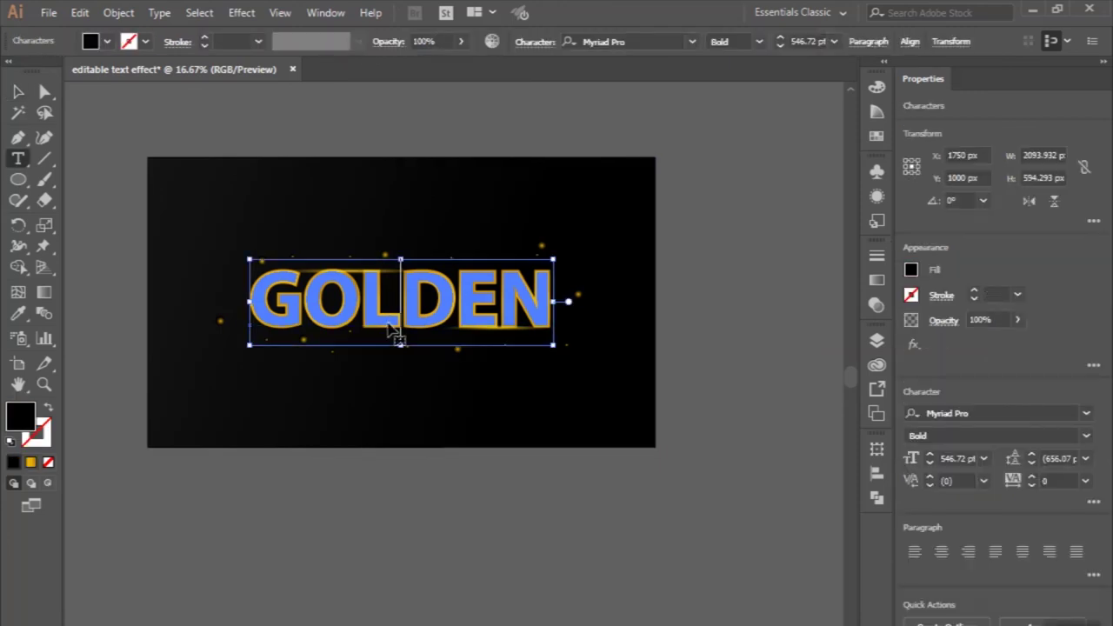
pyautogui.hotkey('ctrl', 'a')
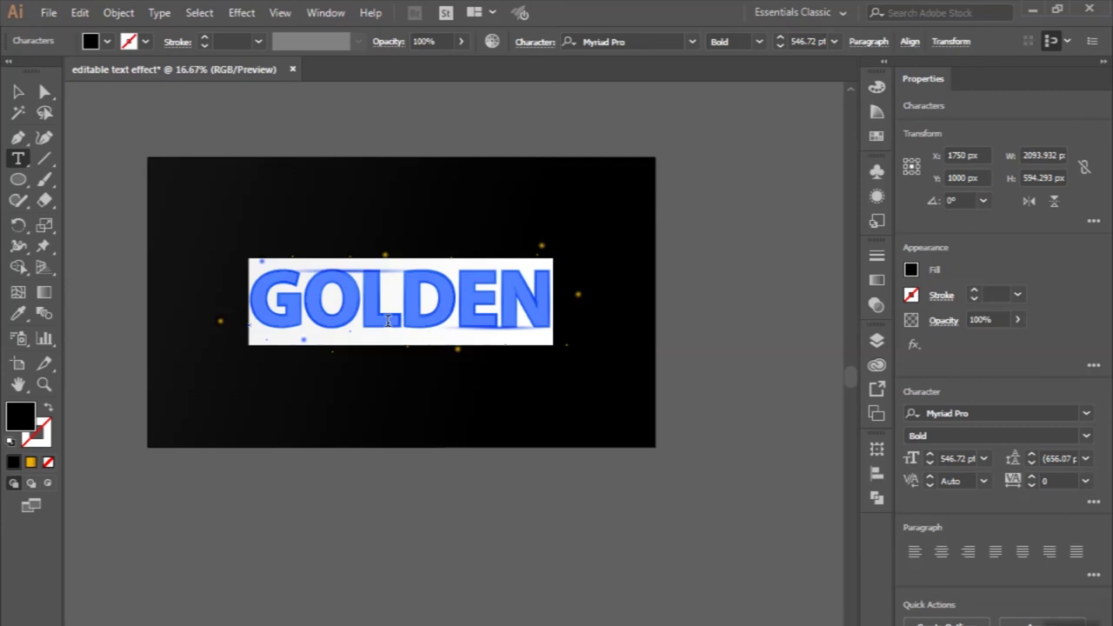
pyautogui.write('L')
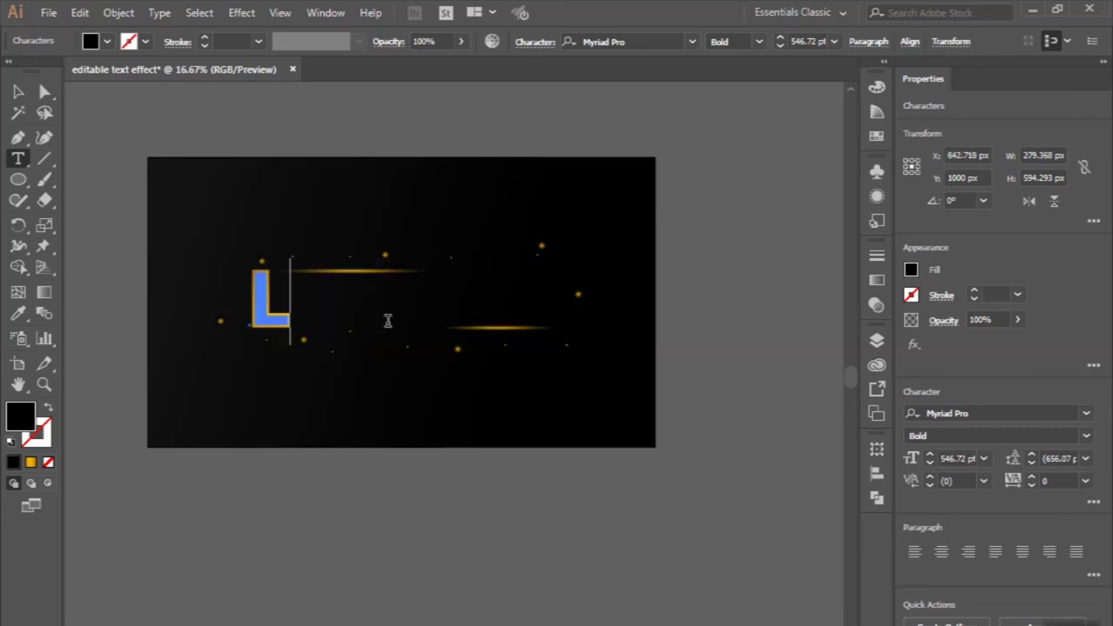
pyautogui.write('U')
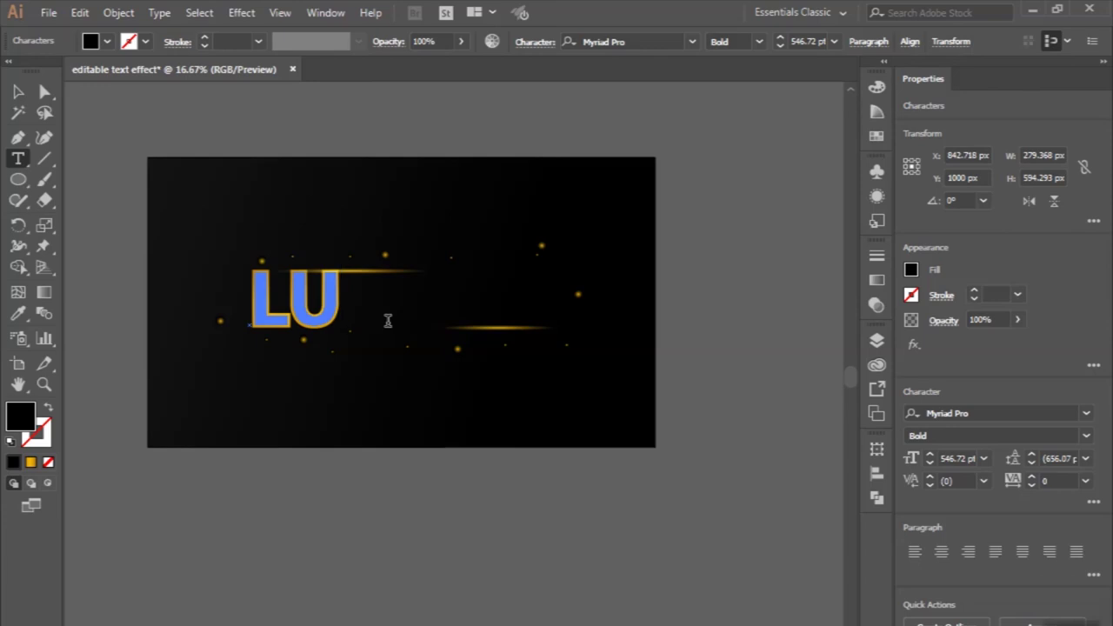
pyautogui.write('XU')
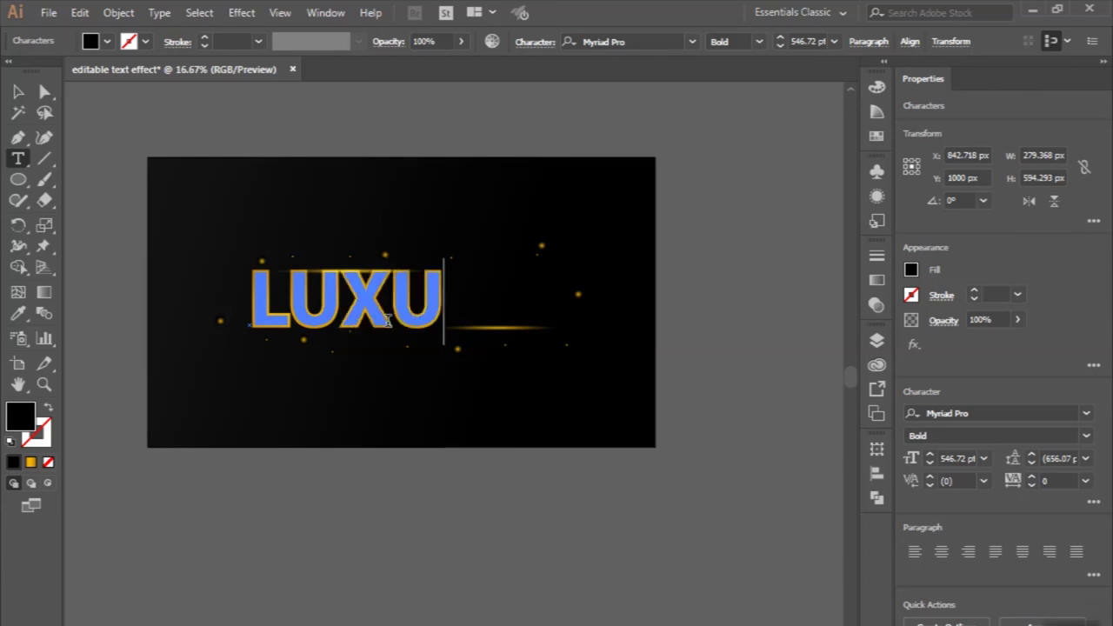
pyautogui.write('RY')
pyautogui.click(18, 91)
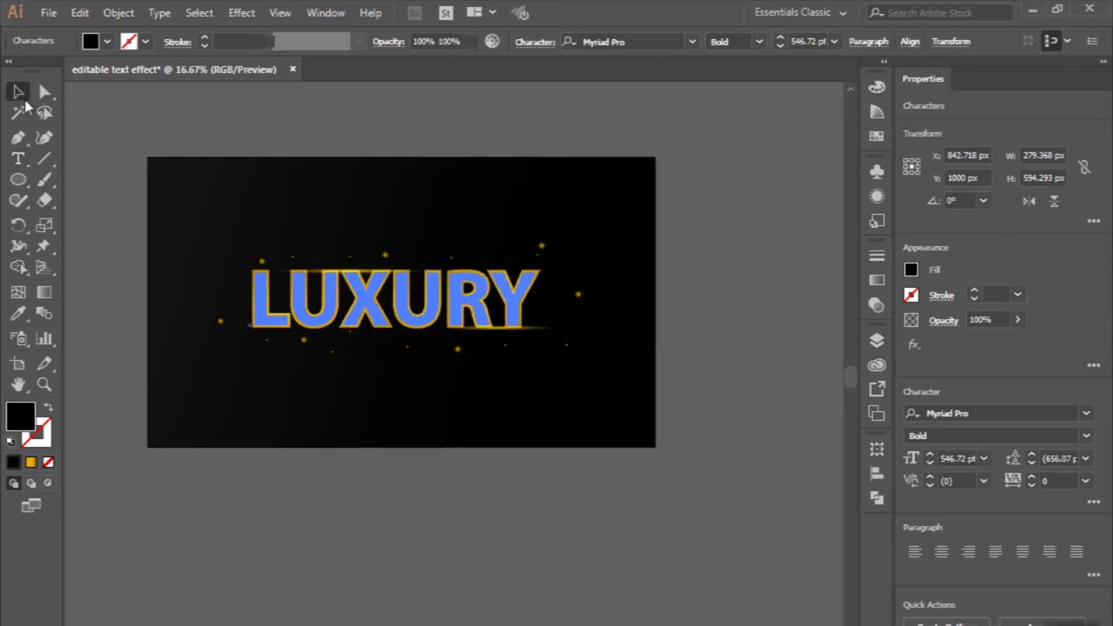
pyautogui.click(283, 108)
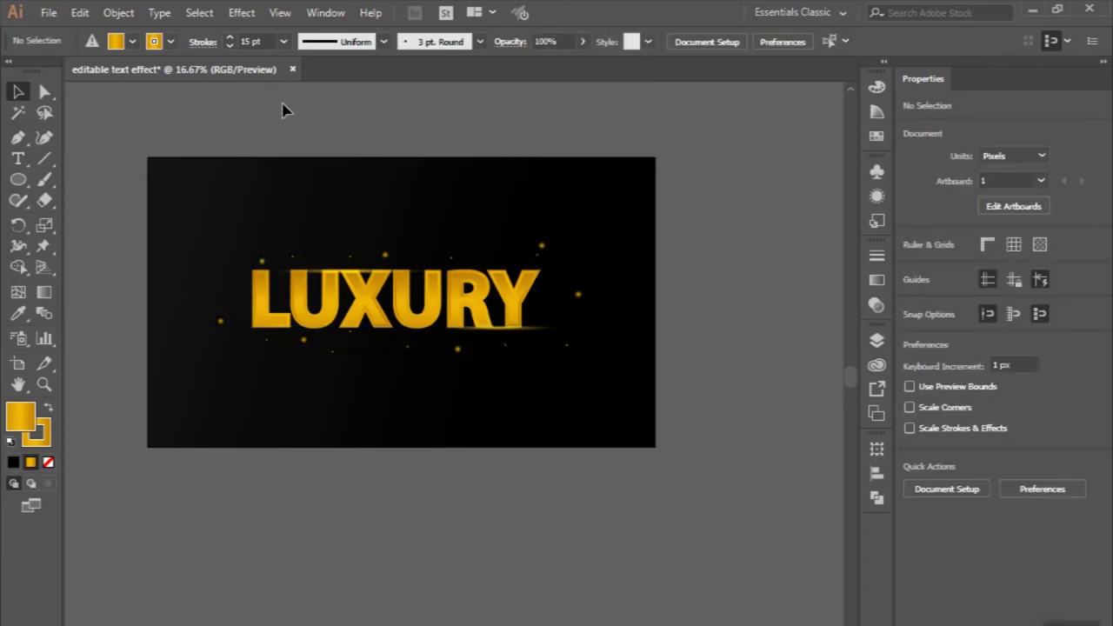
# - Retype the LUXURY headline as GOLDEN, keeping its gold effects, and deselect it
pyautogui.click(361, 296)
pyautogui.doubleClick(361, 296)
pyautogui.doubleClick(356, 283)
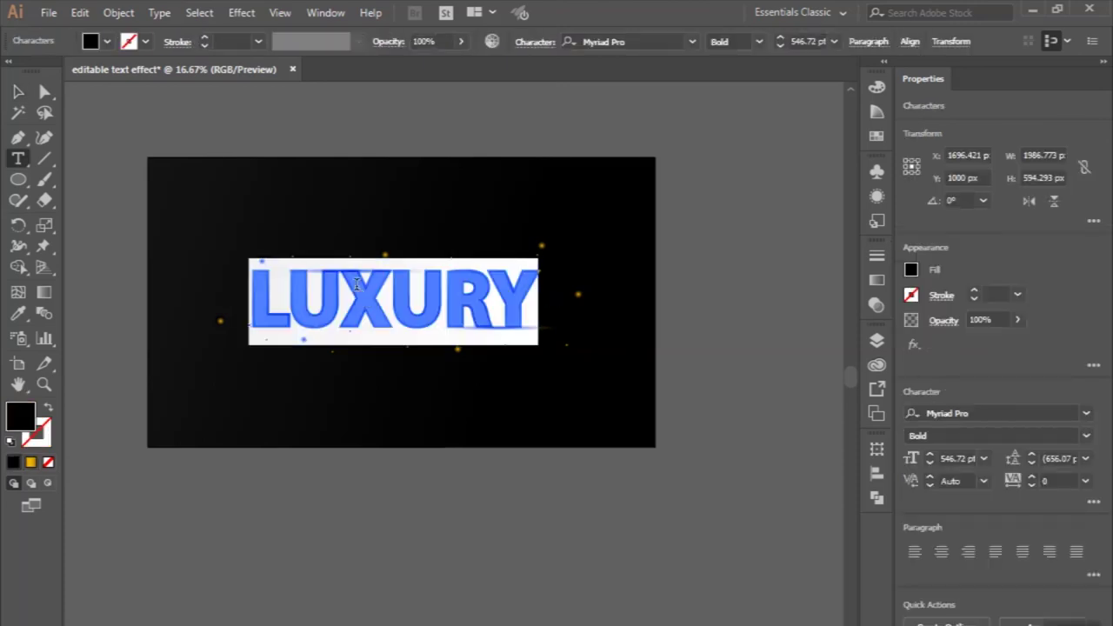
pyautogui.write('GOL')
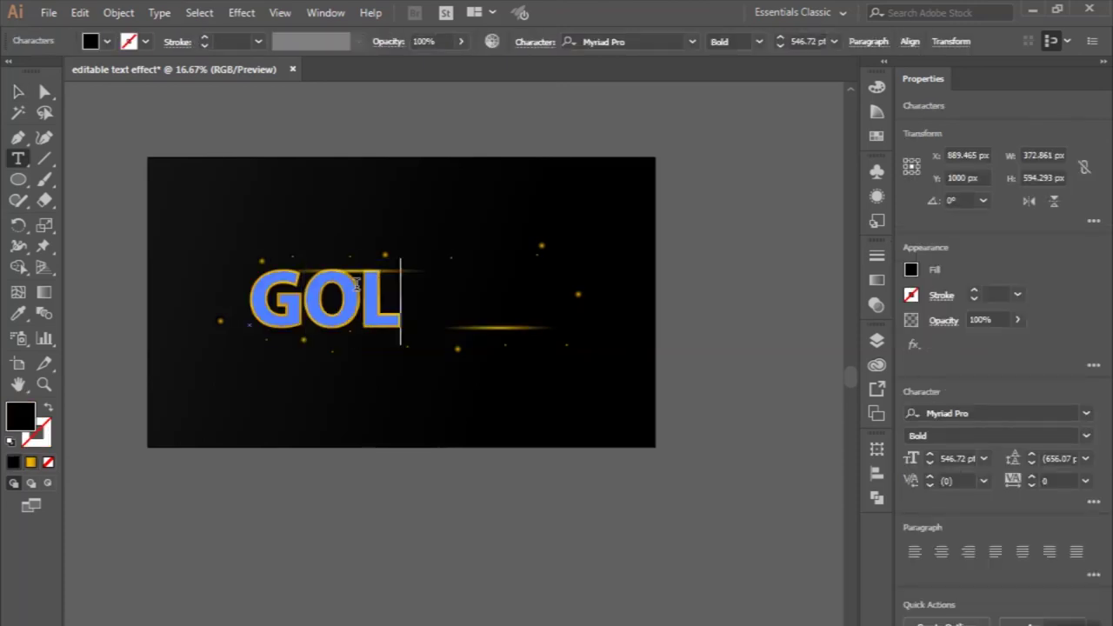
pyautogui.write('DE')
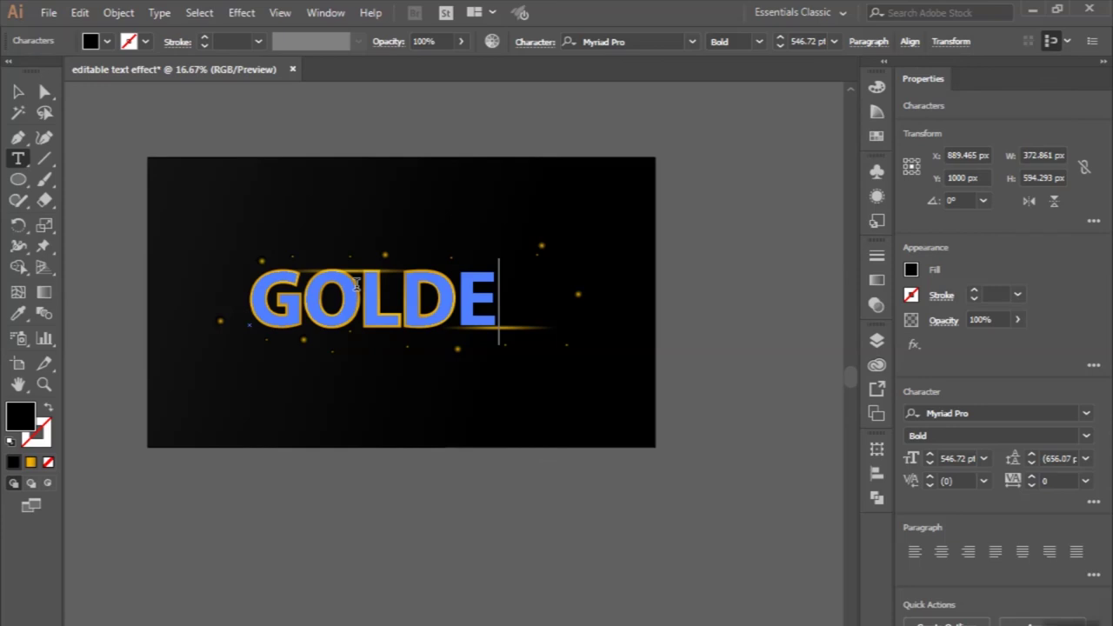
pyautogui.write('N')
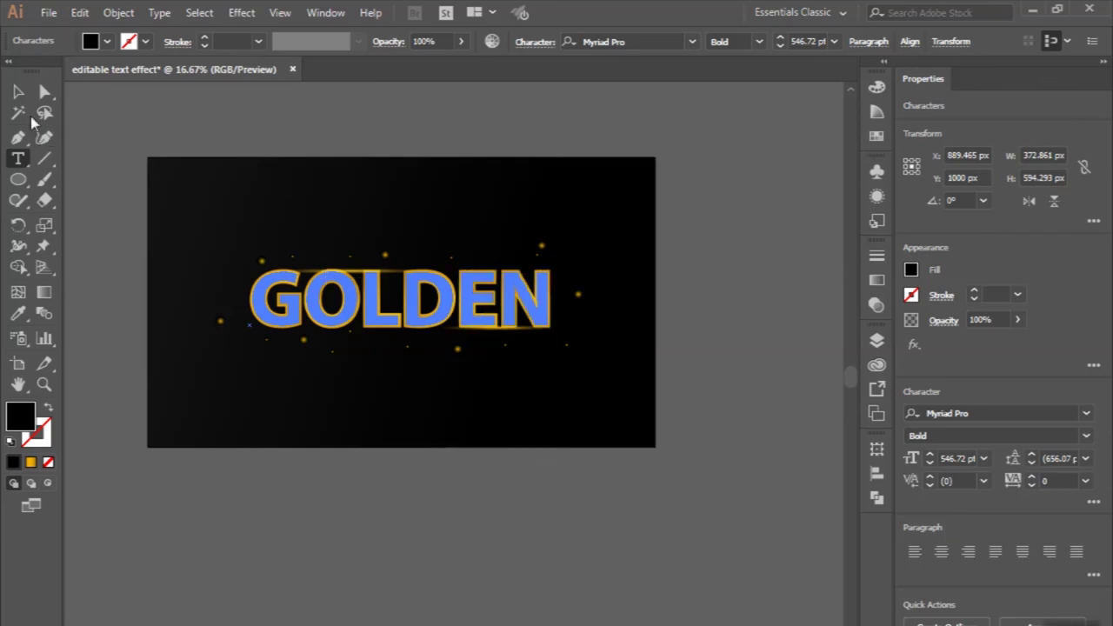
pyautogui.click(19, 92)
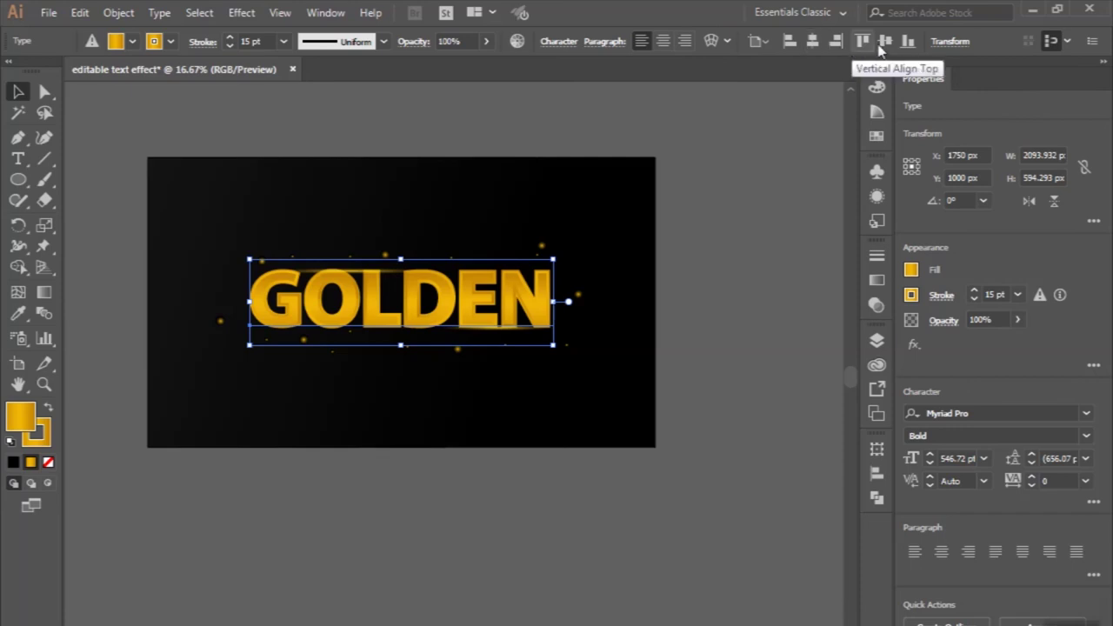
pyautogui.click(776, 162)
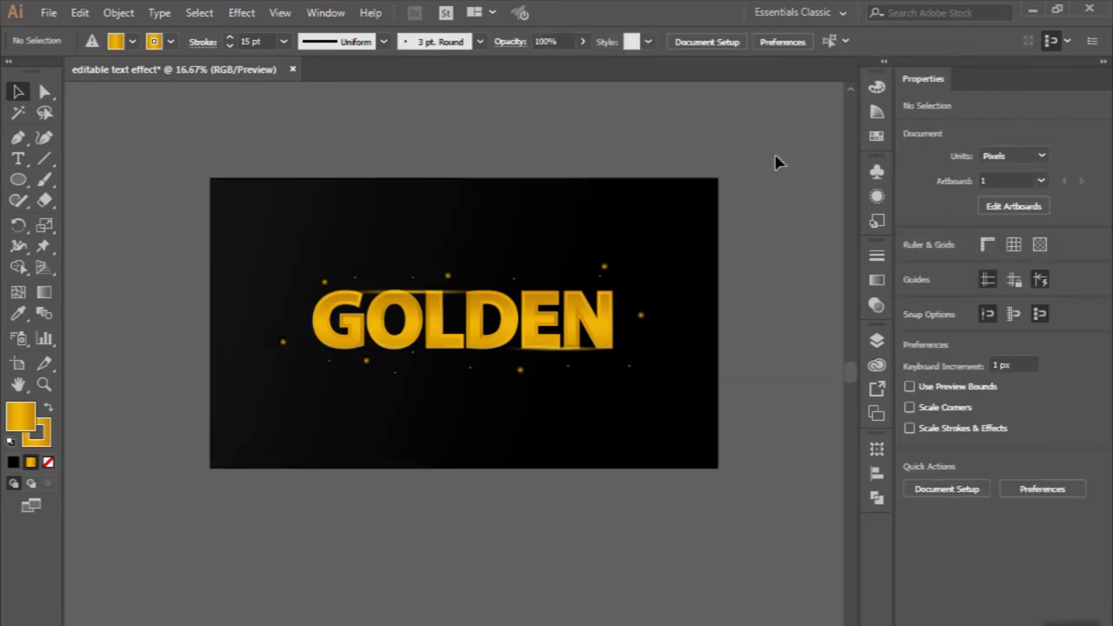
pyautogui.scroll(1, 776, 162)
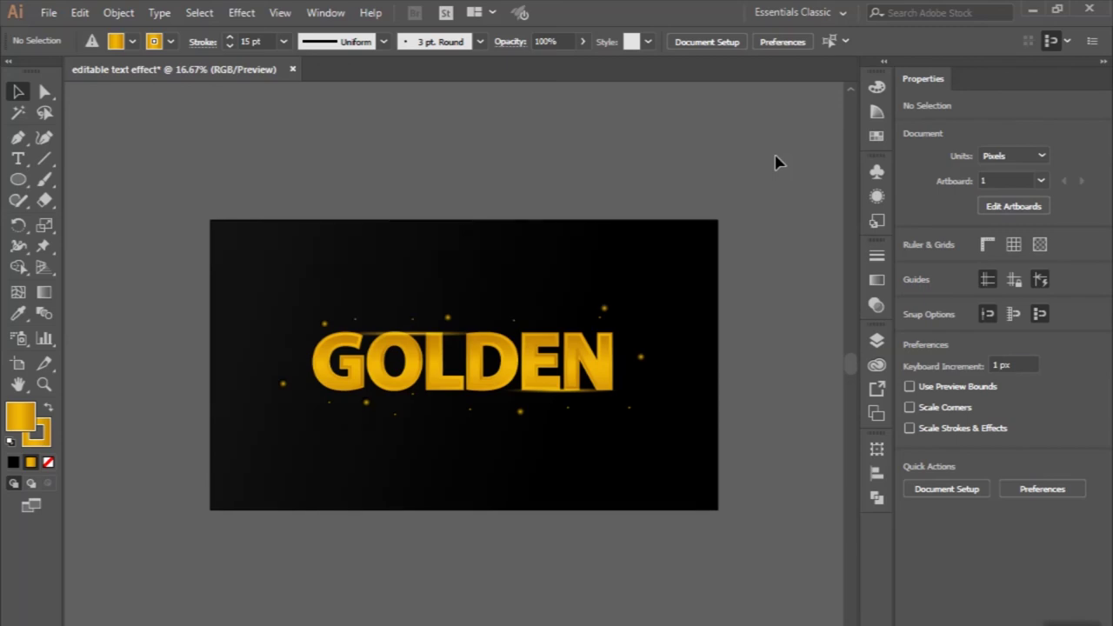